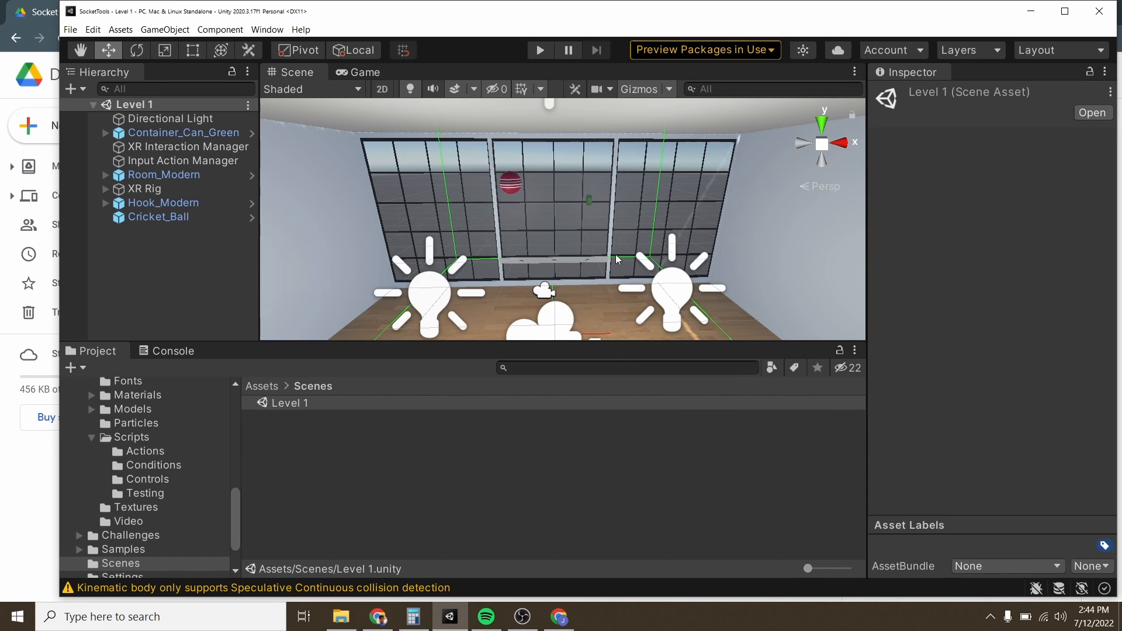
pyautogui.keyDown('alt'); pyautogui.moveTo(618, 258); pyautogui.dragTo(607, 217); pyautogui.keyUp('alt')
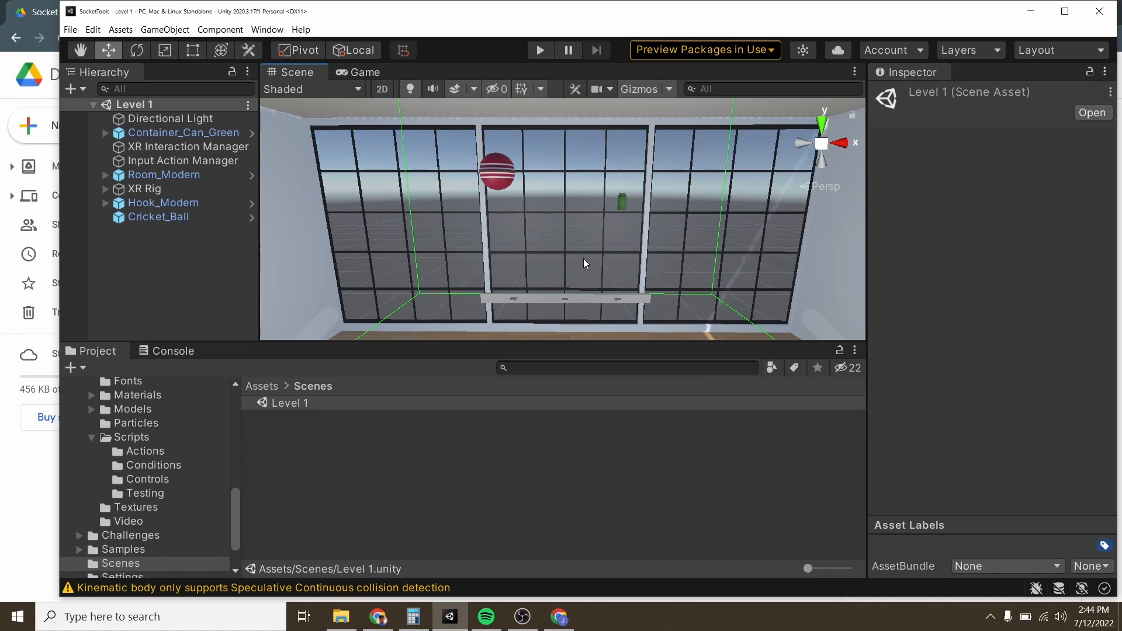
pyautogui.keyDown('alt'); pyautogui.moveTo(586, 263); pyautogui.dragTo(594, 255); pyautogui.keyUp('alt')
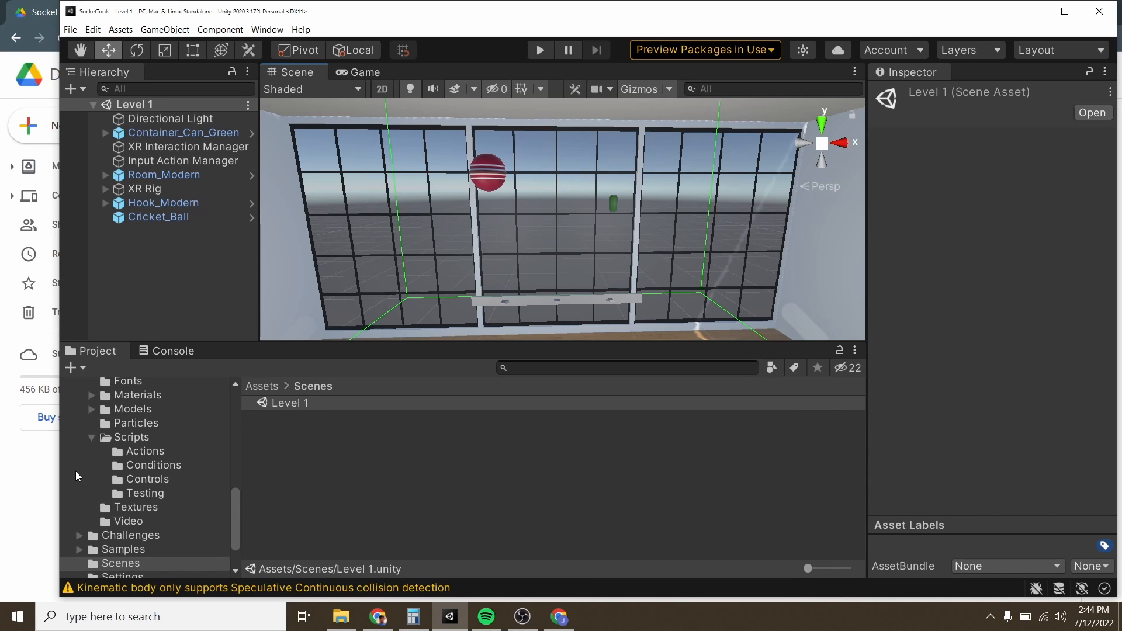
# Step: Switch to the Google Drive window and download SocketSceneChange.cs and SocketSpawn.cs from the Socket Tools folder
pyautogui.click(39, 483)
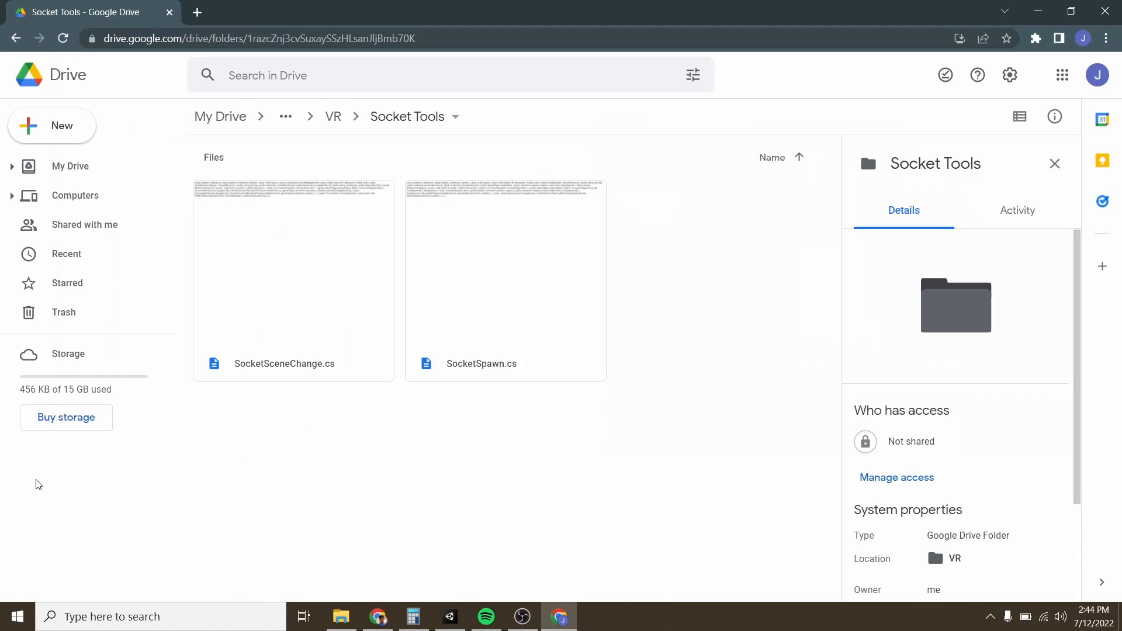
pyautogui.click(310, 295)
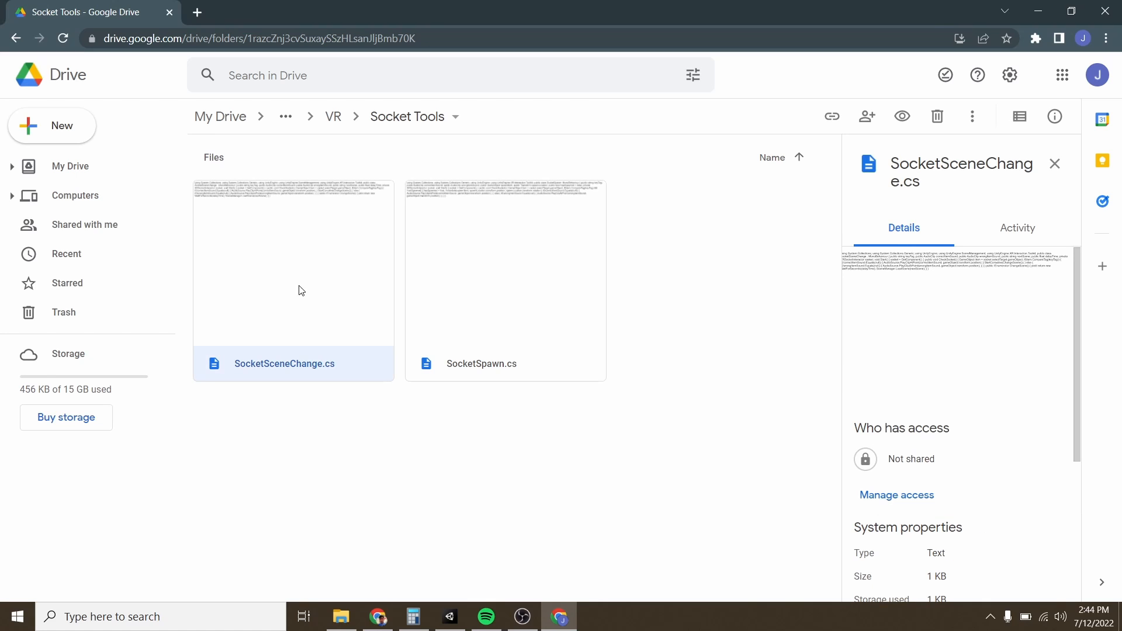
pyautogui.rightClick(296, 292)
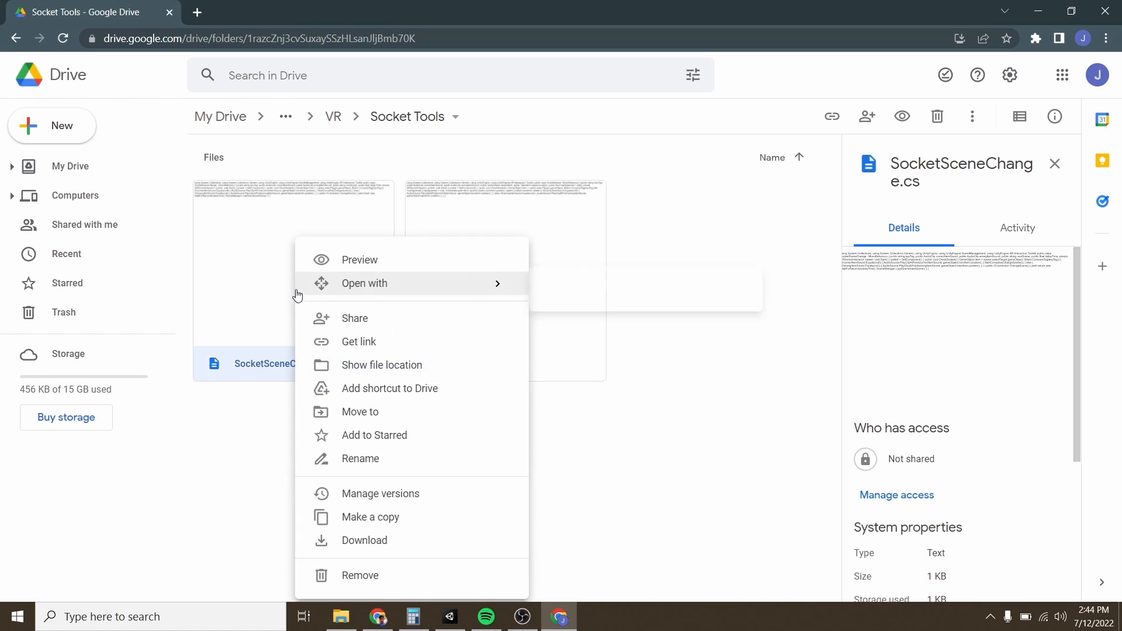
pyautogui.click(356, 541)
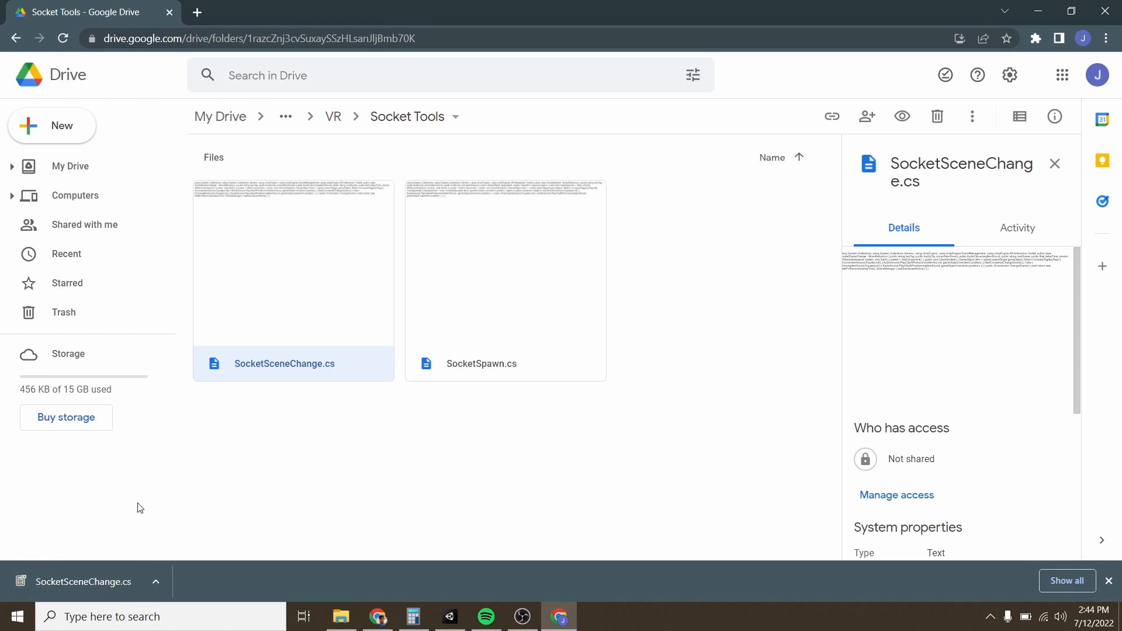
pyautogui.rightClick(496, 278)
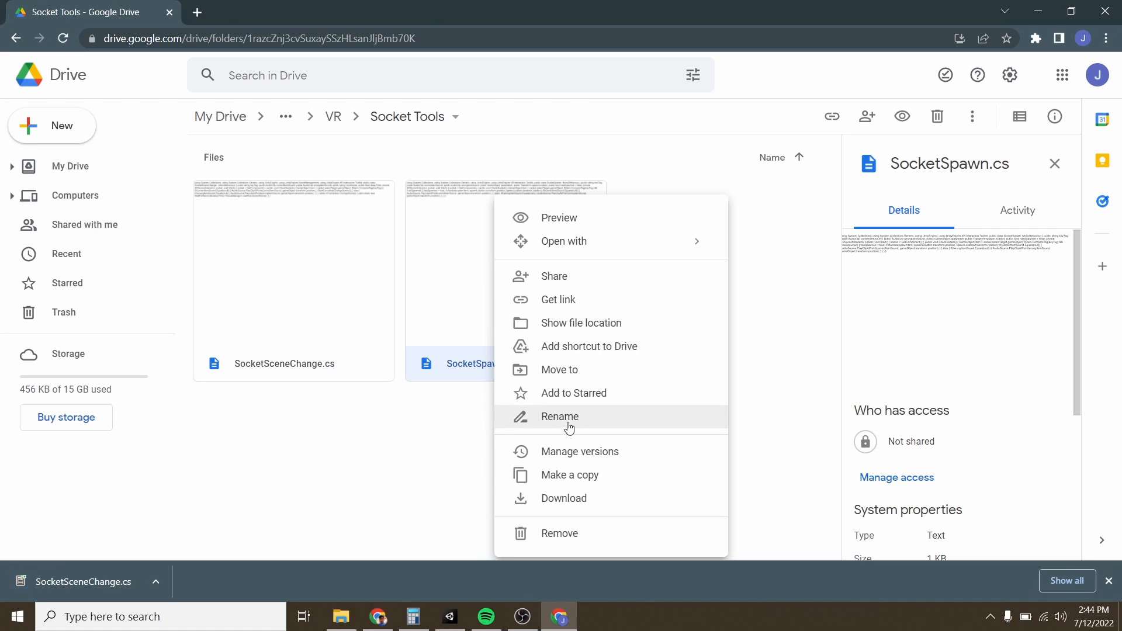
pyautogui.click(564, 498)
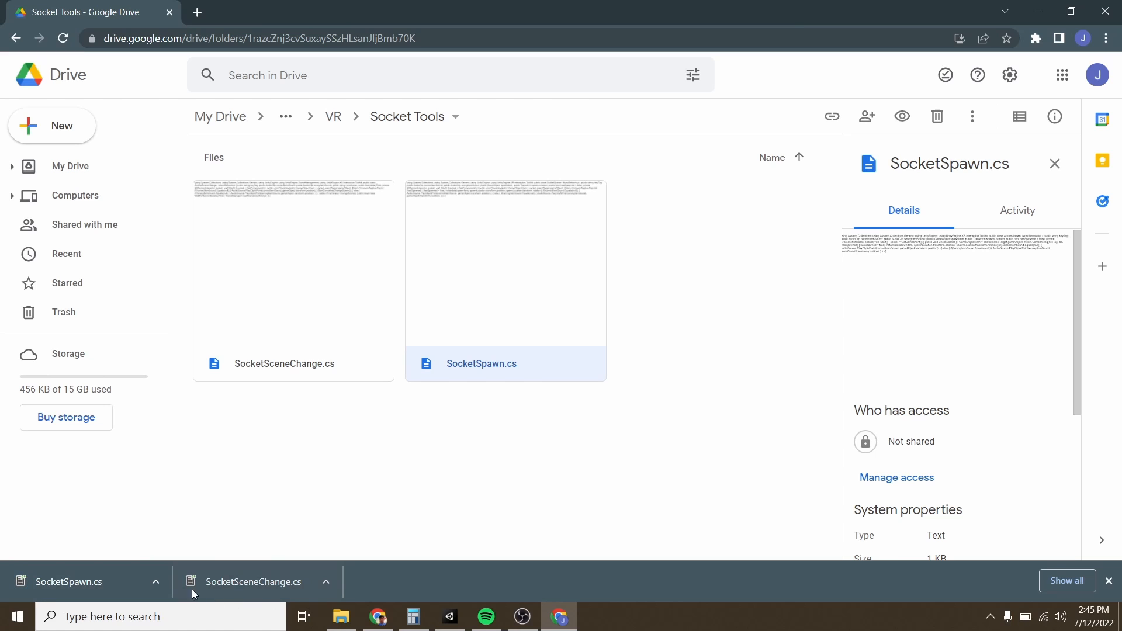
# Step: Show the downloaded SocketSpawn.cs in its folder and place the Downloads window alongside the Unity editor
pyautogui.click(157, 583)
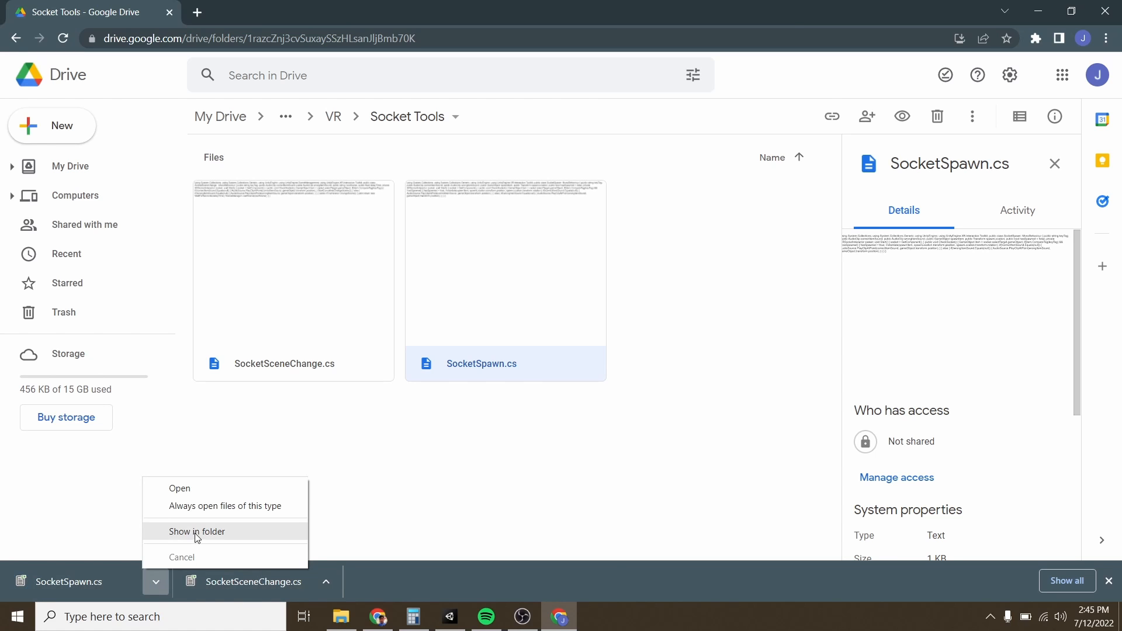
pyautogui.click(197, 531)
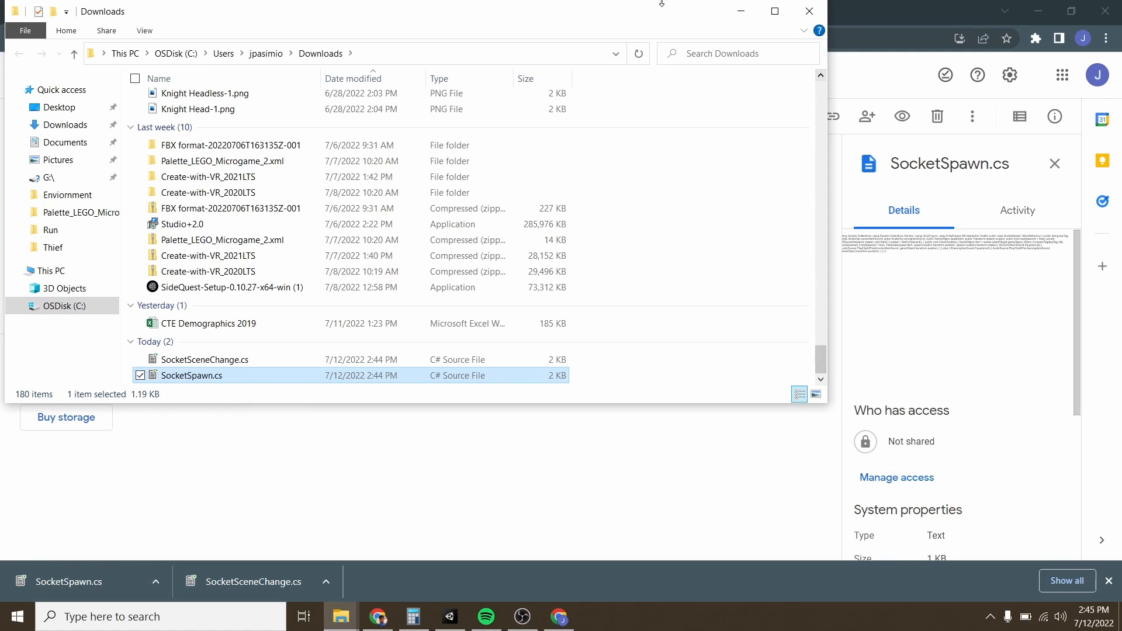
pyautogui.moveTo(646, 11); pyautogui.dragTo(728, 113)
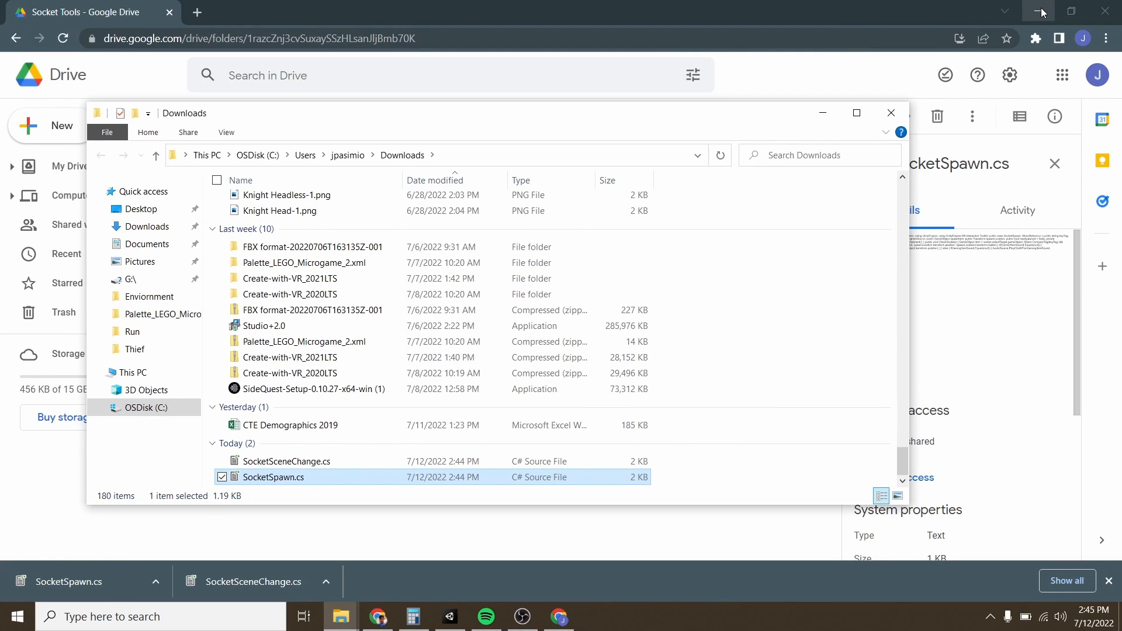
pyautogui.click(1042, 12)
pyautogui.moveTo(542, 119); pyautogui.dragTo(871, 60)
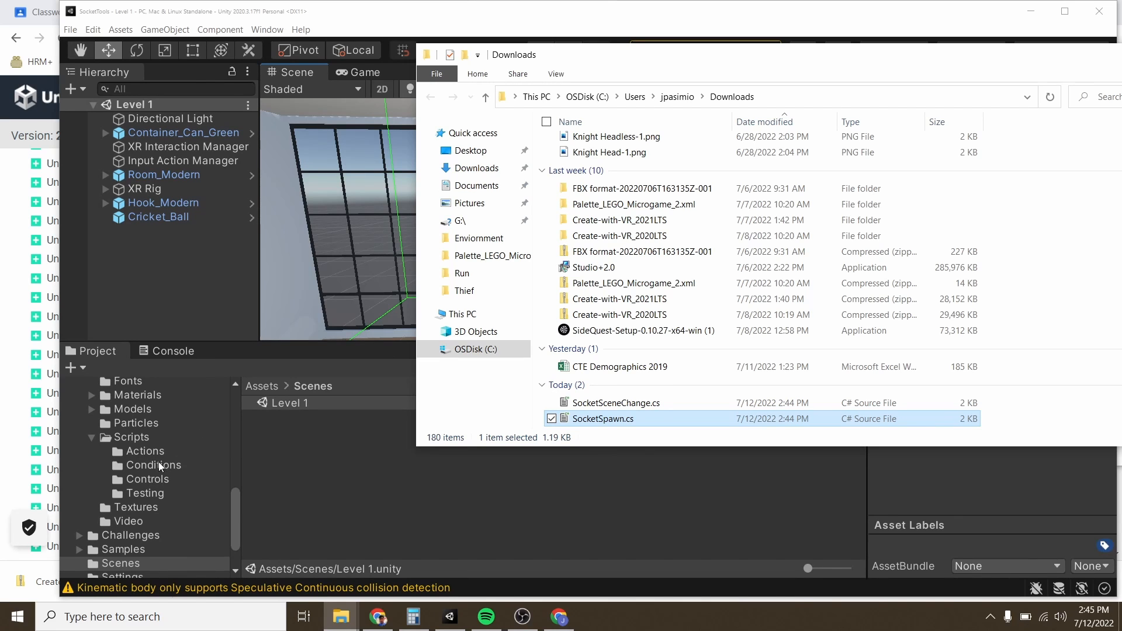
# Step: Open the Scripts folder inside _Course Library in the Unity project
pyautogui.scroll(-5, 159, 461)
pyautogui.scroll(5, 150, 461)
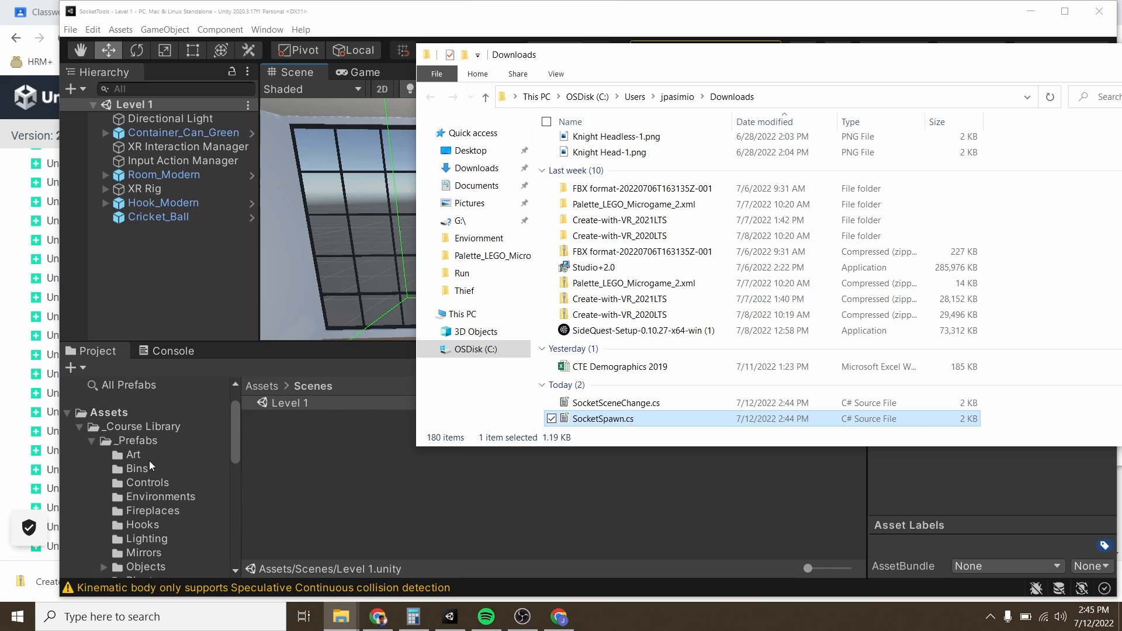
pyautogui.click(134, 426)
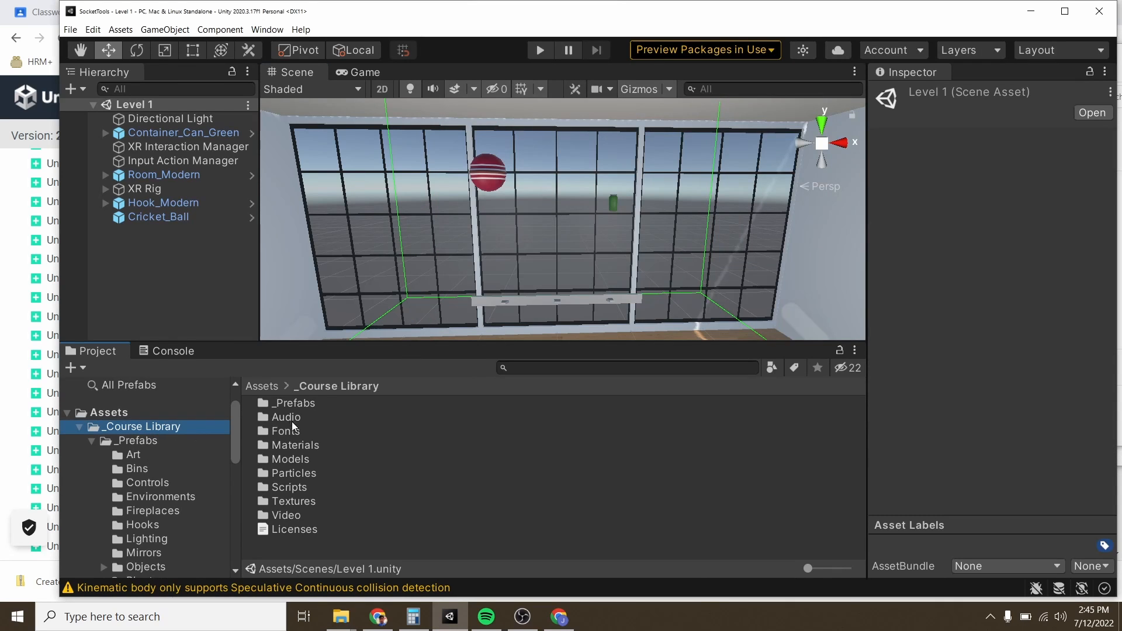
pyautogui.doubleClick(292, 487)
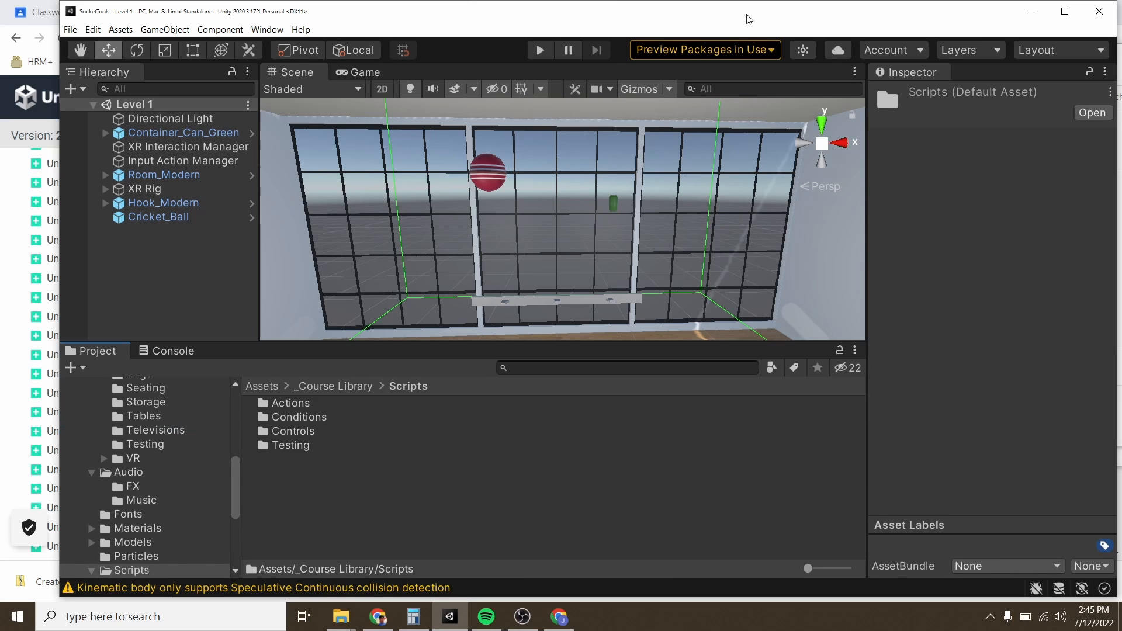
# Step: Import SocketSceneChange.cs and SocketSpawn.cs from Downloads into the project's Scripts folder and close the Downloads window
pyautogui.moveTo(747, 16); pyautogui.dragTo(602, 31)
pyautogui.click(979, 143)
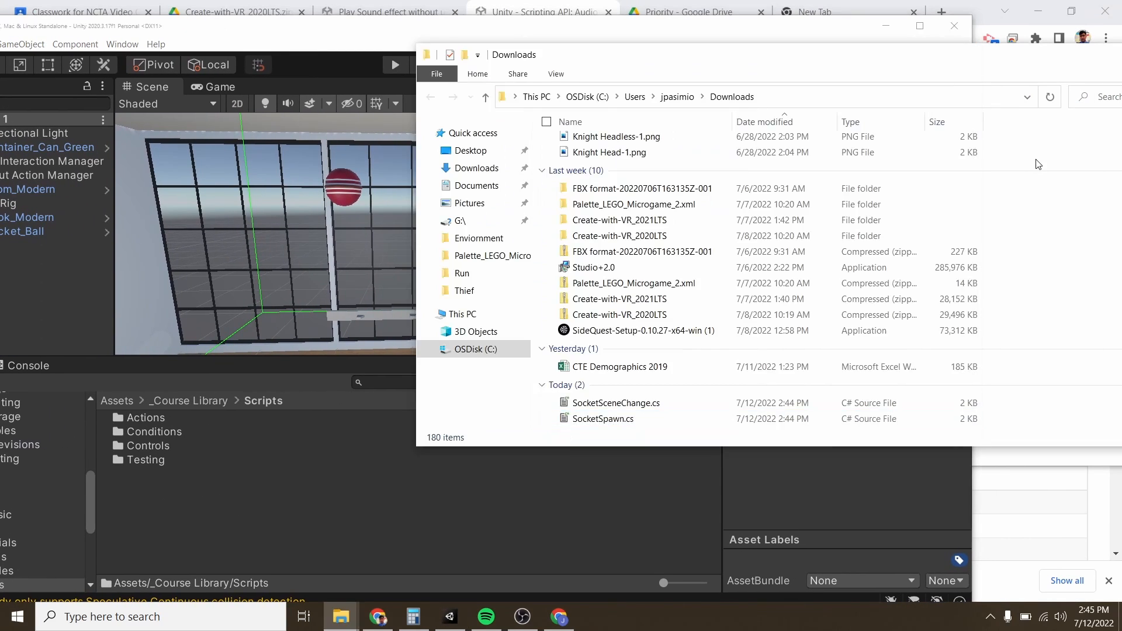
pyautogui.click(608, 418)
pyautogui.keyDown('ctrl'); pyautogui.click(613, 405); pyautogui.keyUp('ctrl')
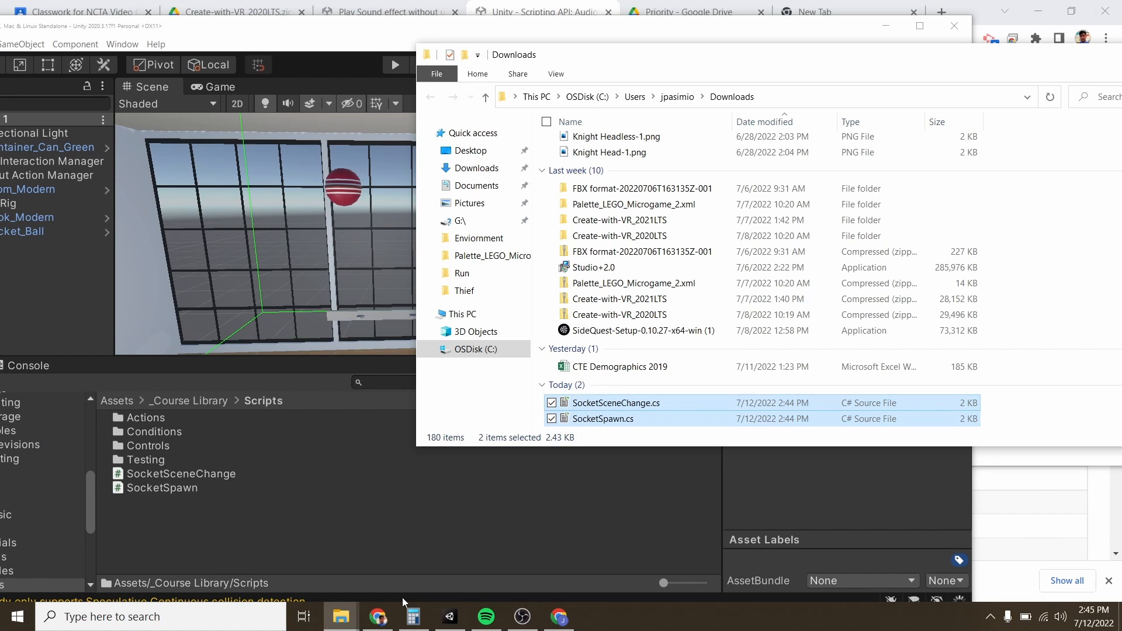
pyautogui.moveTo(982, 65); pyautogui.dragTo(811, 65)
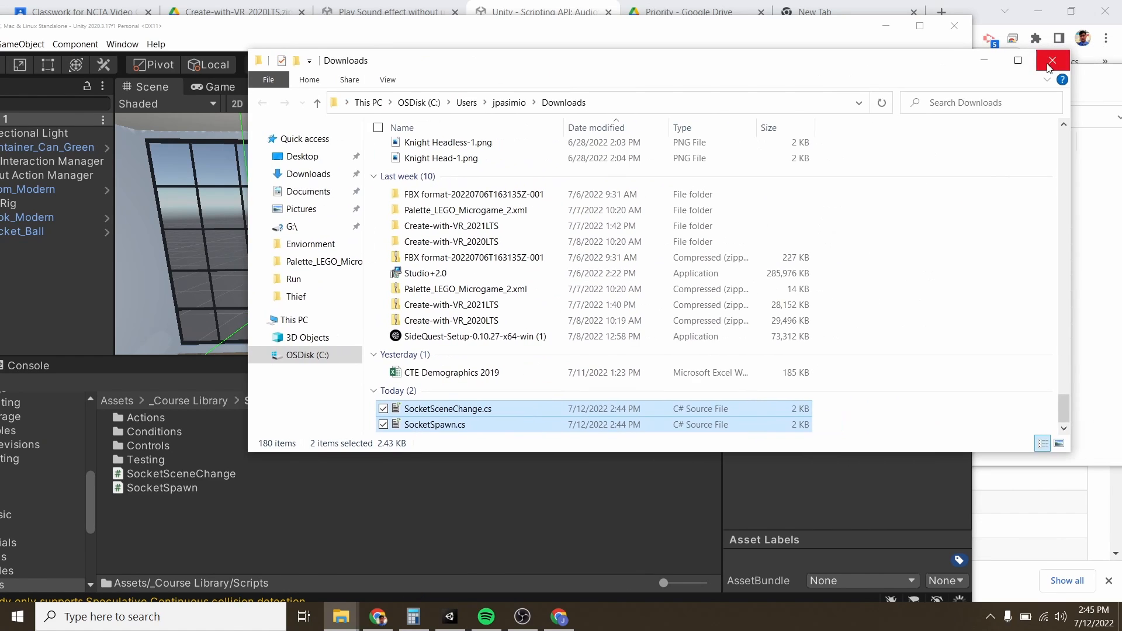
pyautogui.click(1051, 61)
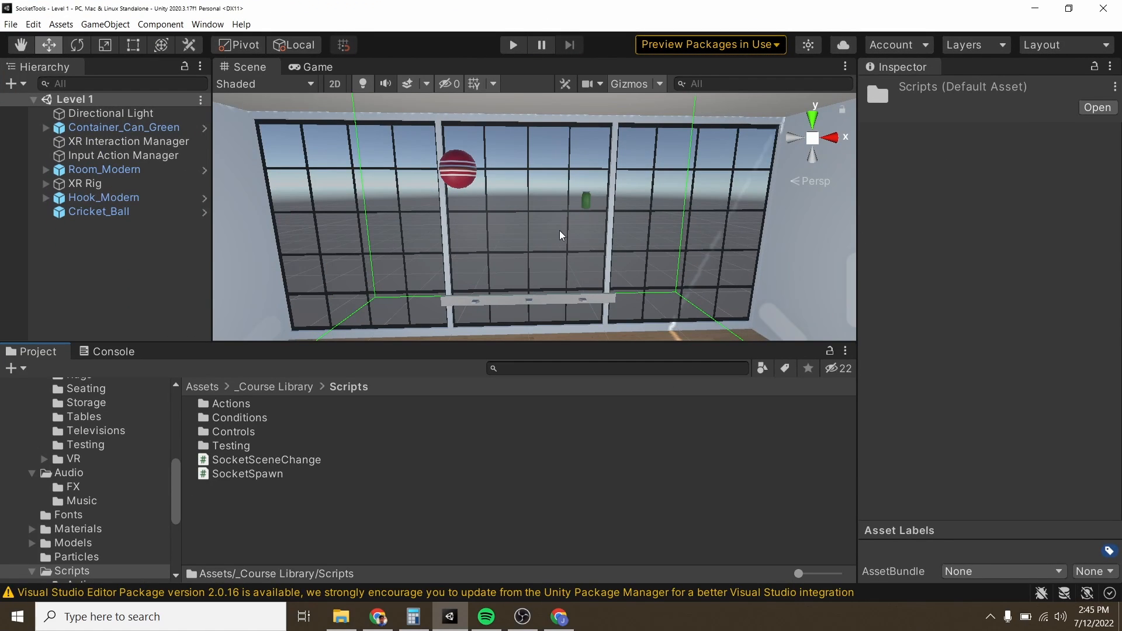
# Step: Run the Level 1 scene to examine the ball, the can and the hook rail, and stop it
pyautogui.click(513, 45)
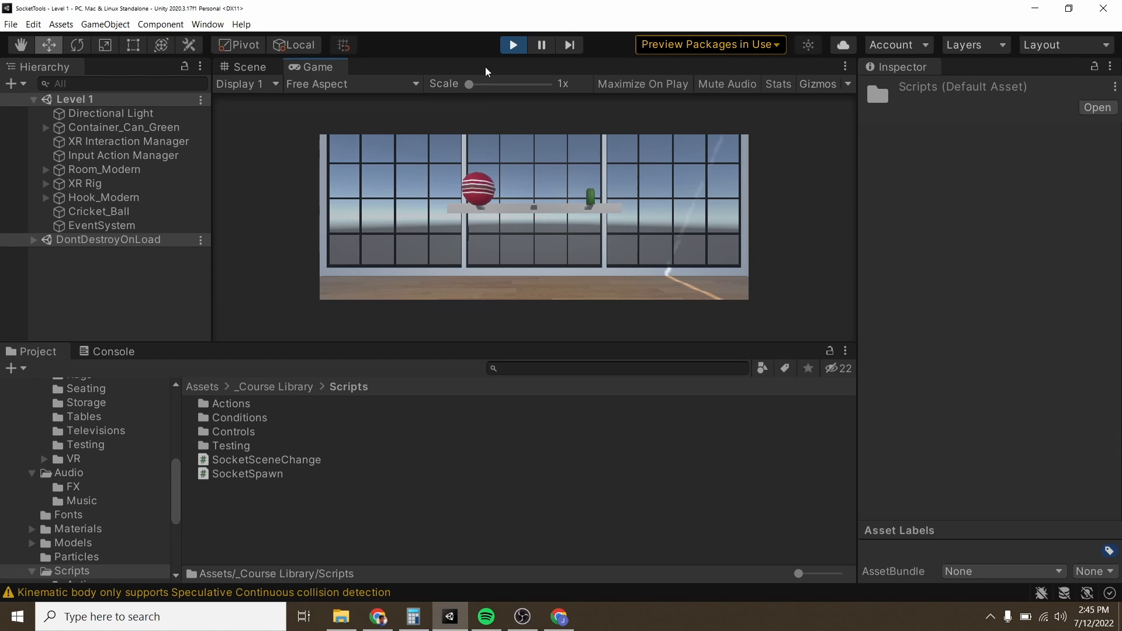
pyautogui.click(514, 46)
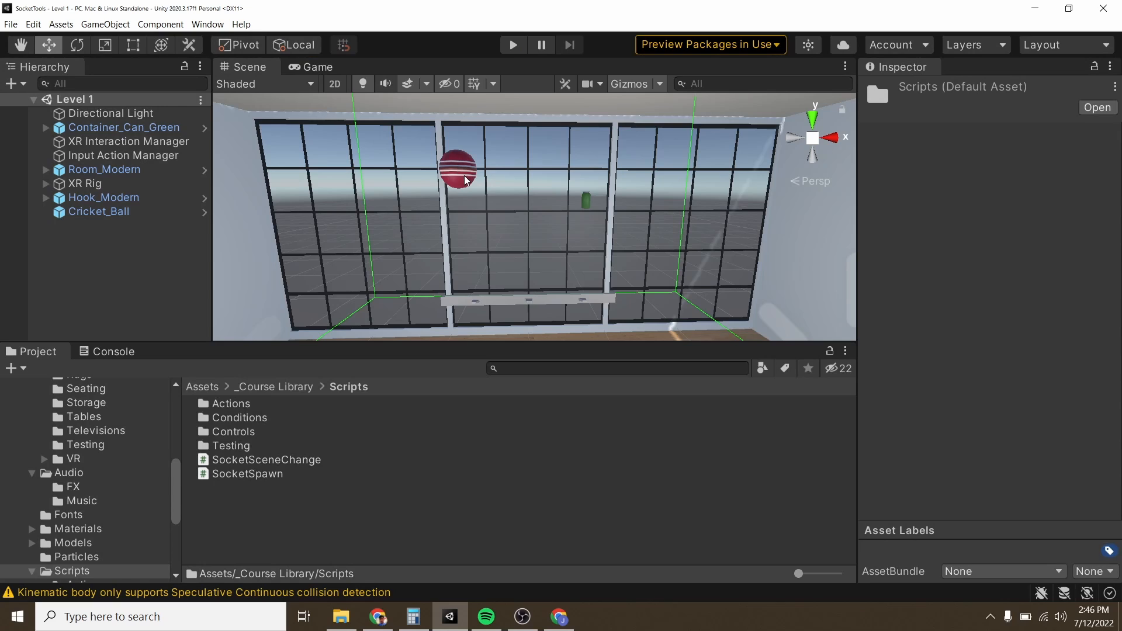
# Step: Add a Socket Spawn script component to Socket 1 under Hook_Modern
pyautogui.click(476, 304)
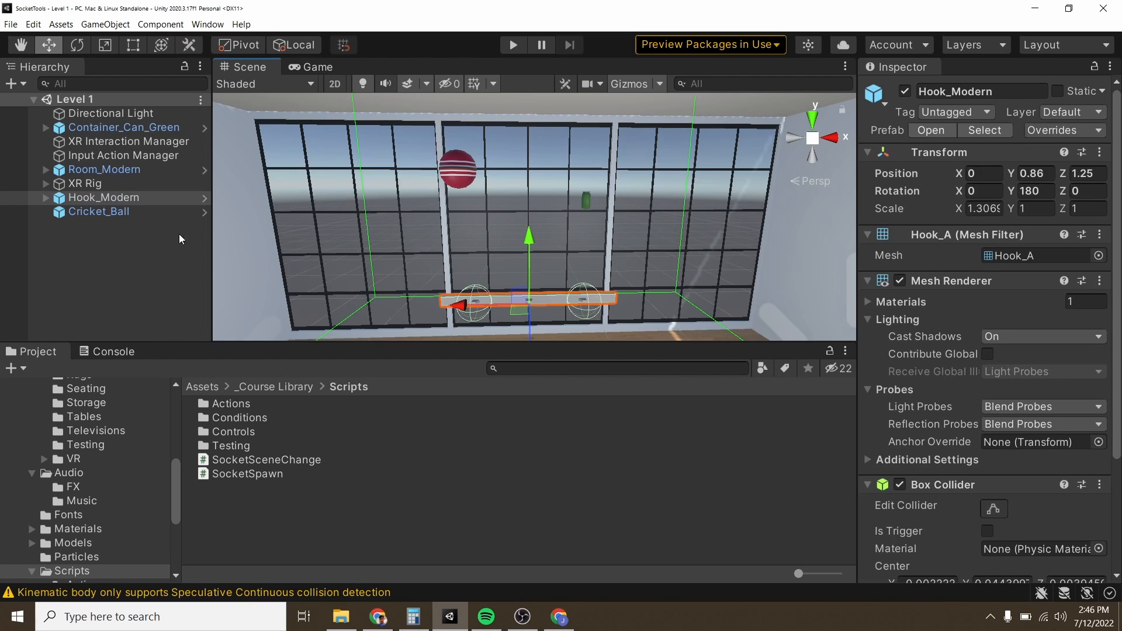
pyautogui.click(46, 198)
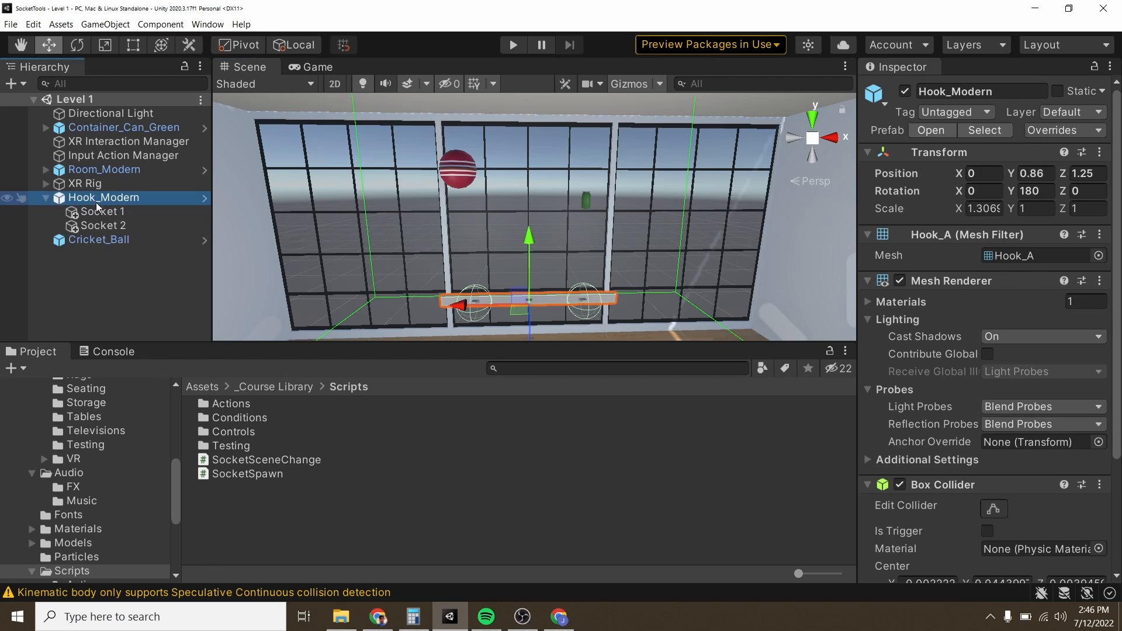
pyautogui.click(103, 213)
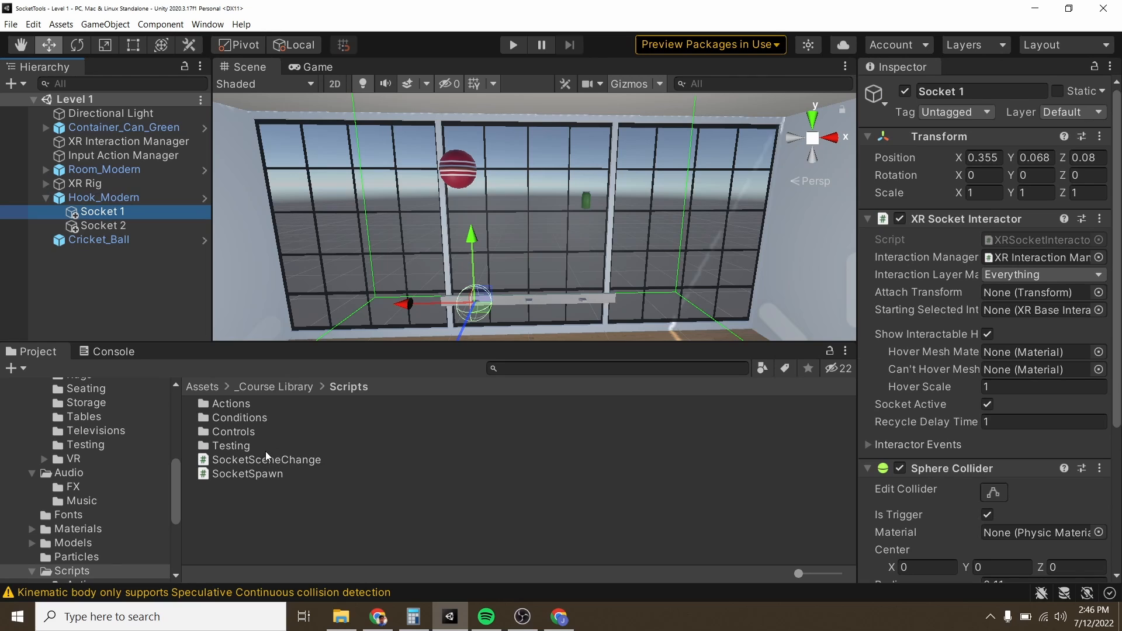
pyautogui.scroll(-4, 909, 373)
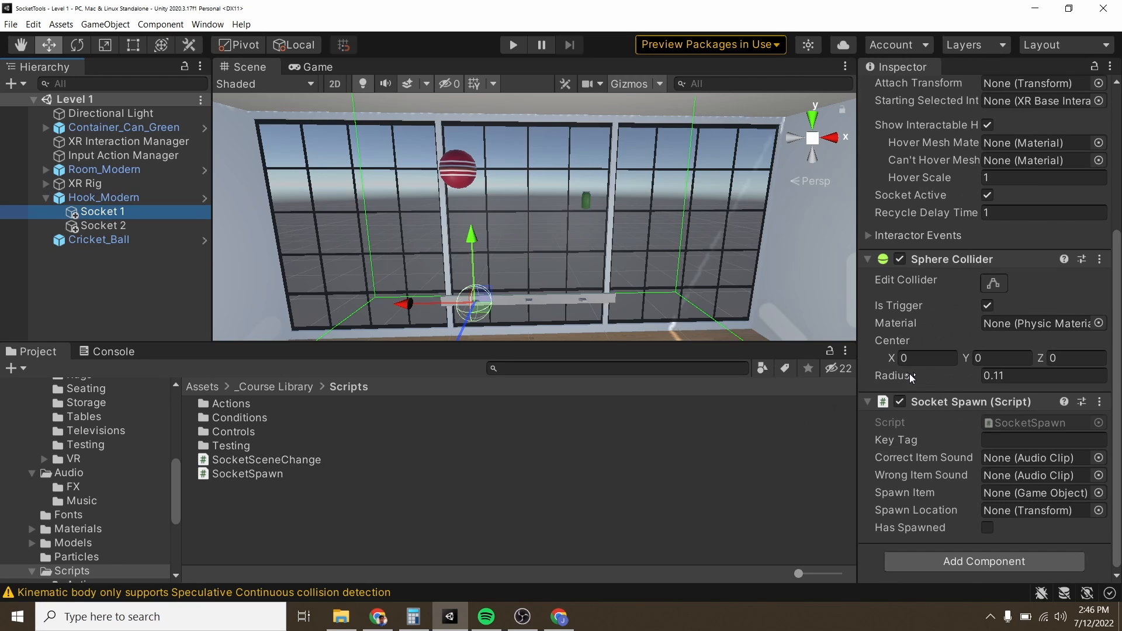
pyautogui.click(980, 563)
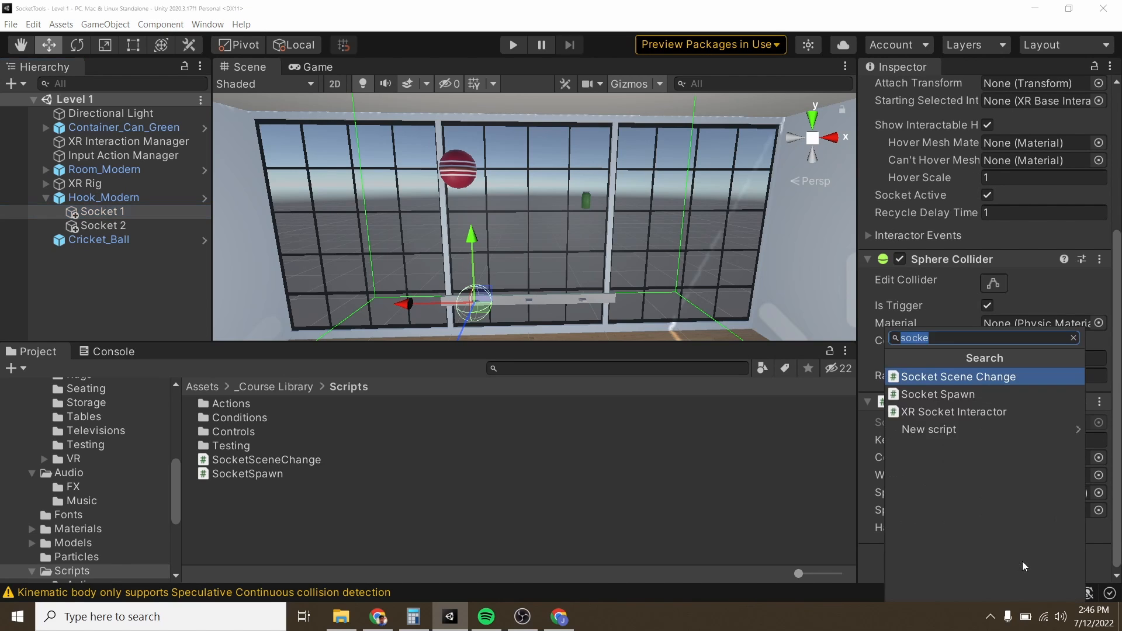
pyautogui.write('Sock')
pyautogui.click(944, 394)
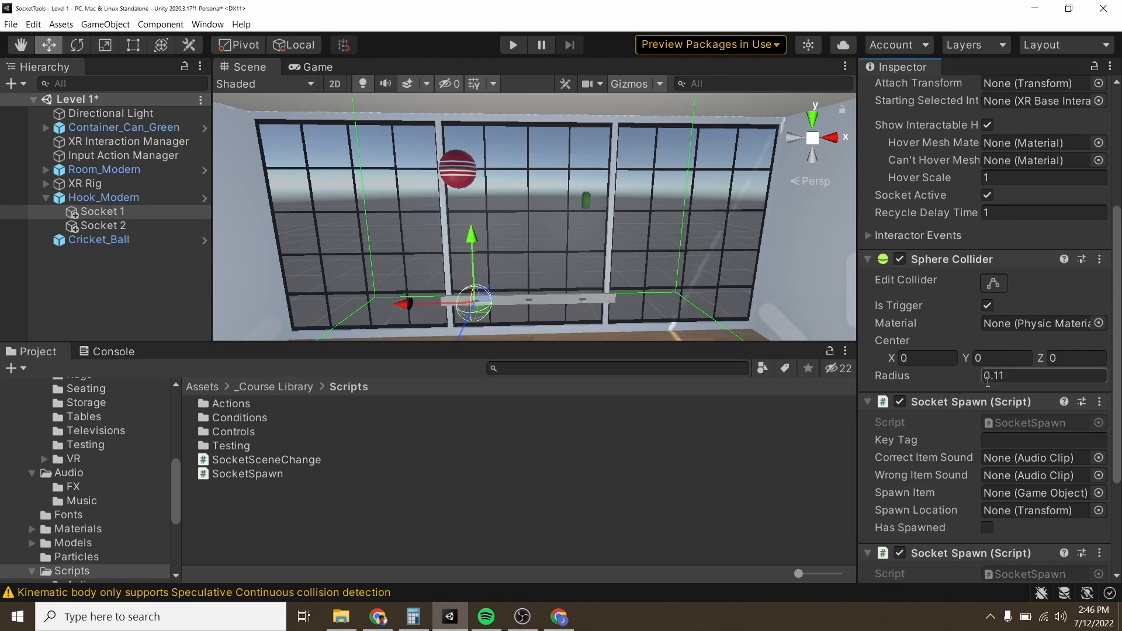
# Step: Check the cricket ball's tag and set the Key Tag of Socket 1's newly added Socket Spawn component to Ball
pyautogui.scroll(-3, 986, 382)
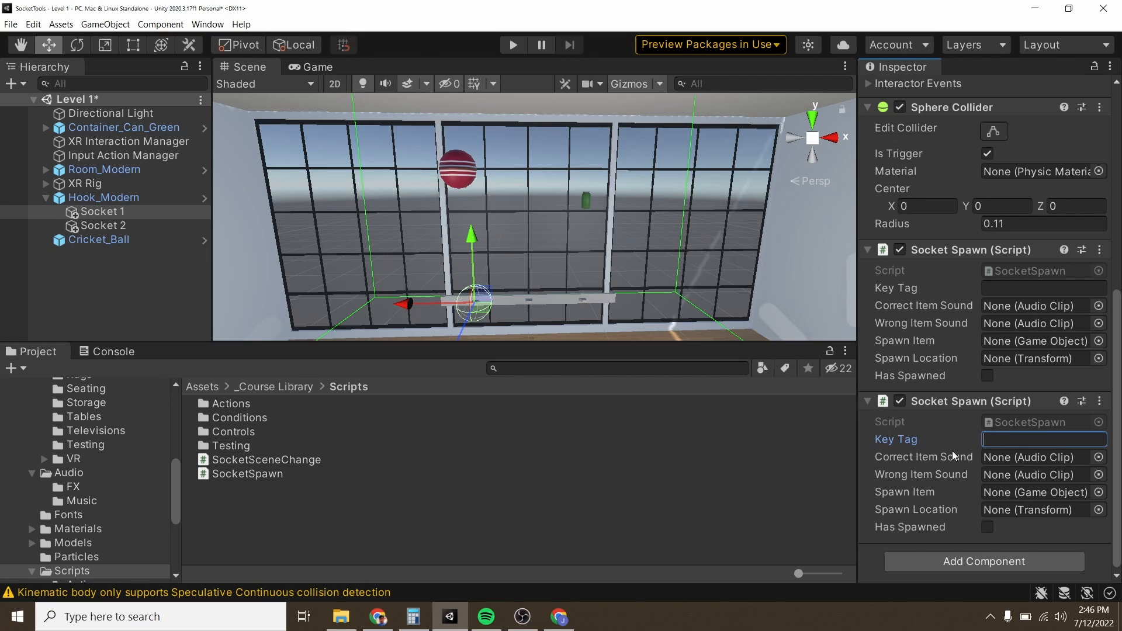
pyautogui.click(459, 174)
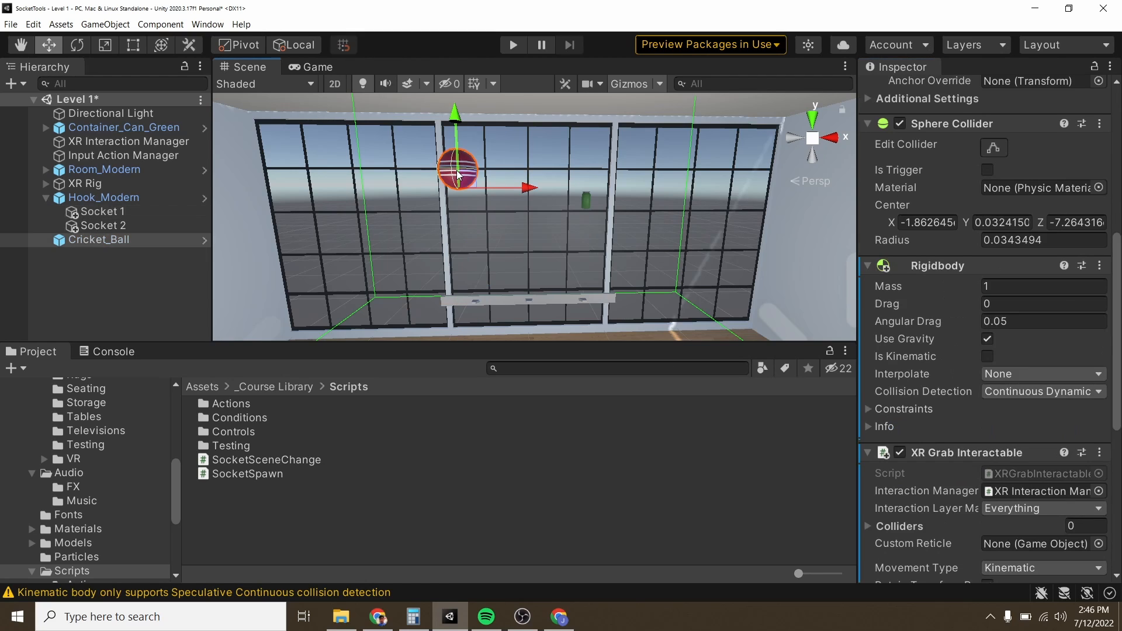
pyautogui.scroll(10, 964, 244)
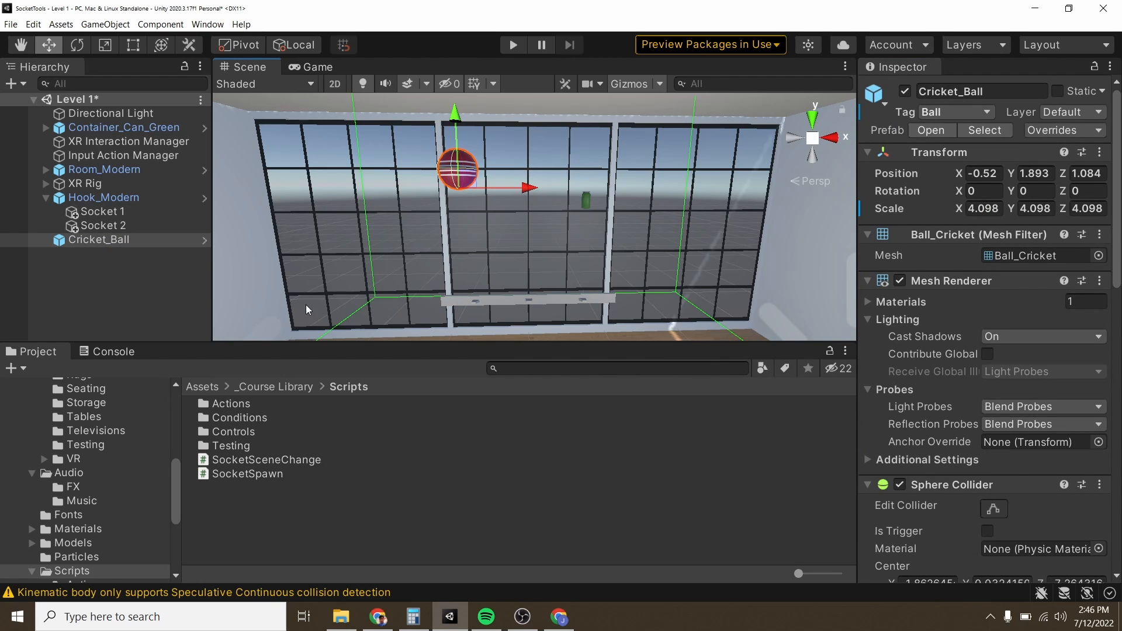
pyautogui.click(112, 213)
pyautogui.scroll(-10, 971, 344)
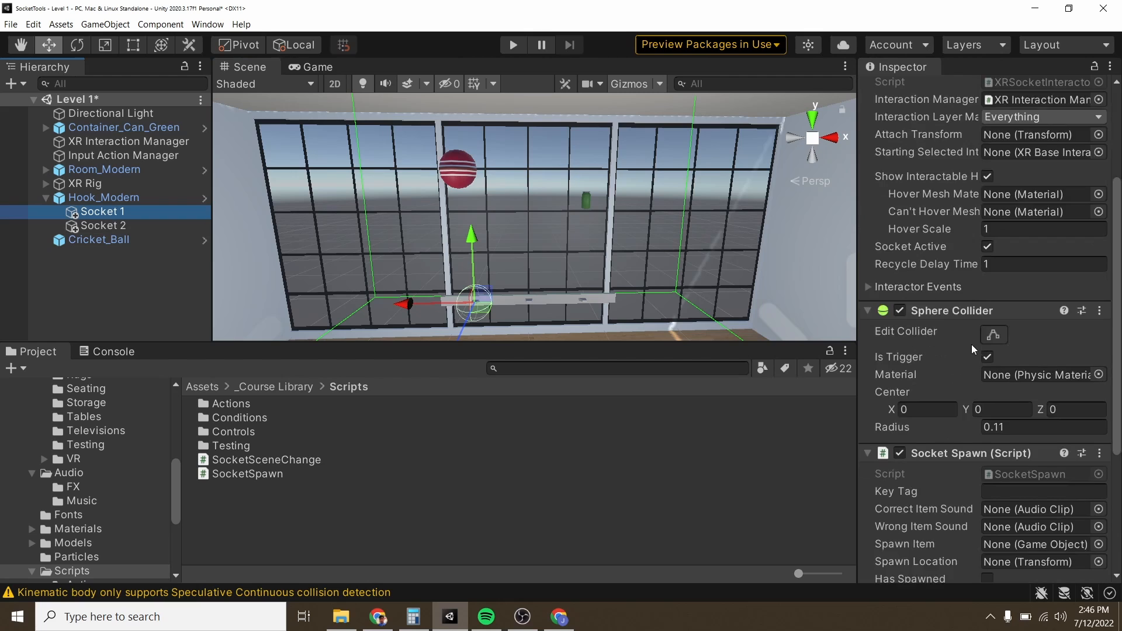
pyautogui.click(999, 439)
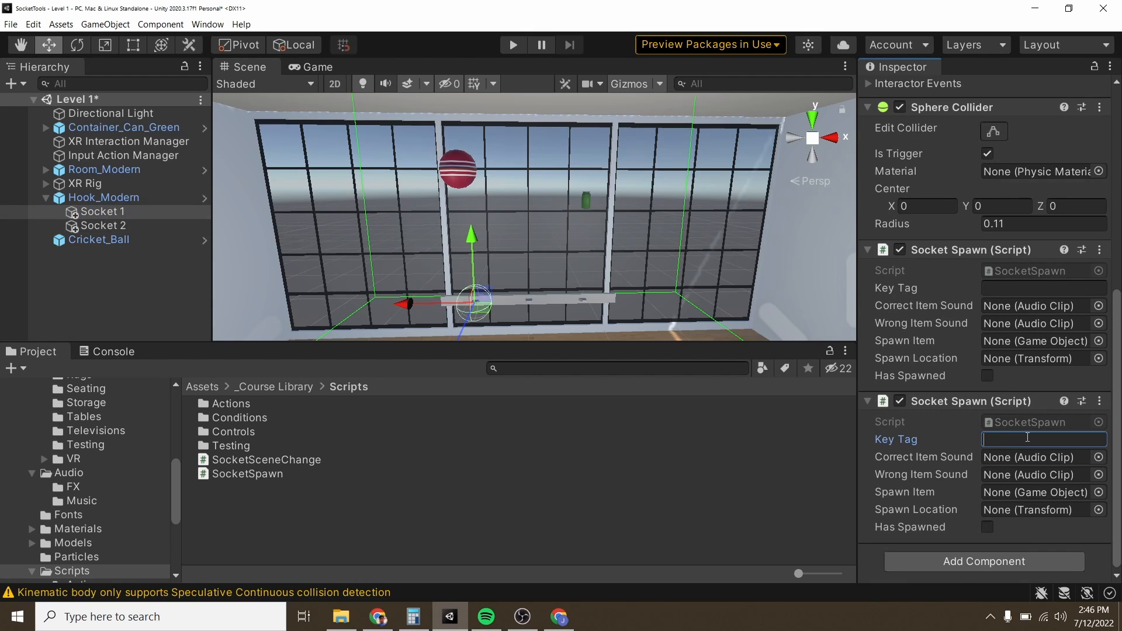
pyautogui.write('Ball')
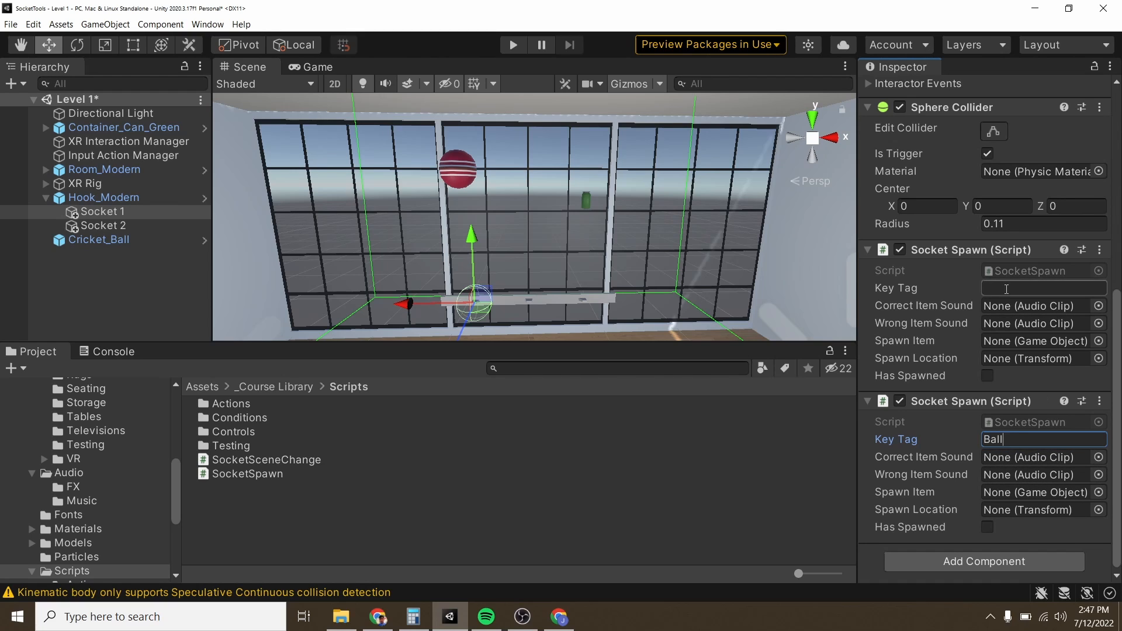
# Step: Lock the Inspector on Socket 1 and assign SFX_UI_Game_Positive as Correct Item Sound and SFX_UI_Game_Negative as Wrong Item Sound for the Ball key tag
pyautogui.click(1095, 68)
pyautogui.click(1095, 68)
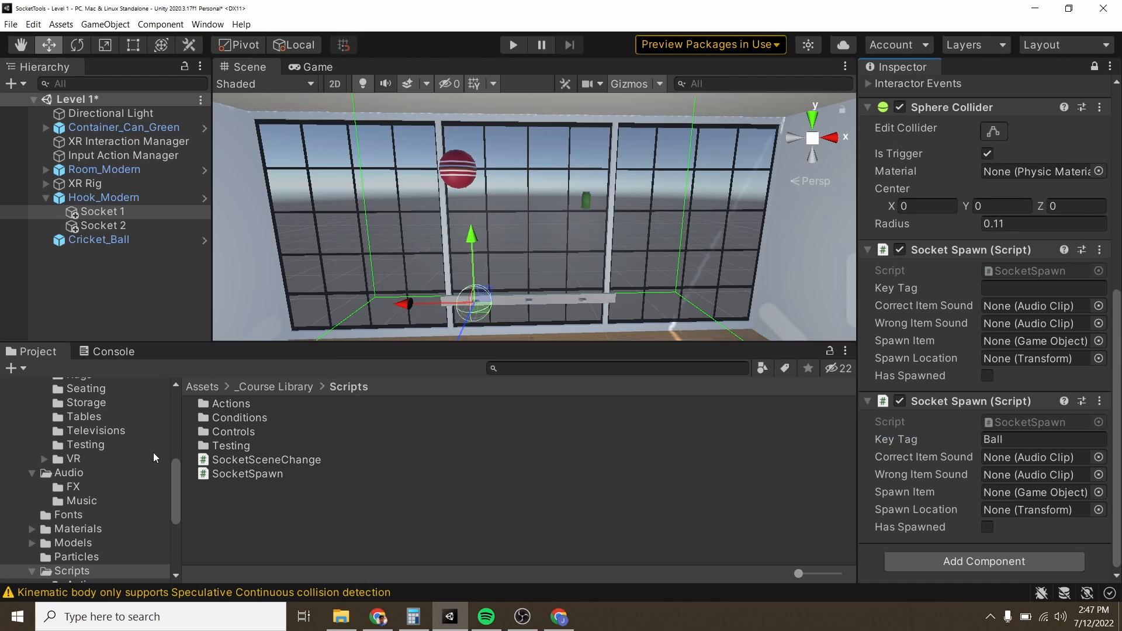
pyautogui.click(73, 473)
pyautogui.doubleClick(224, 405)
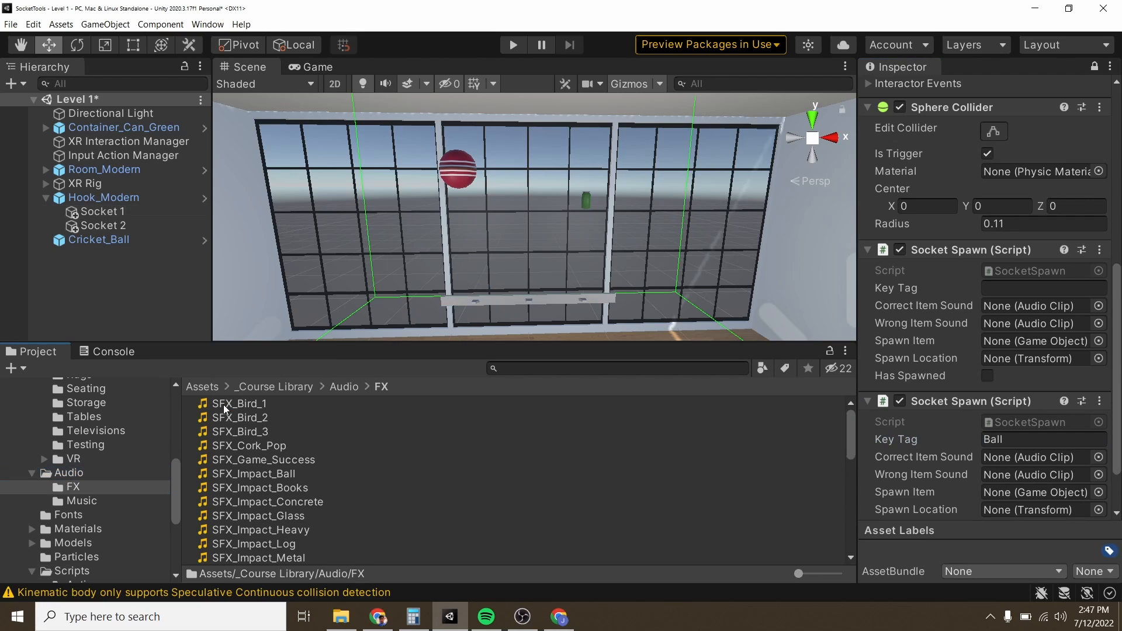
pyautogui.scroll(-8, 345, 435)
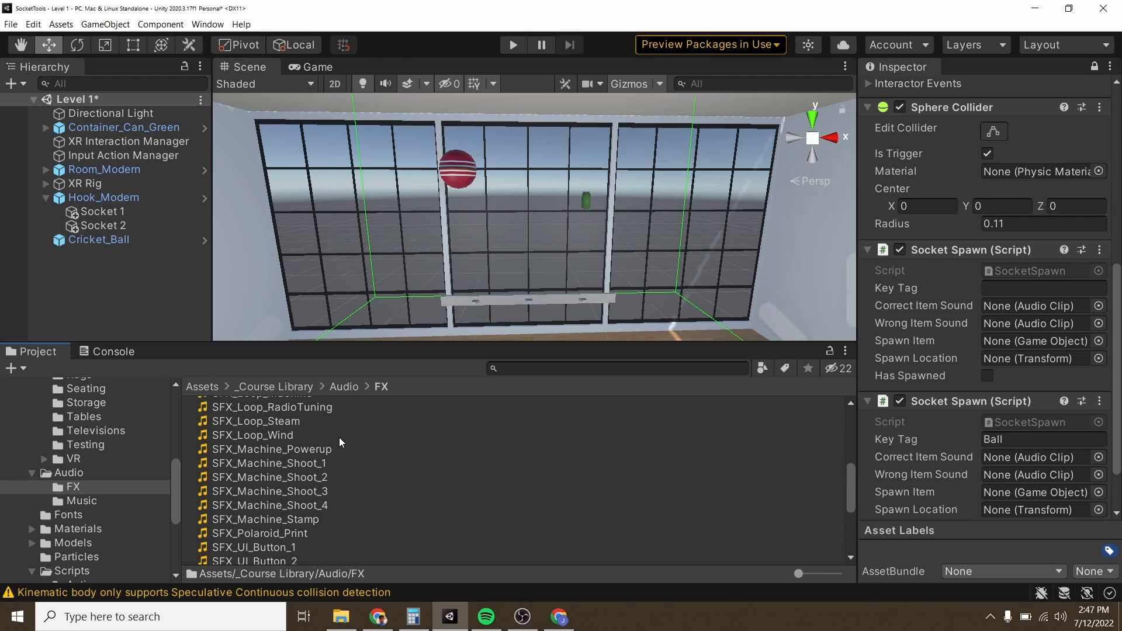
pyautogui.scroll(-4, 349, 463)
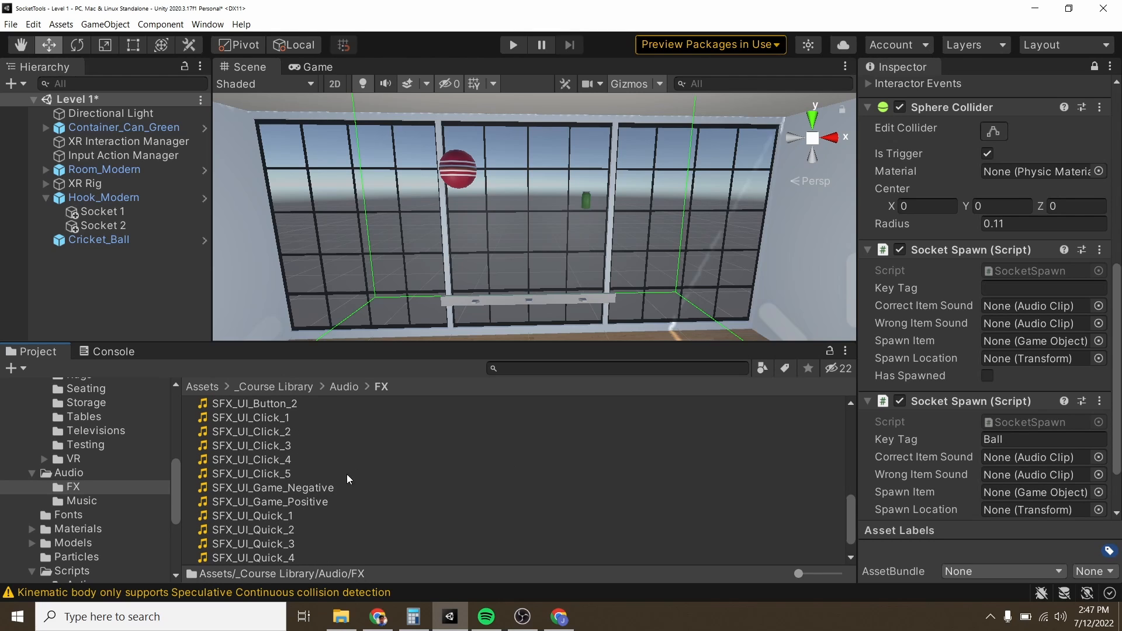
pyautogui.moveTo(275, 499); pyautogui.dragTo(1004, 459)
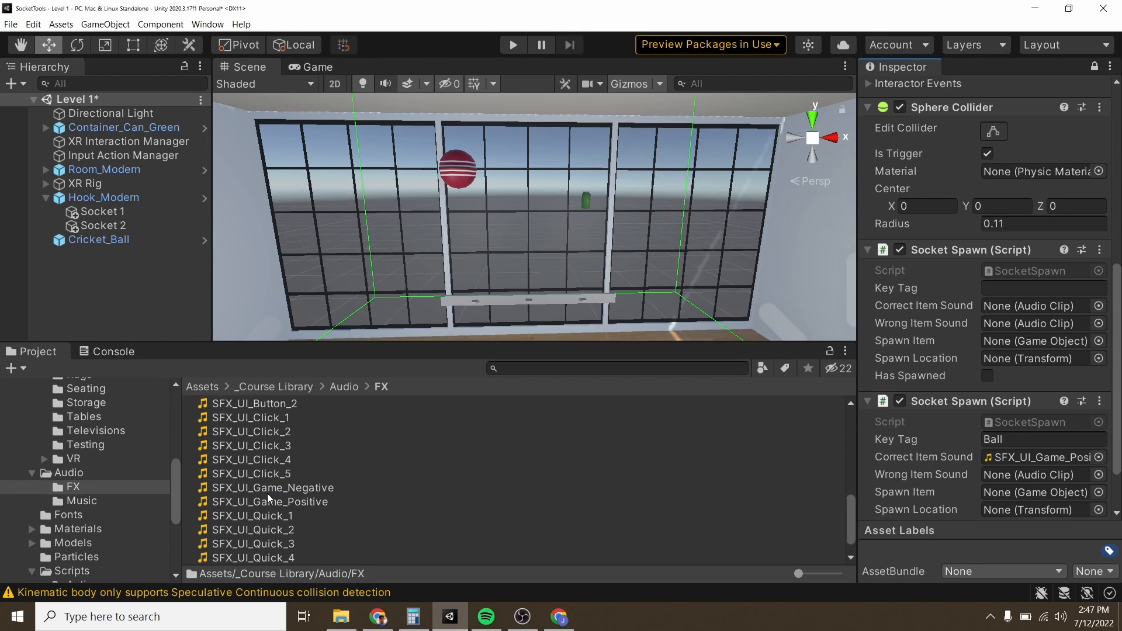
pyautogui.moveTo(268, 491); pyautogui.dragTo(1006, 475)
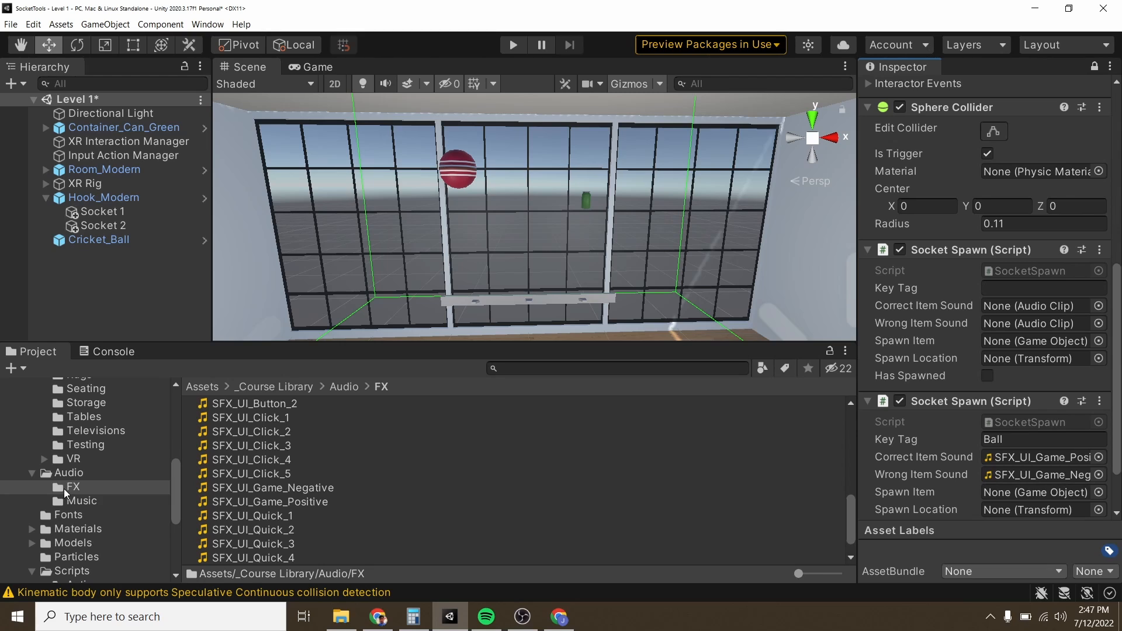
# Step: Assign the Chair_Rustic_DarkBrown prefab from the Seating folder as the Spawn Item of Socket 1's Ball-tagged Socket Spawn component
pyautogui.scroll(3, 65, 489)
pyautogui.click(87, 443)
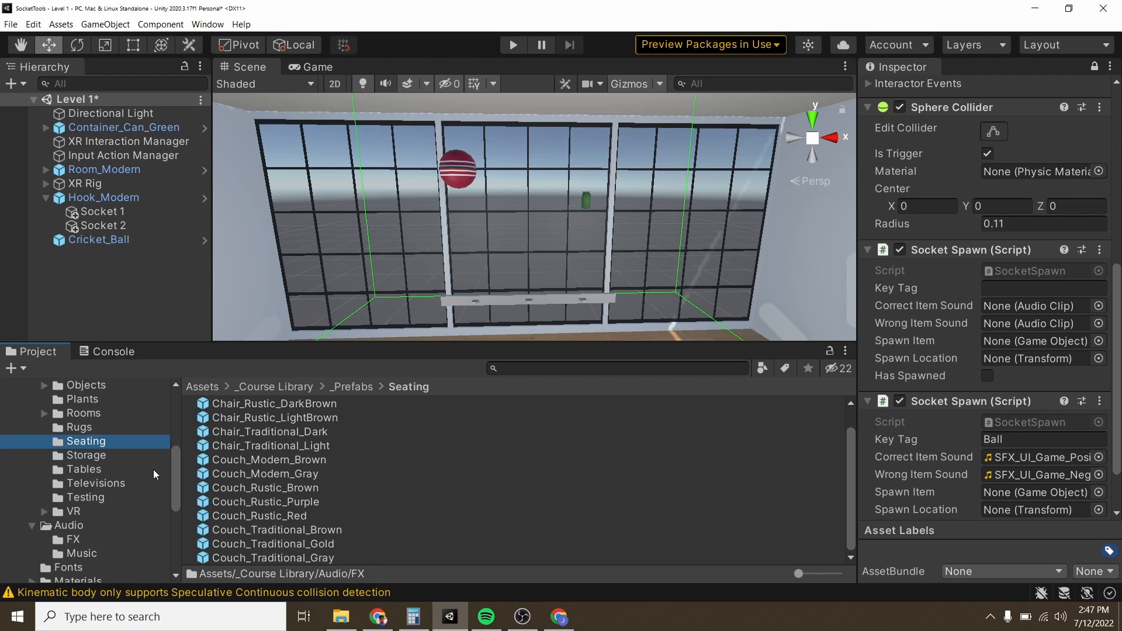
pyautogui.click(283, 420)
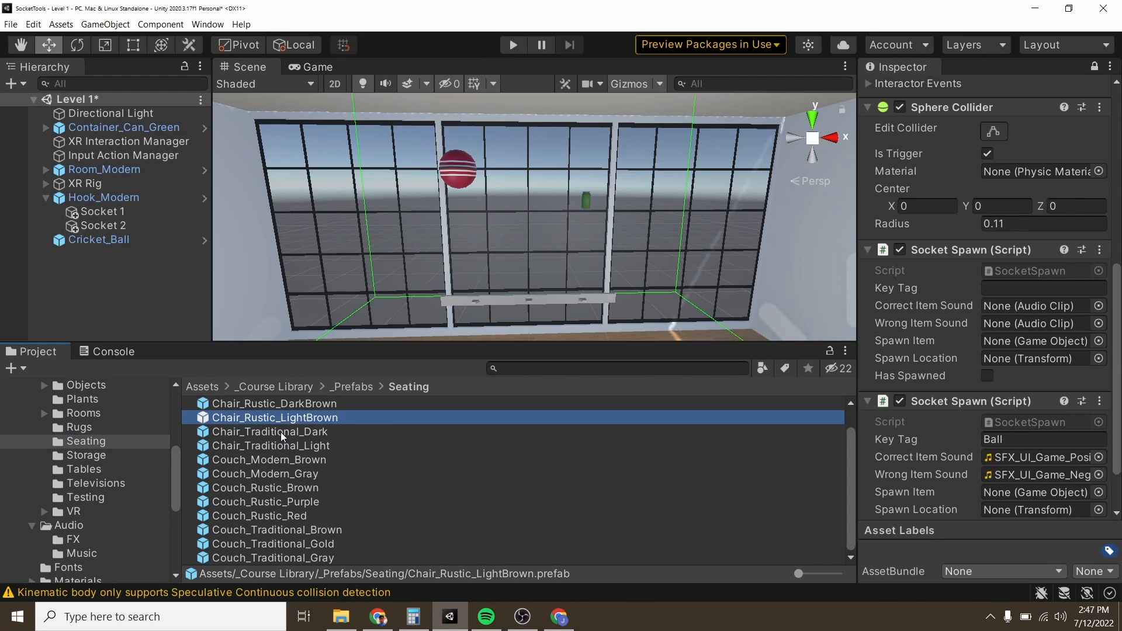
pyautogui.click(261, 404)
pyautogui.moveTo(258, 402); pyautogui.dragTo(258, 403)
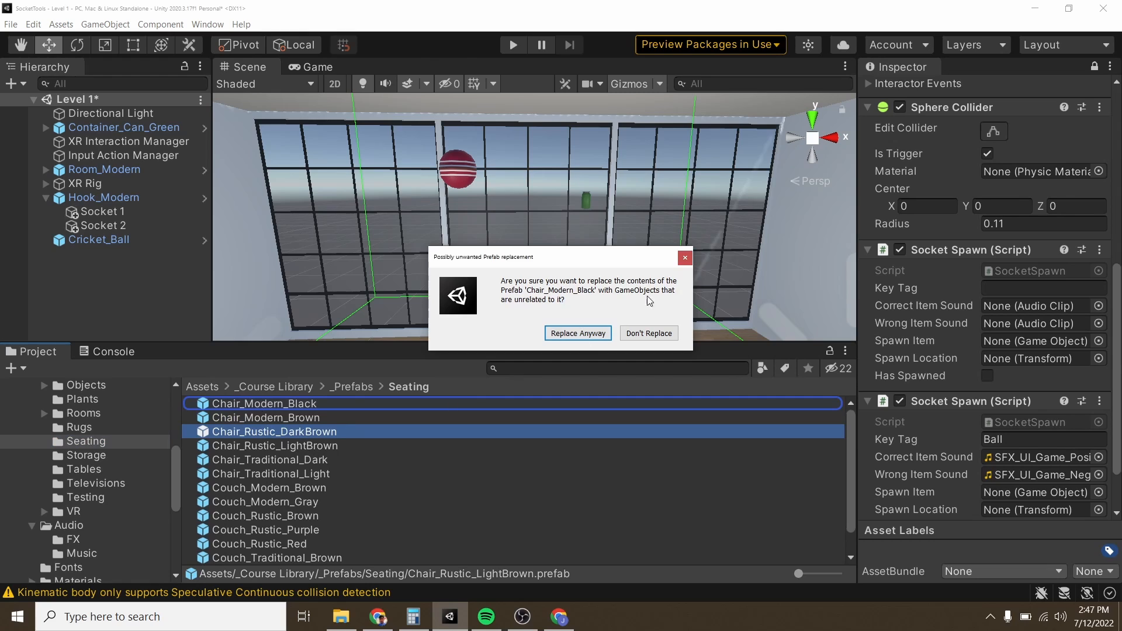
pyautogui.click(685, 257)
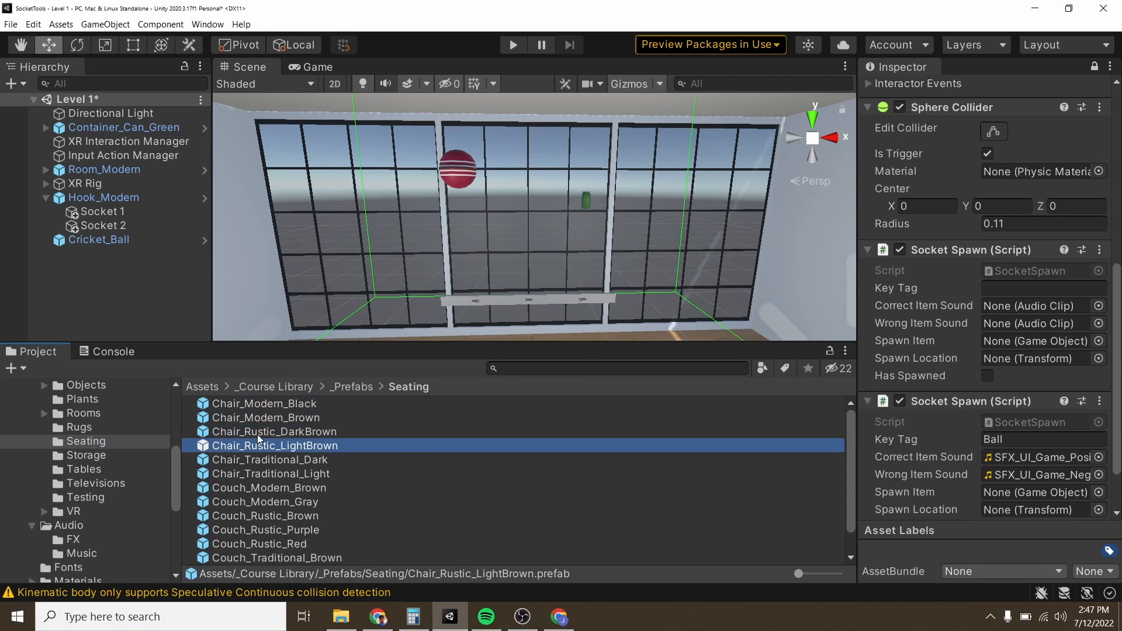
pyautogui.moveTo(261, 435); pyautogui.dragTo(1023, 496)
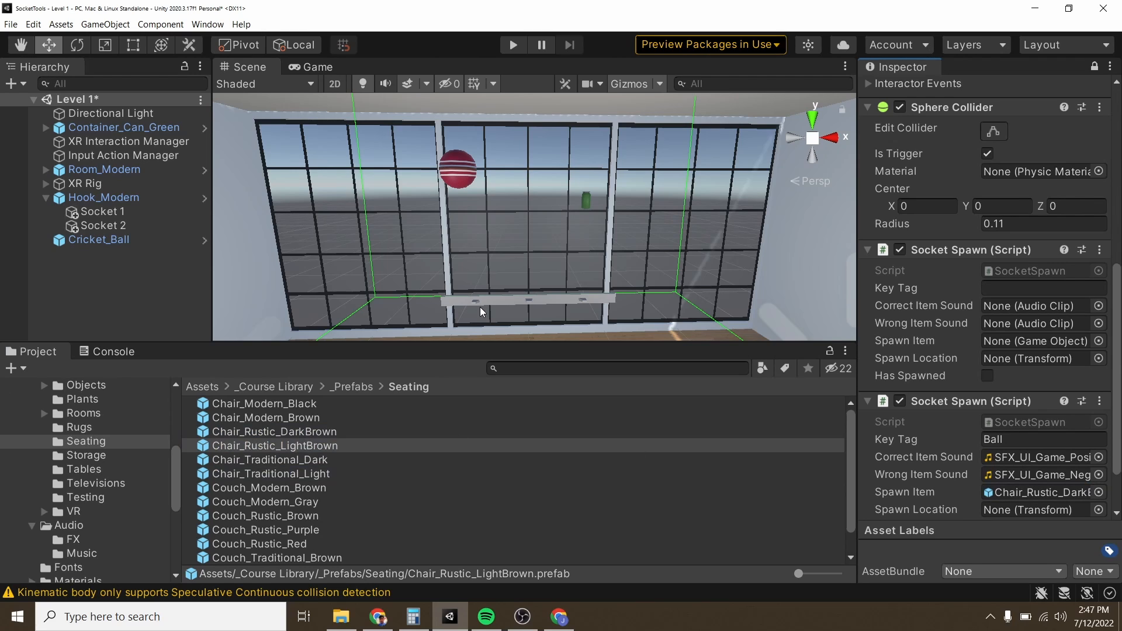
# Step: Create an empty game object in the Level 1 scene and move it outside the windows, beyond the hook rail
pyautogui.keyDown('alt'); pyautogui.moveTo(485, 307); pyautogui.dragTo(730, 338); pyautogui.keyUp('alt')
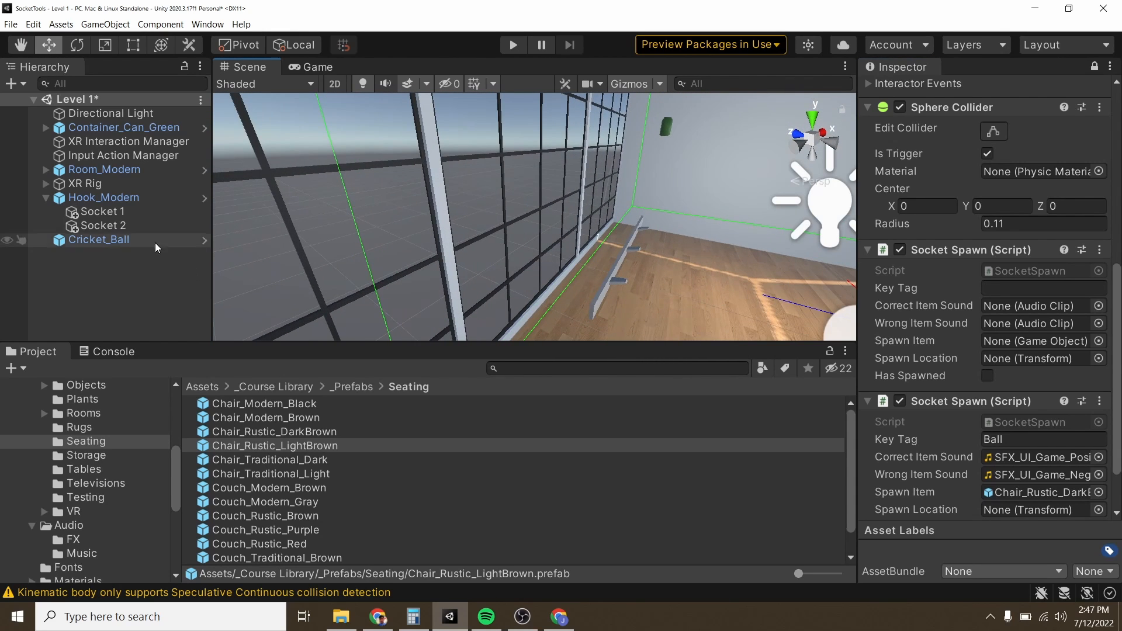
pyautogui.rightClick(69, 283)
pyautogui.click(131, 433)
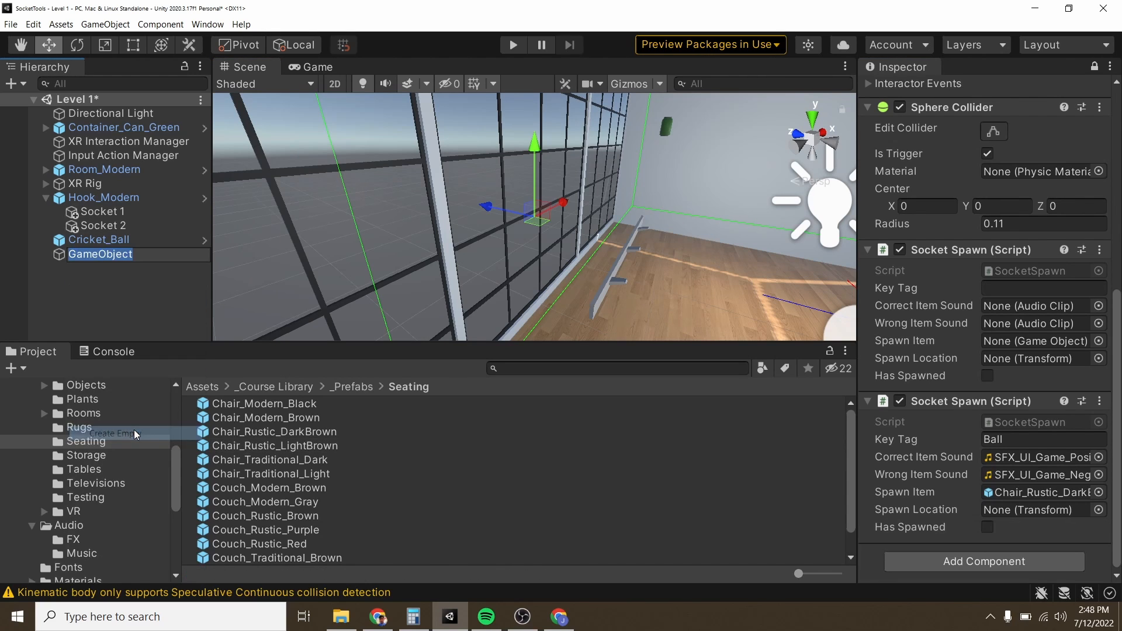
pyautogui.moveTo(495, 208); pyautogui.dragTo(546, 229)
pyautogui.moveTo(610, 163); pyautogui.dragTo(665, 264)
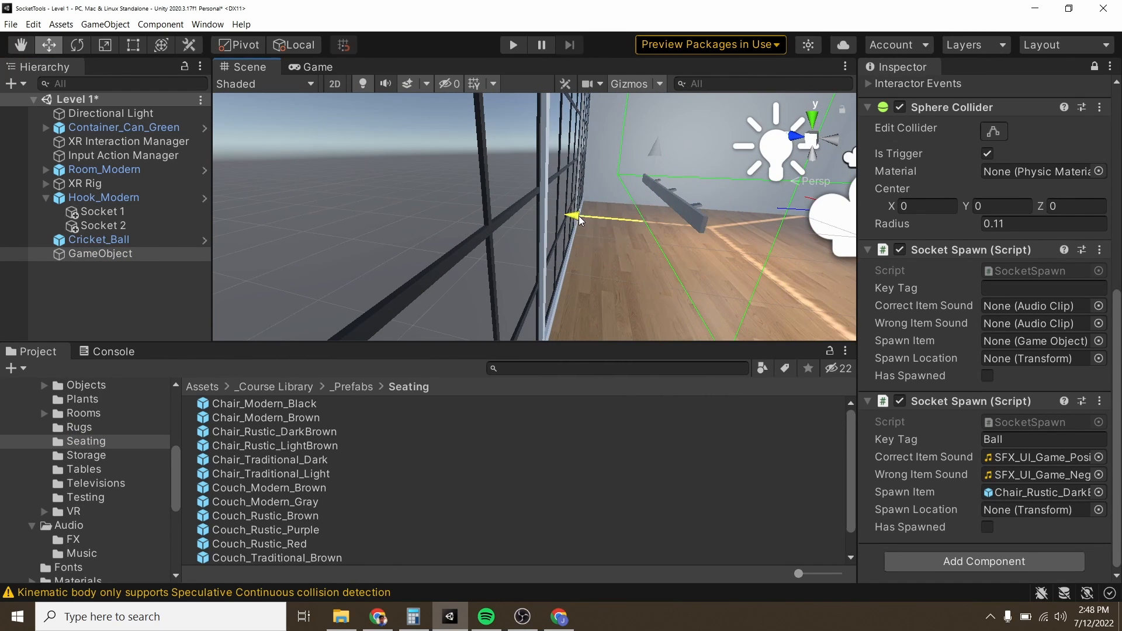
pyautogui.moveTo(584, 217); pyautogui.dragTo(476, 185)
pyautogui.moveTo(497, 140); pyautogui.dragTo(496, 129)
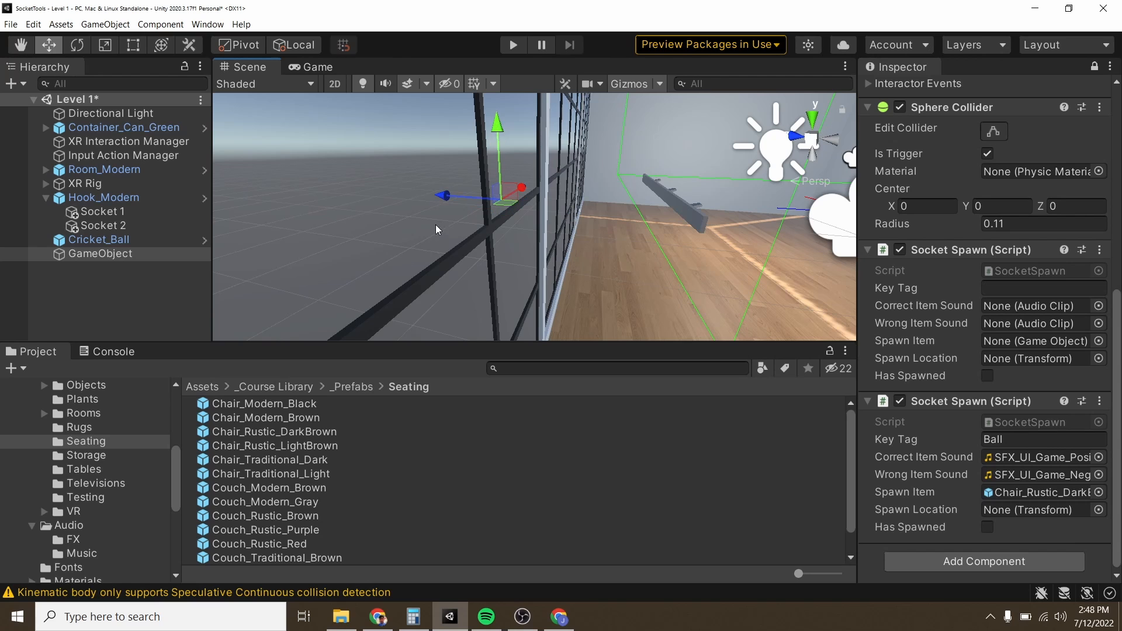
pyautogui.moveTo(445, 197); pyautogui.dragTo(411, 196)
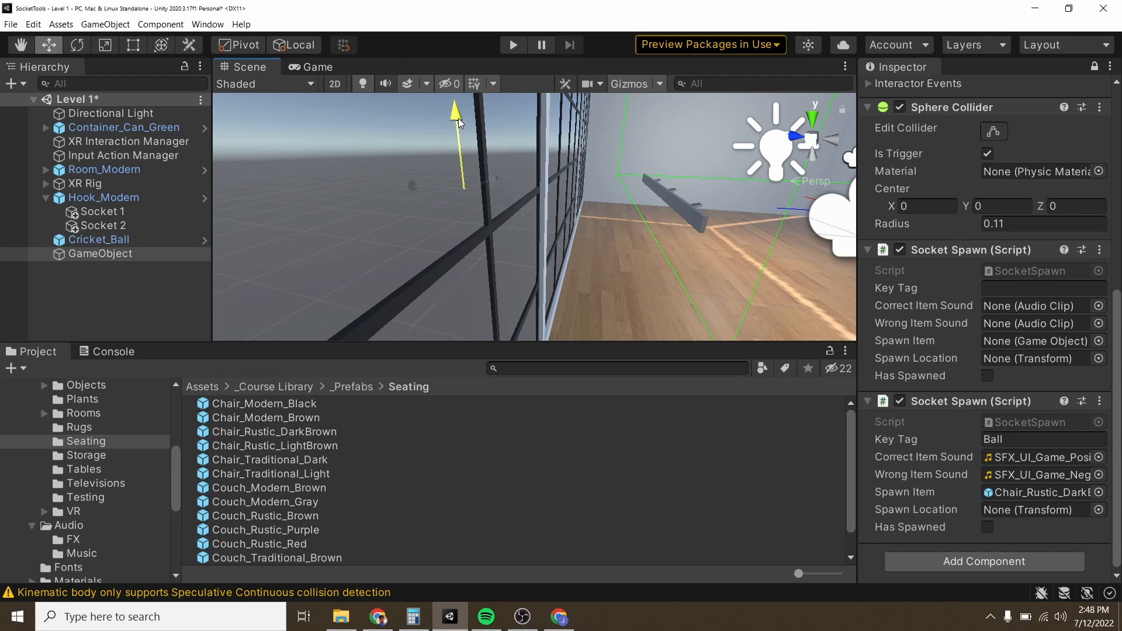
# Step: Check the empty object's placement from the front, run the Level 1 scene to examine the player's view, and stop it
pyautogui.keyDown('alt'); pyautogui.moveTo(647, 226); pyautogui.dragTo(316, 194); pyautogui.keyUp('alt')
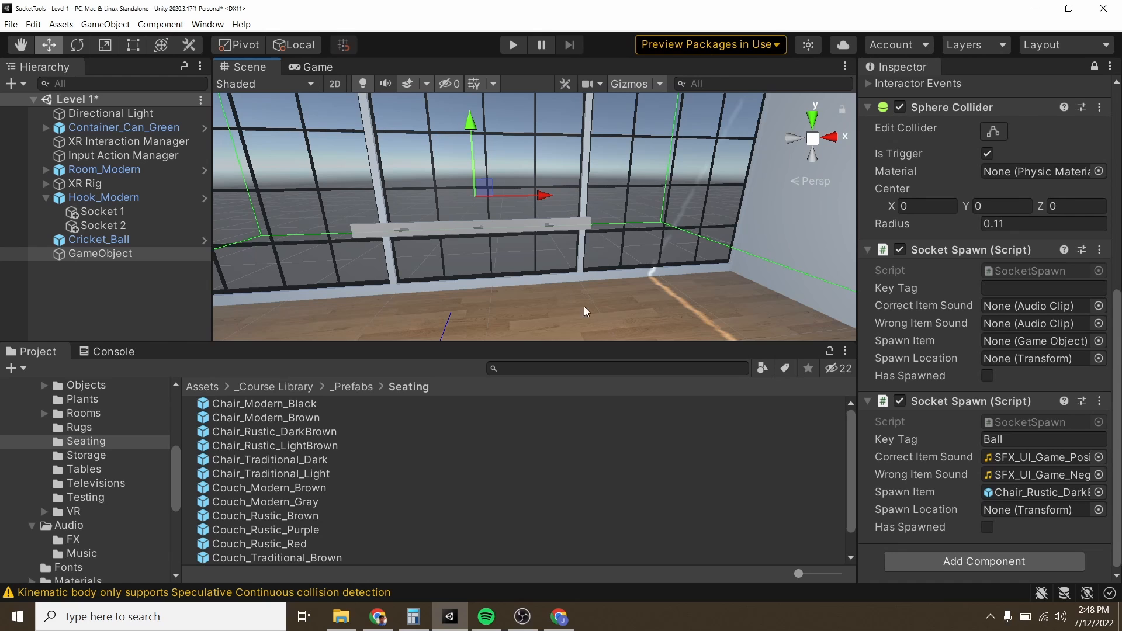
pyautogui.press('f')
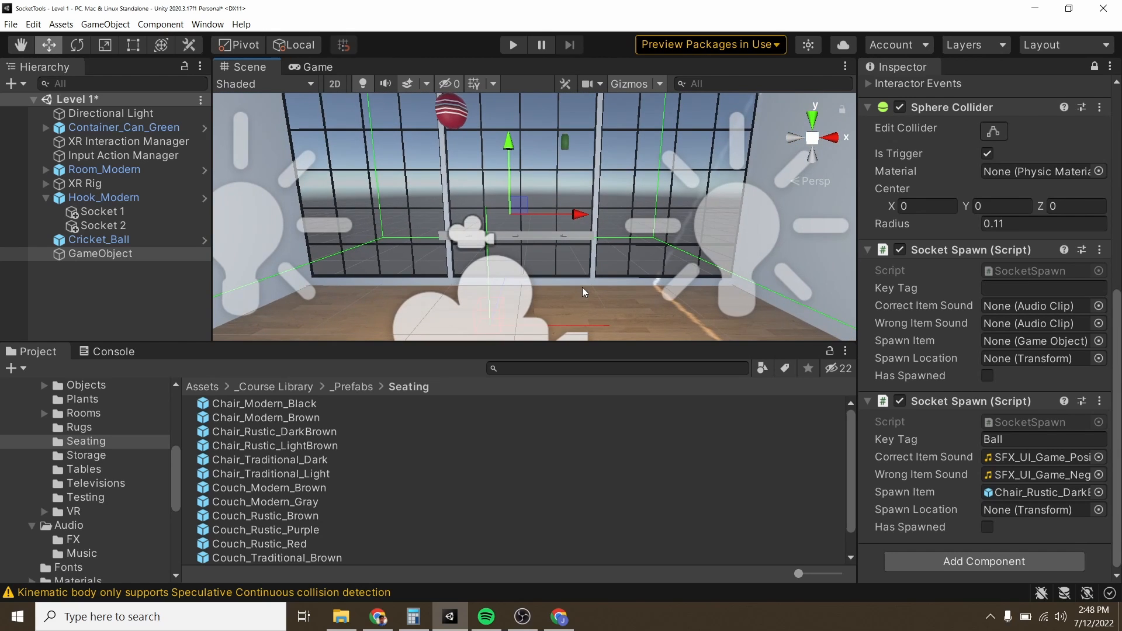
pyautogui.click(514, 45)
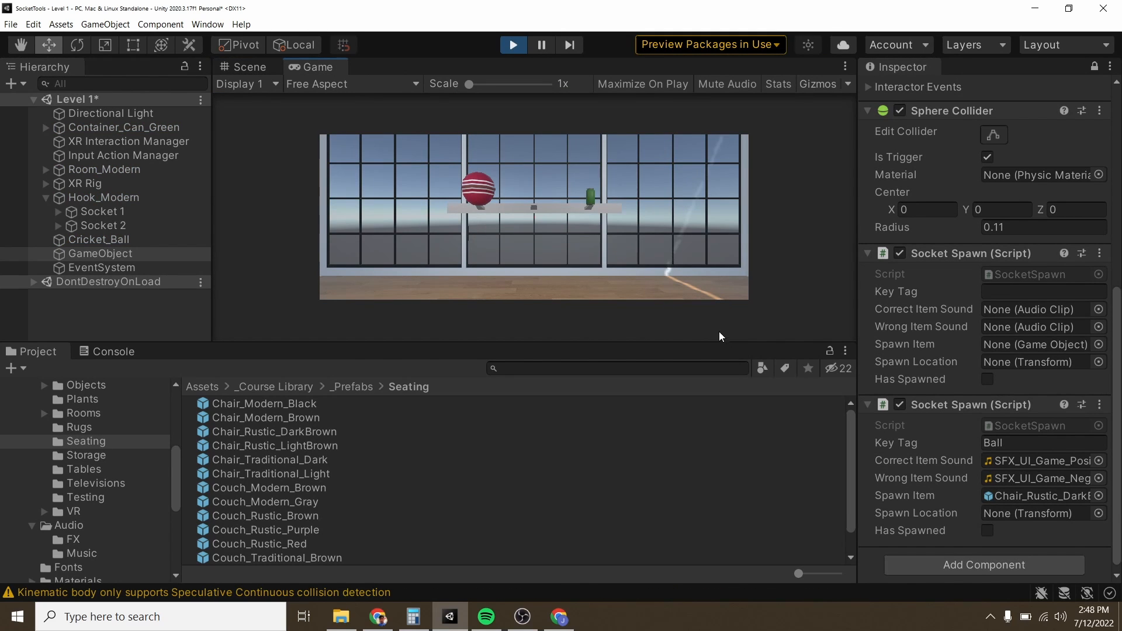
pyautogui.click(517, 44)
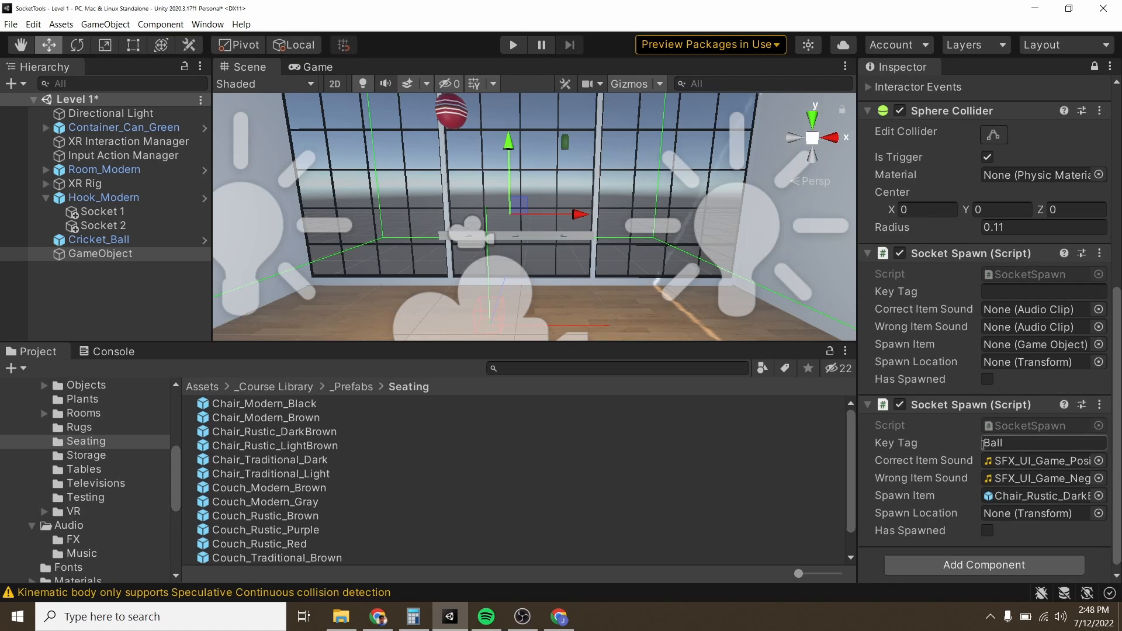
# Step: Remove the duplicate Socket Spawn component with the empty Key Tag from Socket 1
pyautogui.scroll(-1, 965, 438)
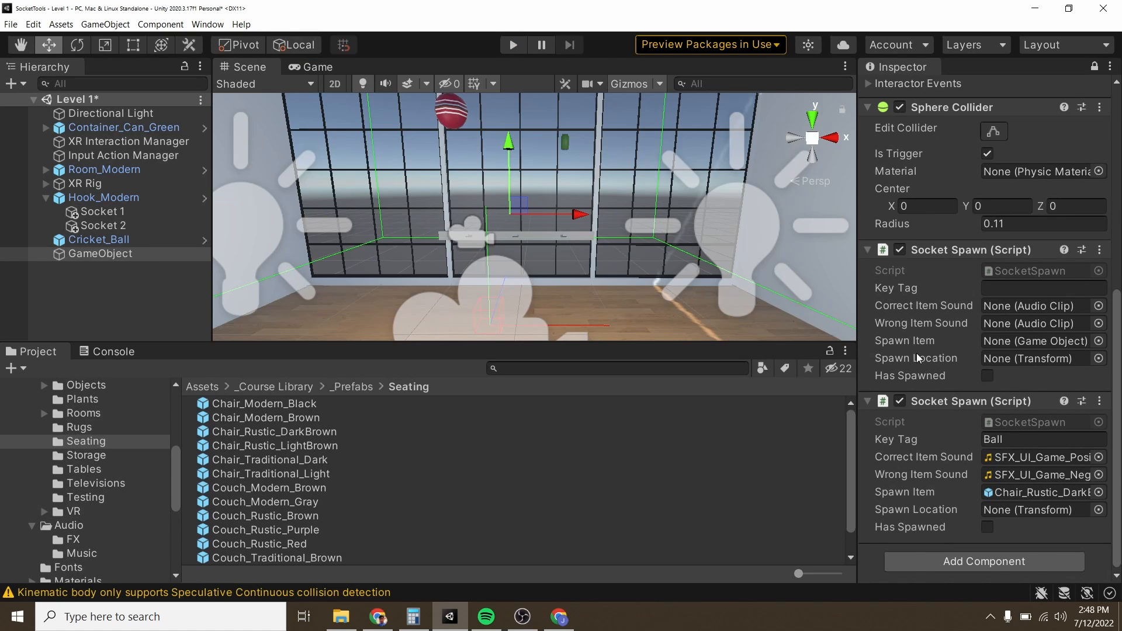
pyautogui.click(1101, 250)
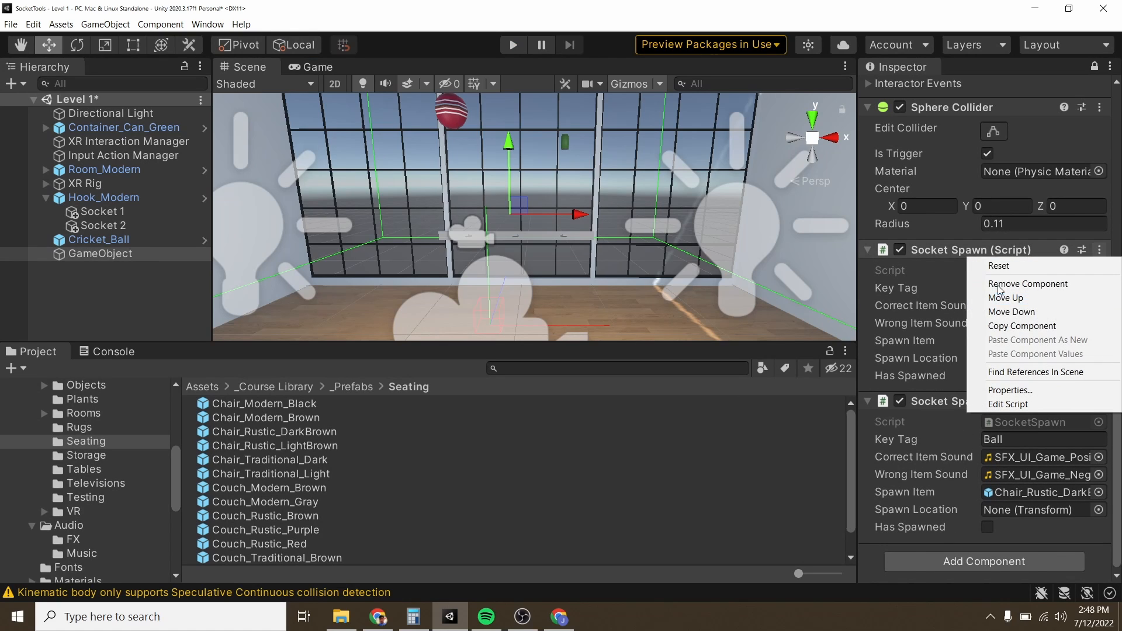
pyautogui.click(1027, 283)
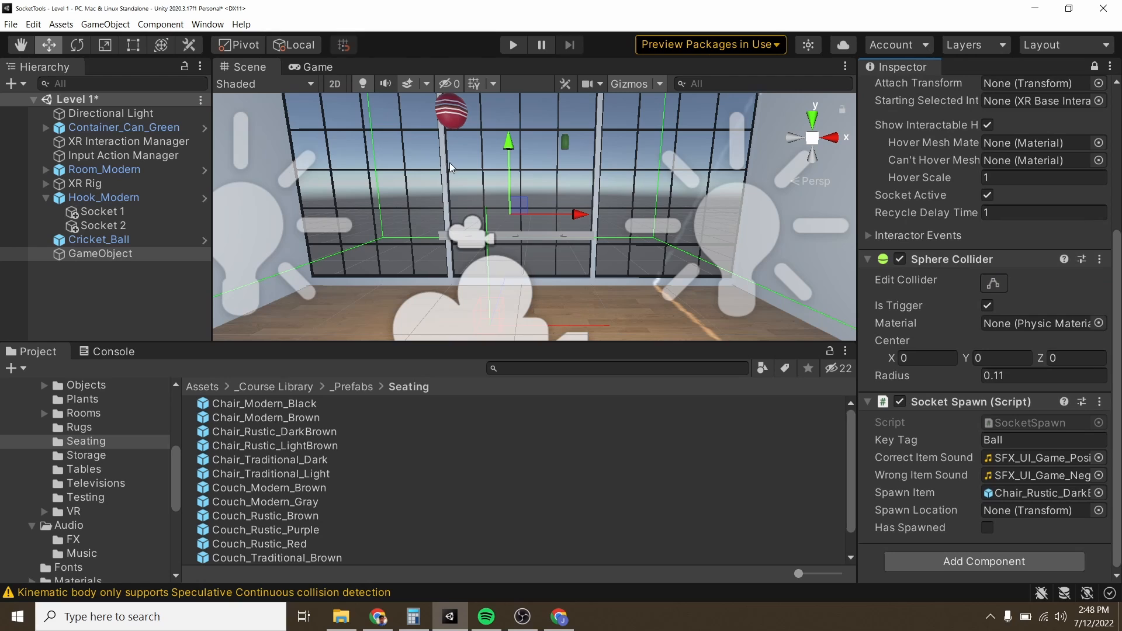
# Step: Rename the empty game object SpawnLocation and assign it as the Spawn Location of Socket 1's Socket Spawn component
pyautogui.rightClick(96, 263)
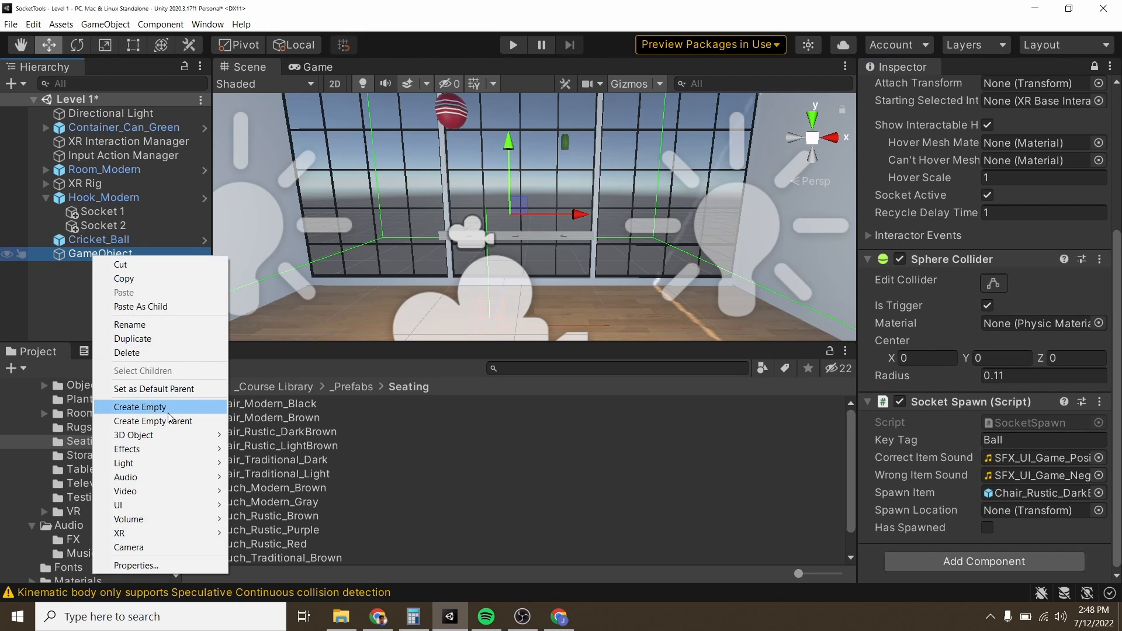
pyautogui.click(131, 325)
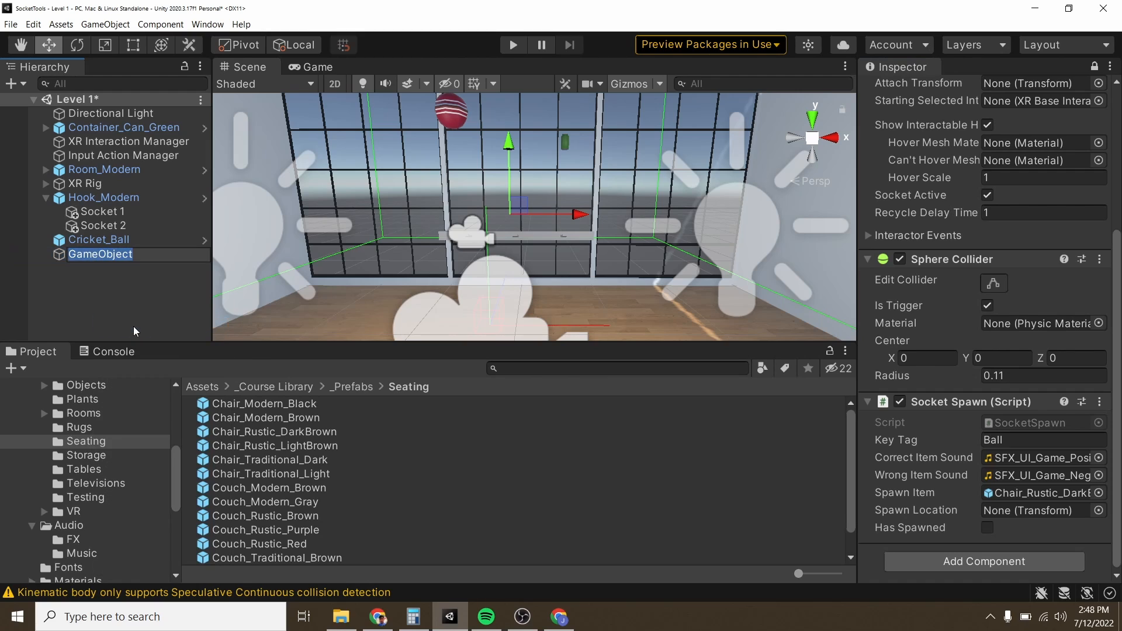
pyautogui.write('SpawnLocation')
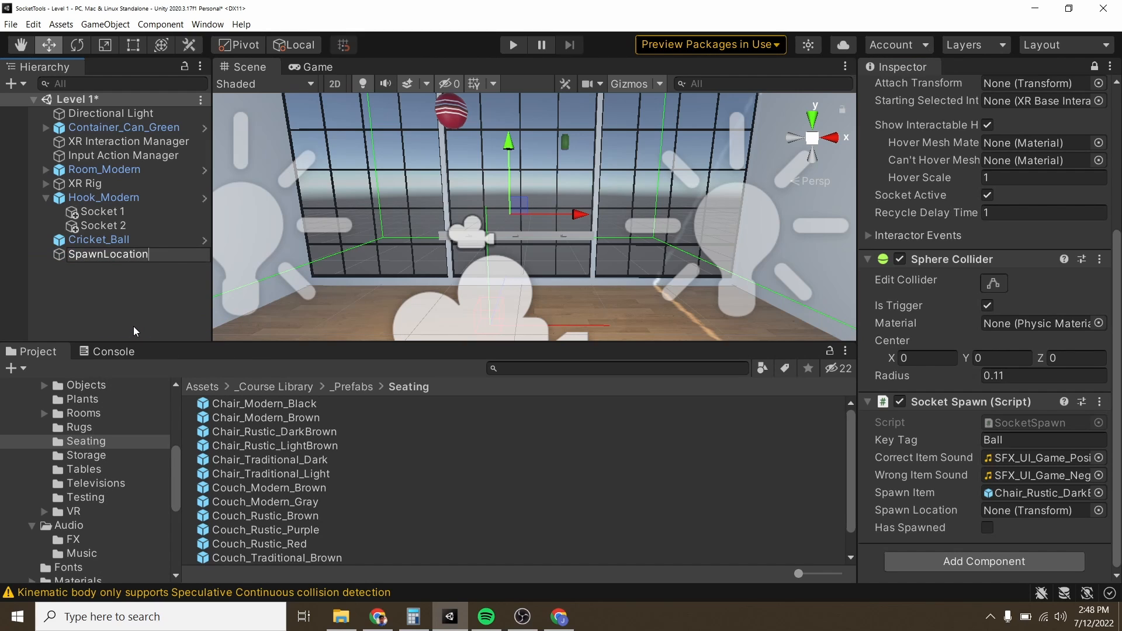
pyautogui.press('Return')
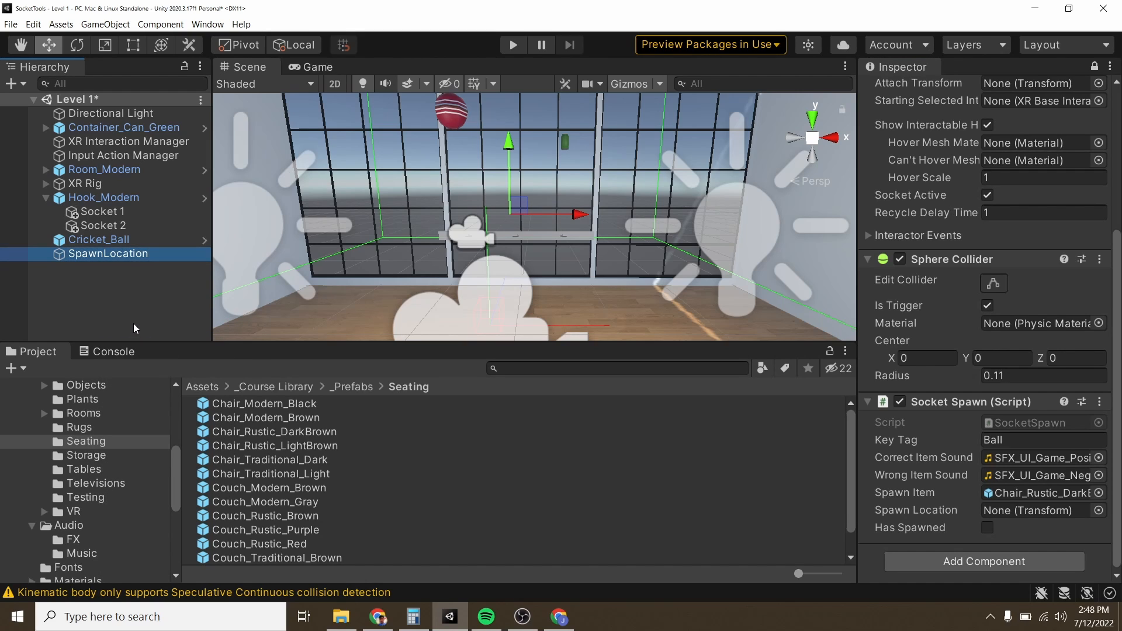
pyautogui.click(973, 384)
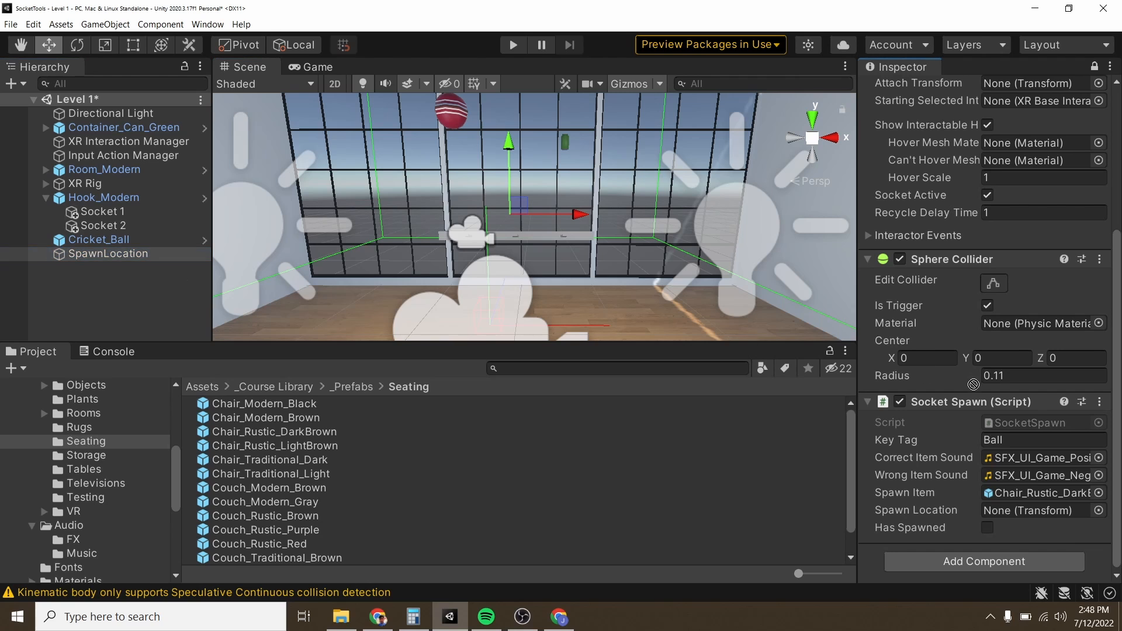
pyautogui.moveTo(973, 384); pyautogui.dragTo(1017, 515)
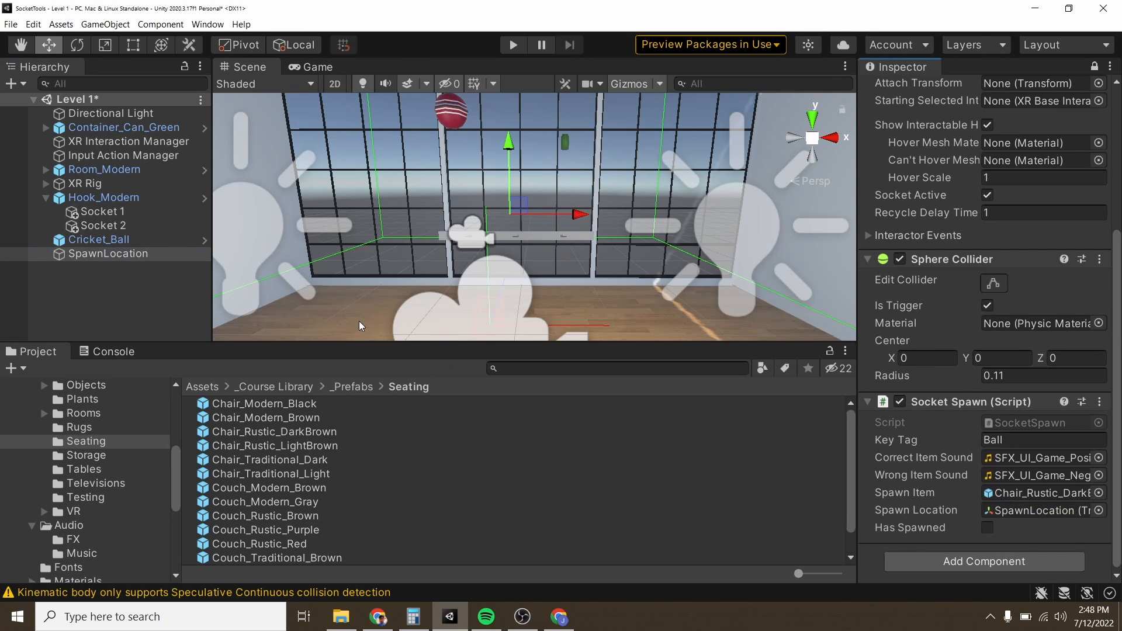
# Step: Add an empty entry to the Select Entered event in the Interactor Events of Socket 1's XR Socket Interactor
pyautogui.moveTo(463, 220); pyautogui.dragTo(495, 221, button='right')
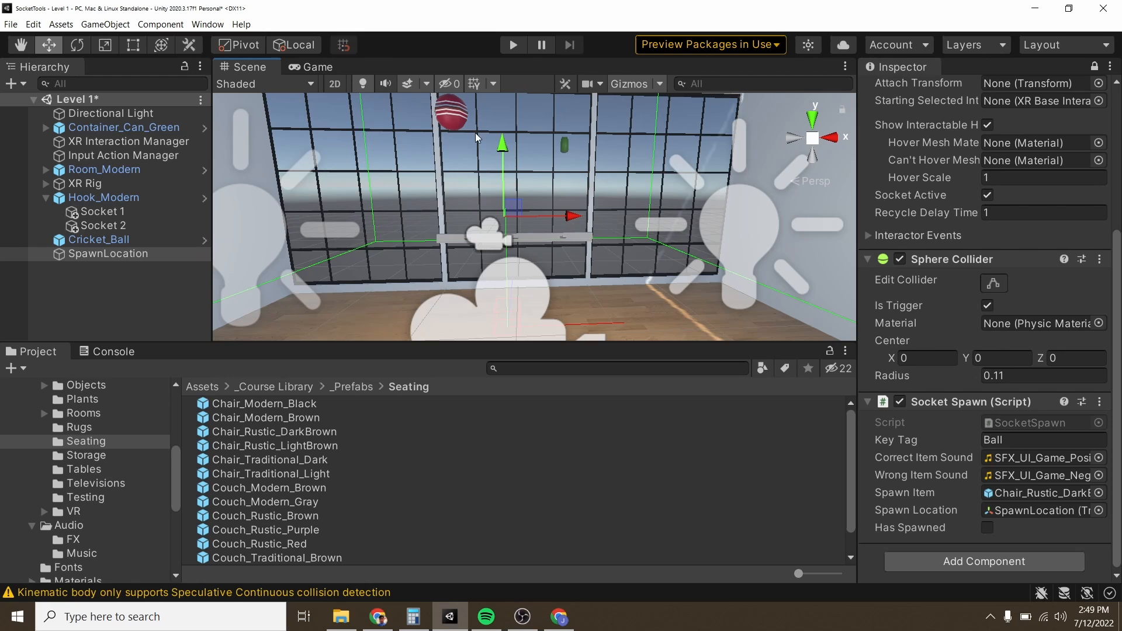
pyautogui.scroll(5, 958, 438)
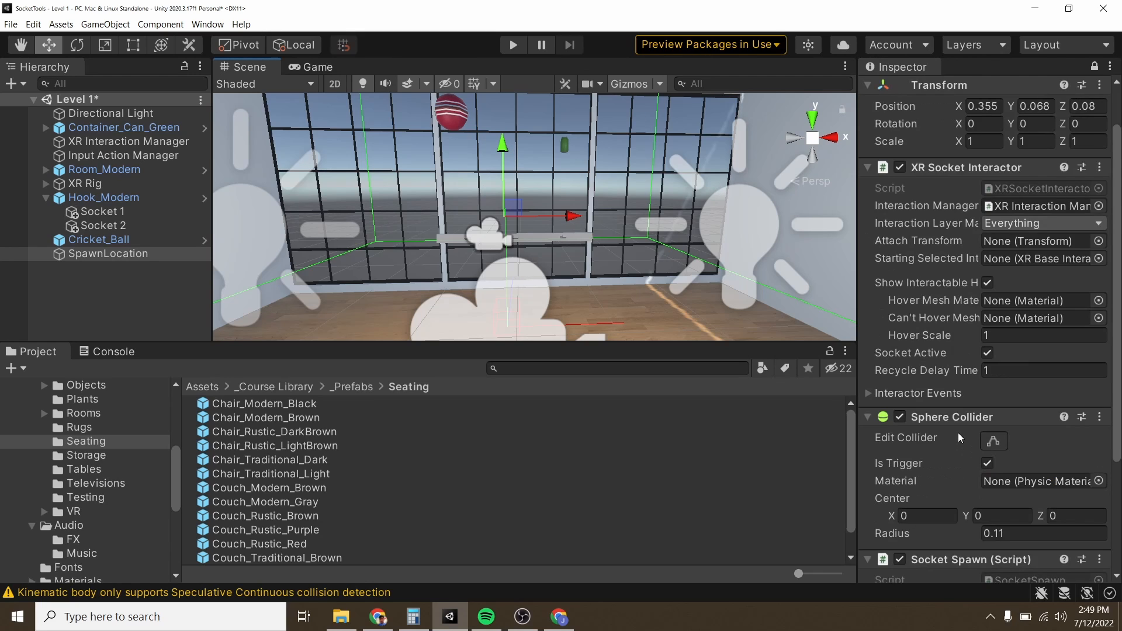
pyautogui.scroll(2, 958, 438)
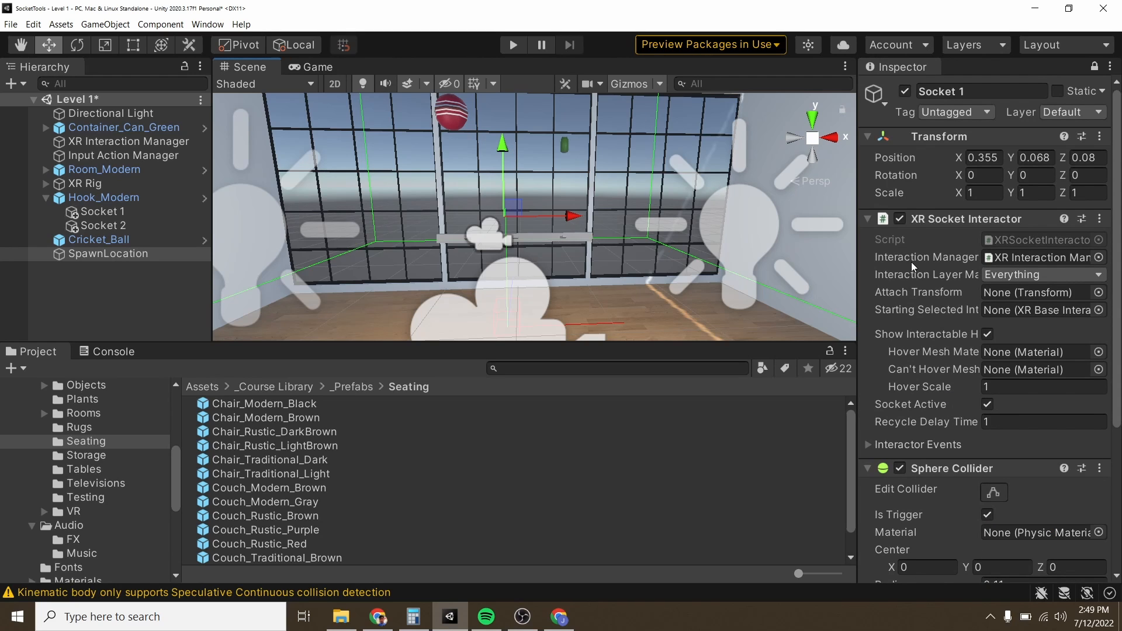
pyautogui.click(870, 445)
pyautogui.scroll(-10, 963, 404)
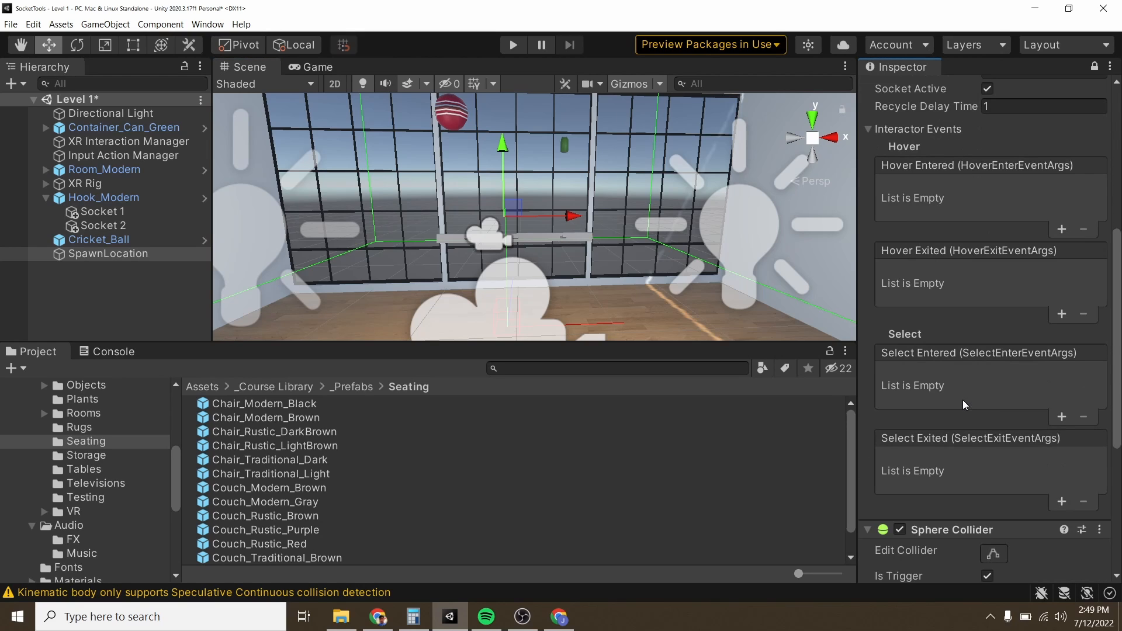
pyautogui.click(1062, 417)
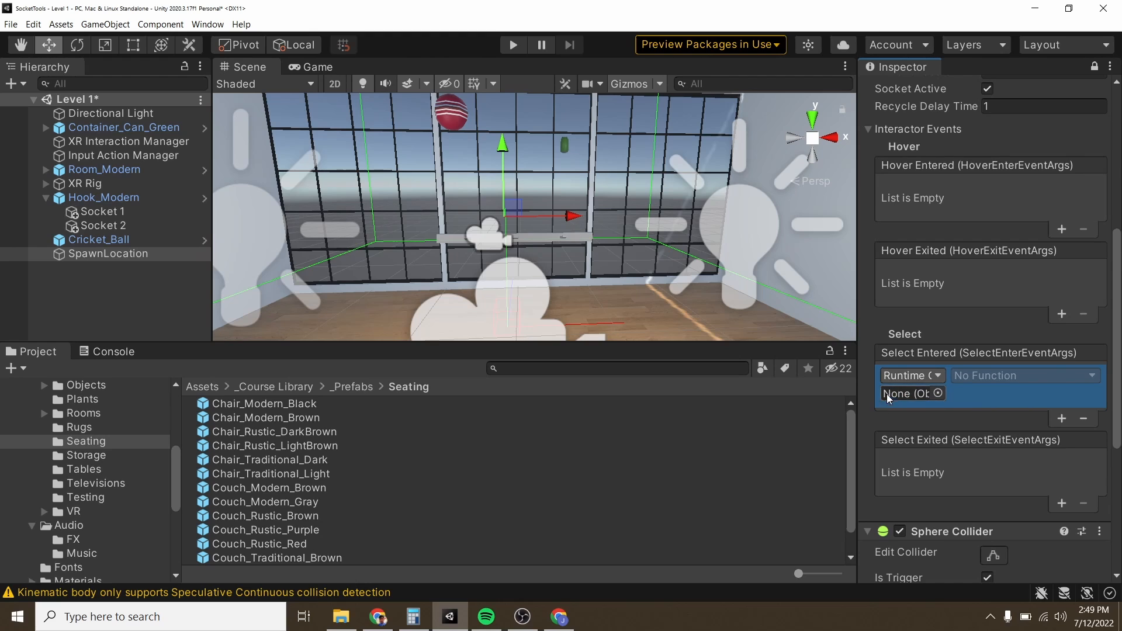
# Step: Assign Socket 1 as the target of the Select Entered entry and set its function to SocketSpawn.CheckSocket()
pyautogui.click(99, 214)
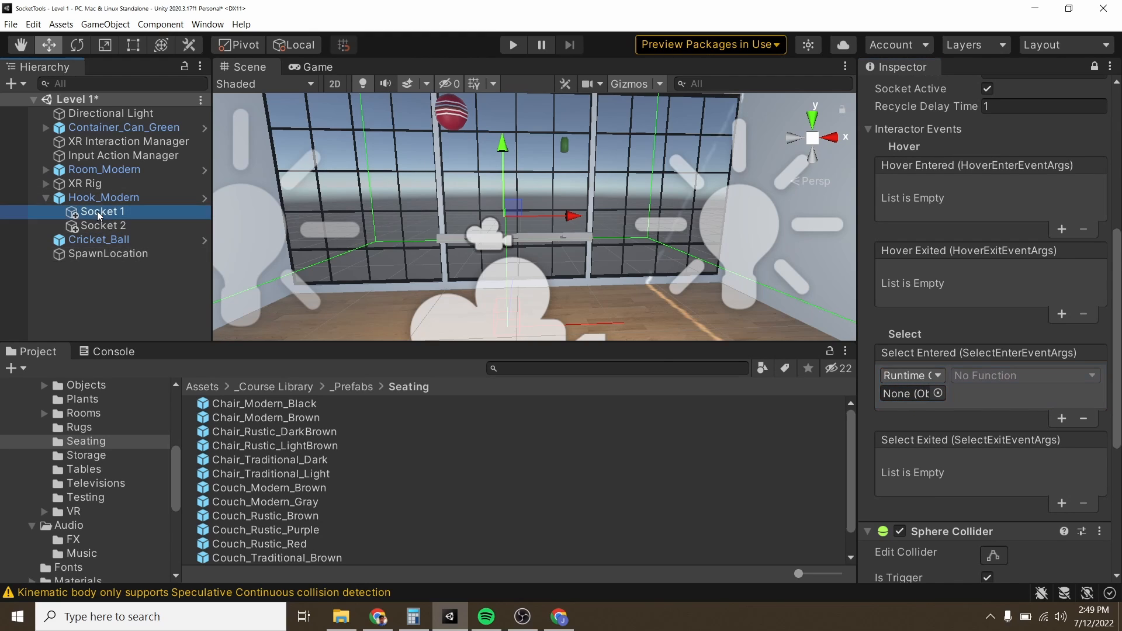
pyautogui.moveTo(98, 216); pyautogui.dragTo(915, 393)
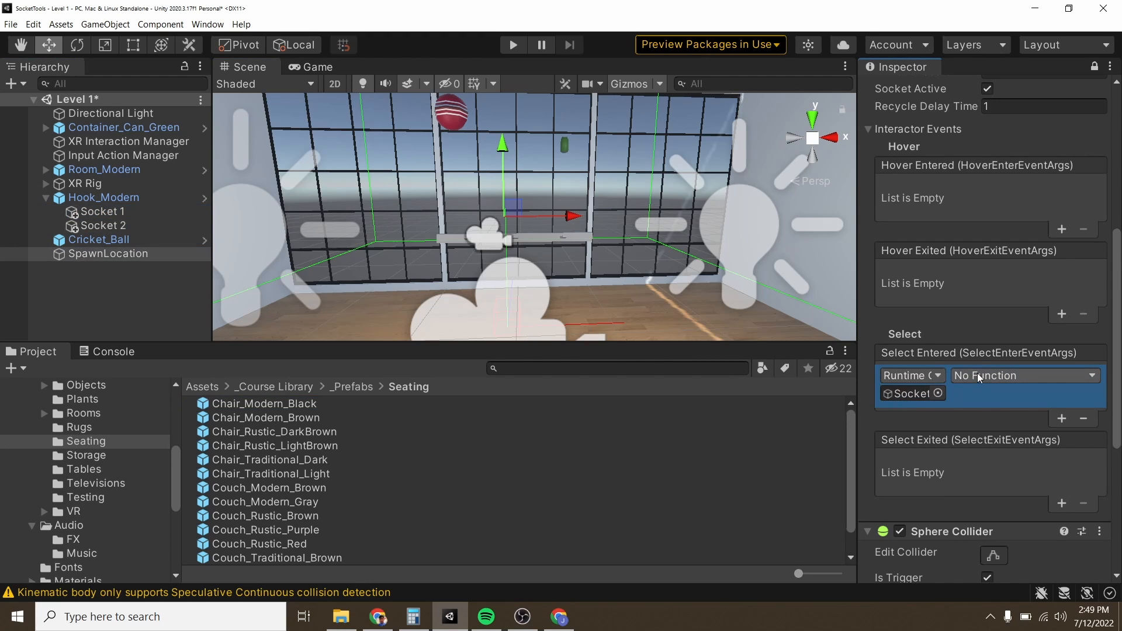
pyautogui.click(980, 378)
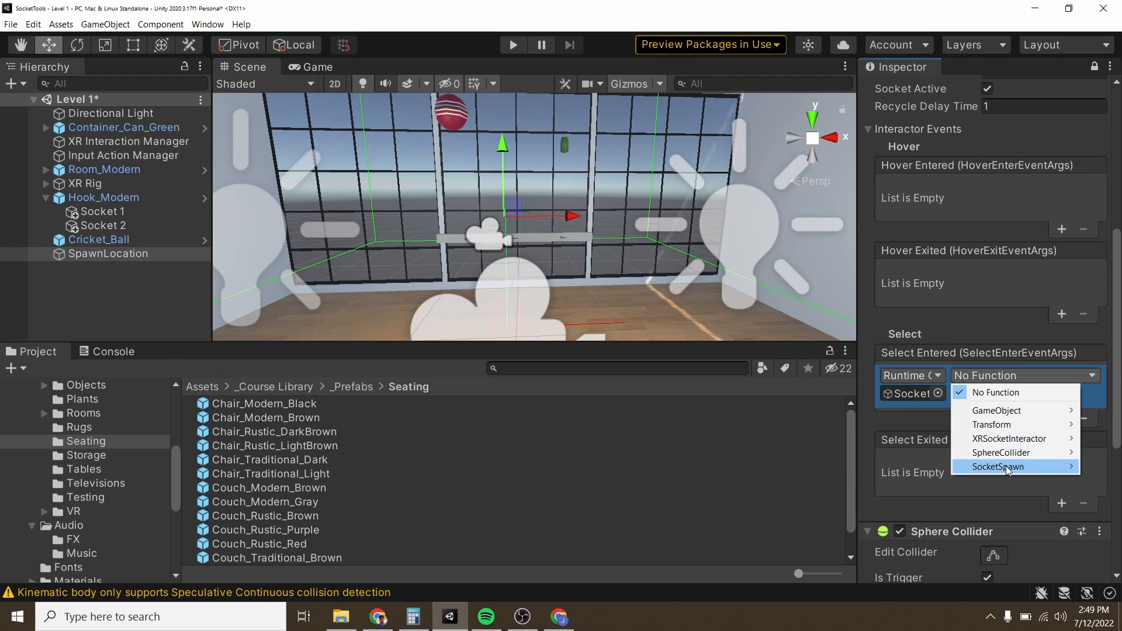
pyautogui.moveTo(1009, 471)
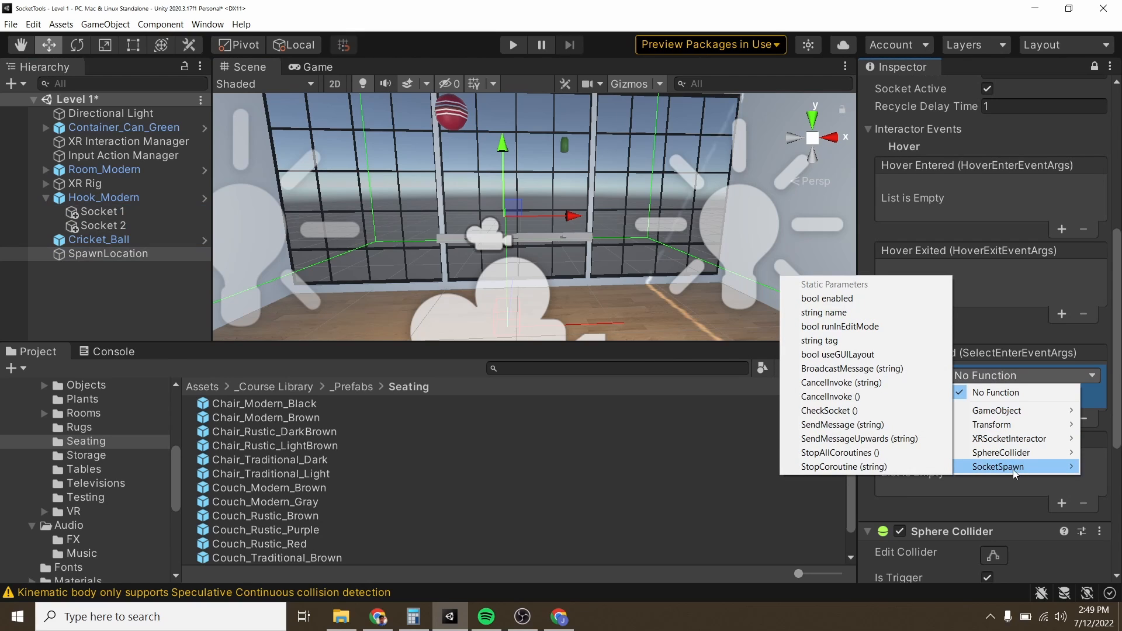
pyautogui.click(848, 411)
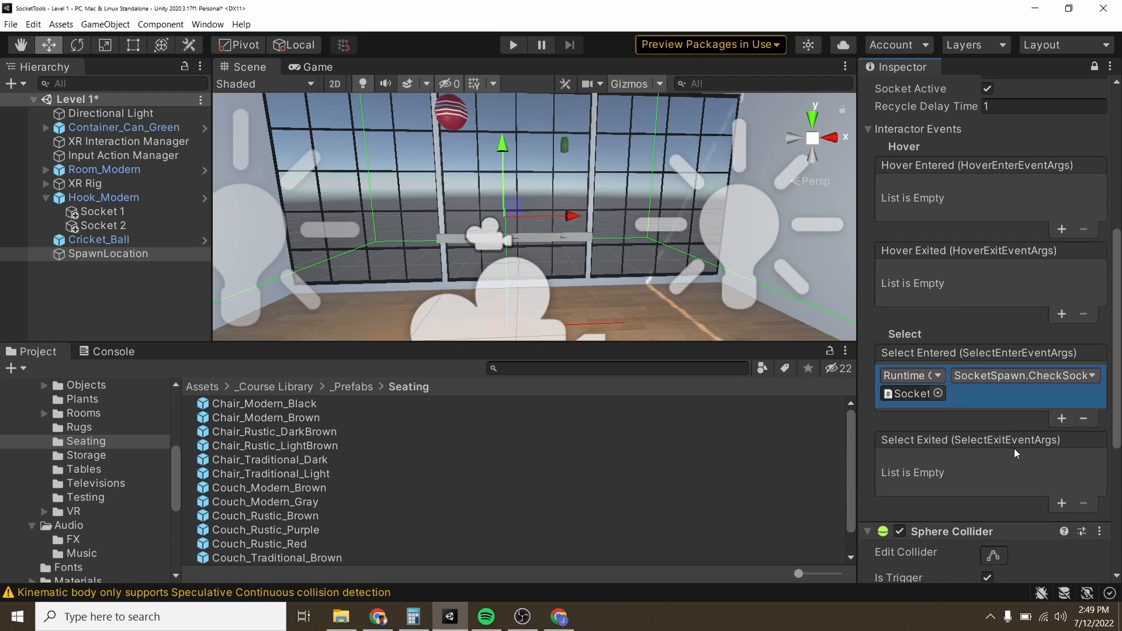
# Step: Run the Level 1 scene to check how Socket 1 responds to the ball, and stop it
pyautogui.click(512, 47)
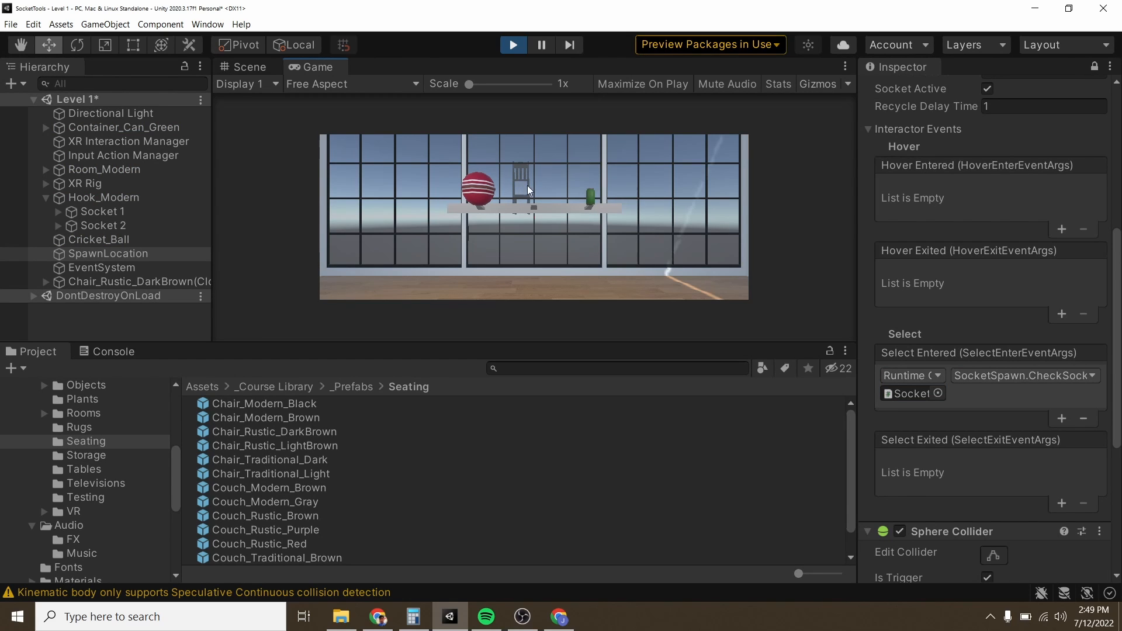
pyautogui.click(512, 46)
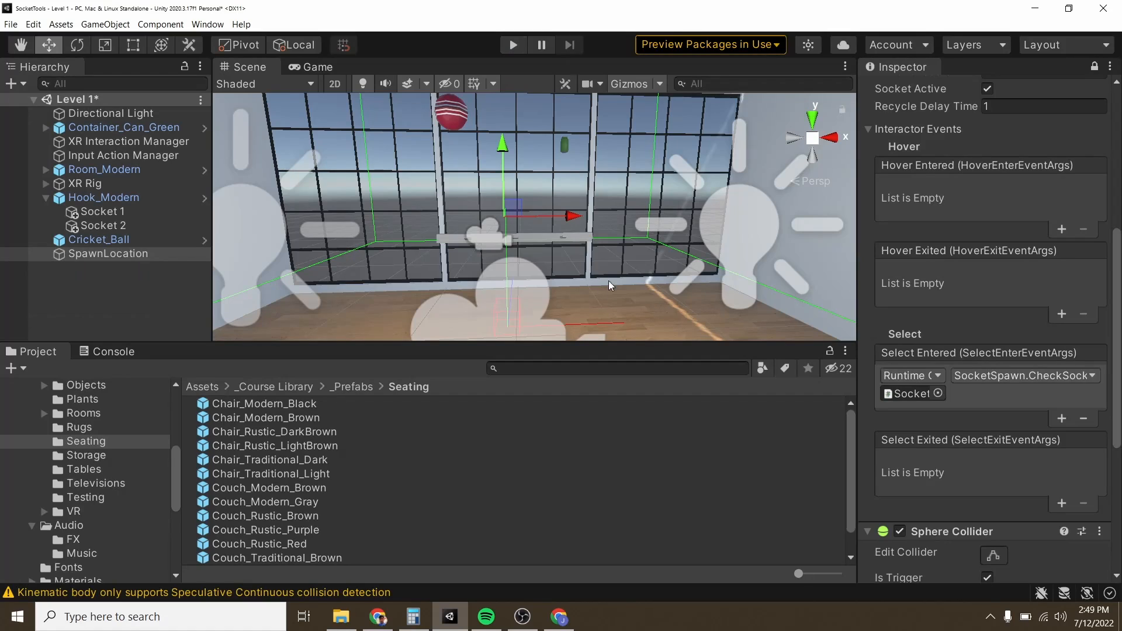
# Step: Set the Key Tag of Socket 1's Socket Spawn component to Can and run the scene to test the wrong-item response
pyautogui.scroll(-5, 972, 423)
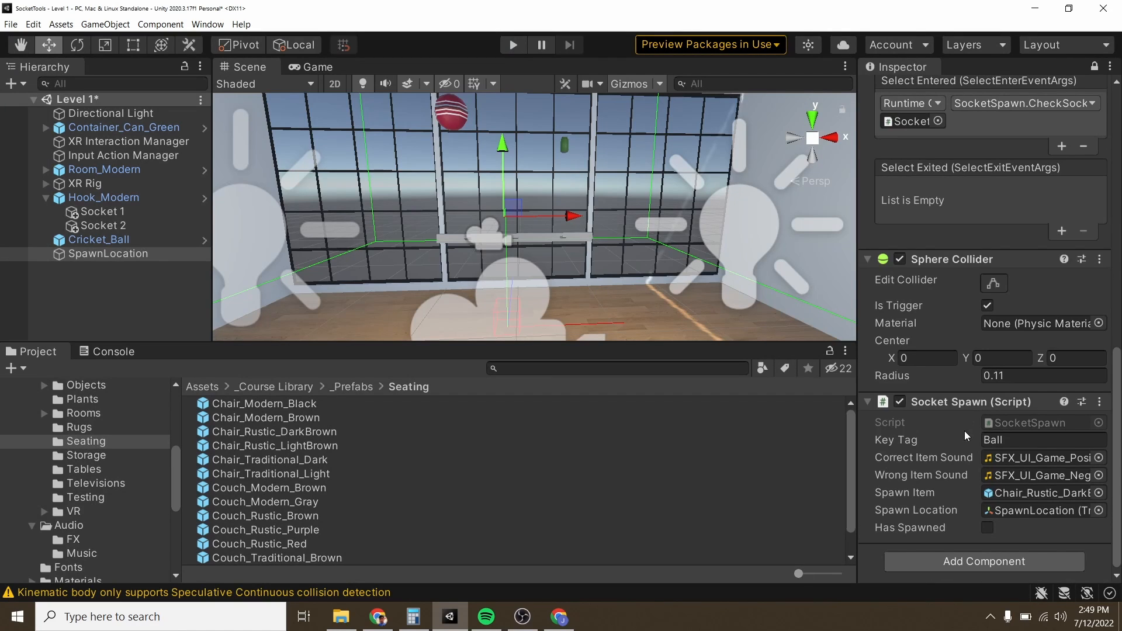
pyautogui.click(1046, 440)
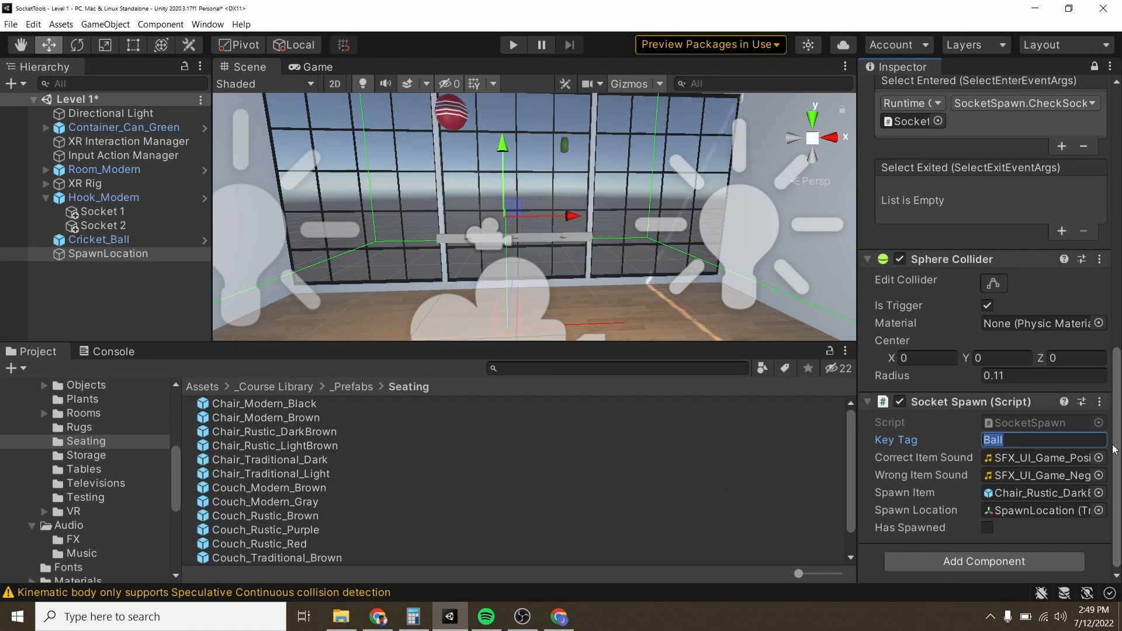
pyautogui.press('BackSpace')
pyautogui.write('Can')
pyautogui.click(513, 45)
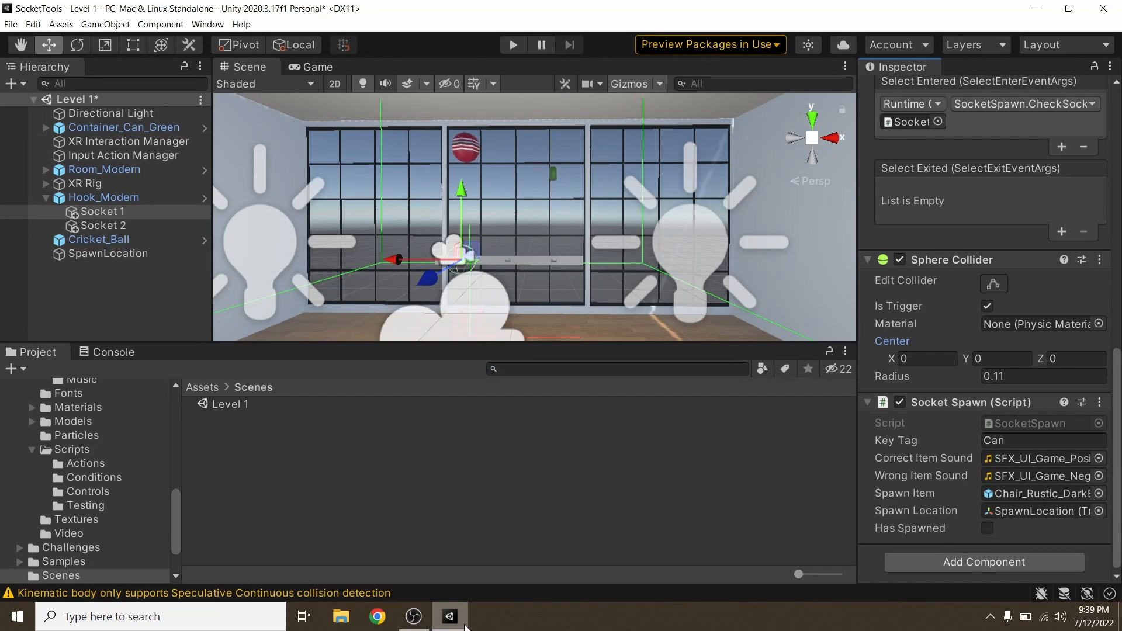
pyautogui.moveTo(453, 616)
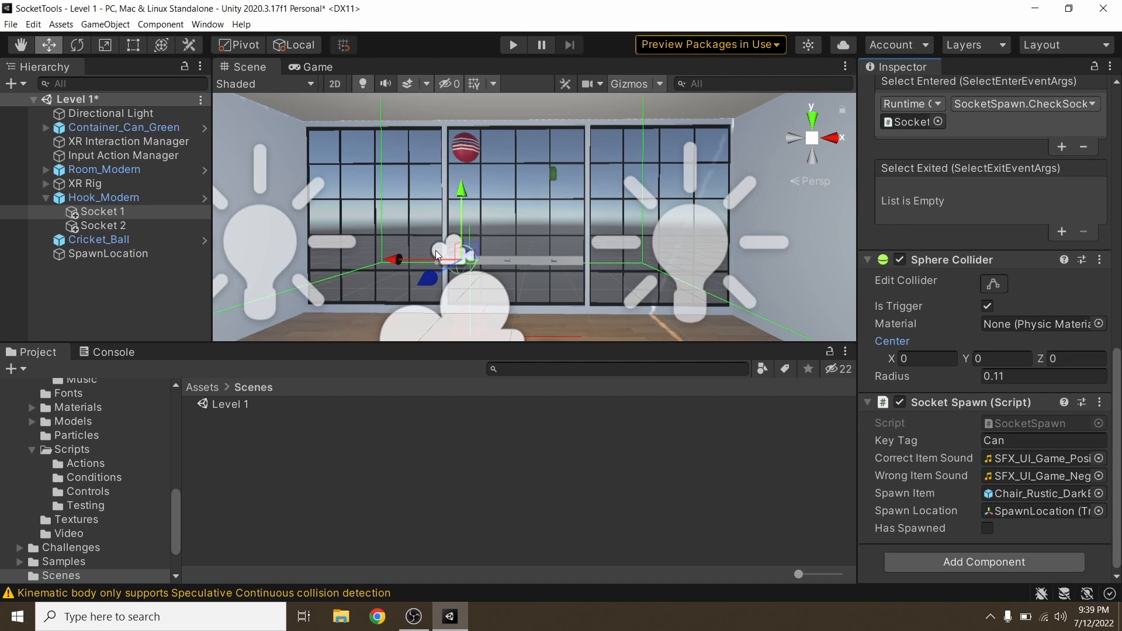
# Step: Move Cricket_Ball sideways away from Socket 1 to in front of the left window section, then run the scene briefly and stop it
pyautogui.click(473, 150)
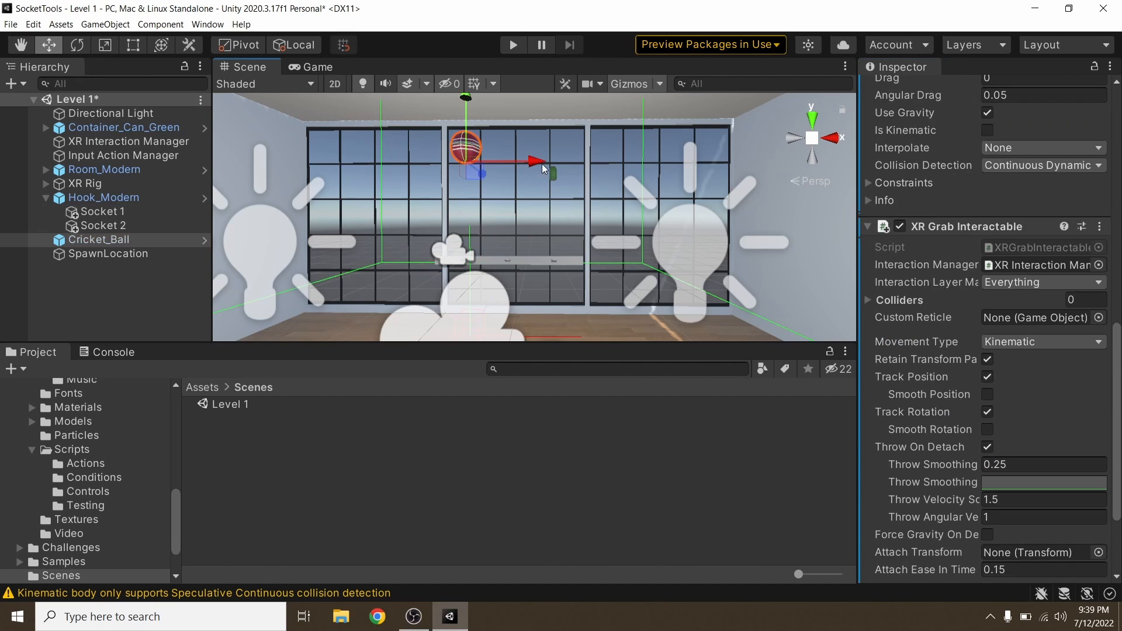
pyautogui.moveTo(542, 169); pyautogui.dragTo(472, 169)
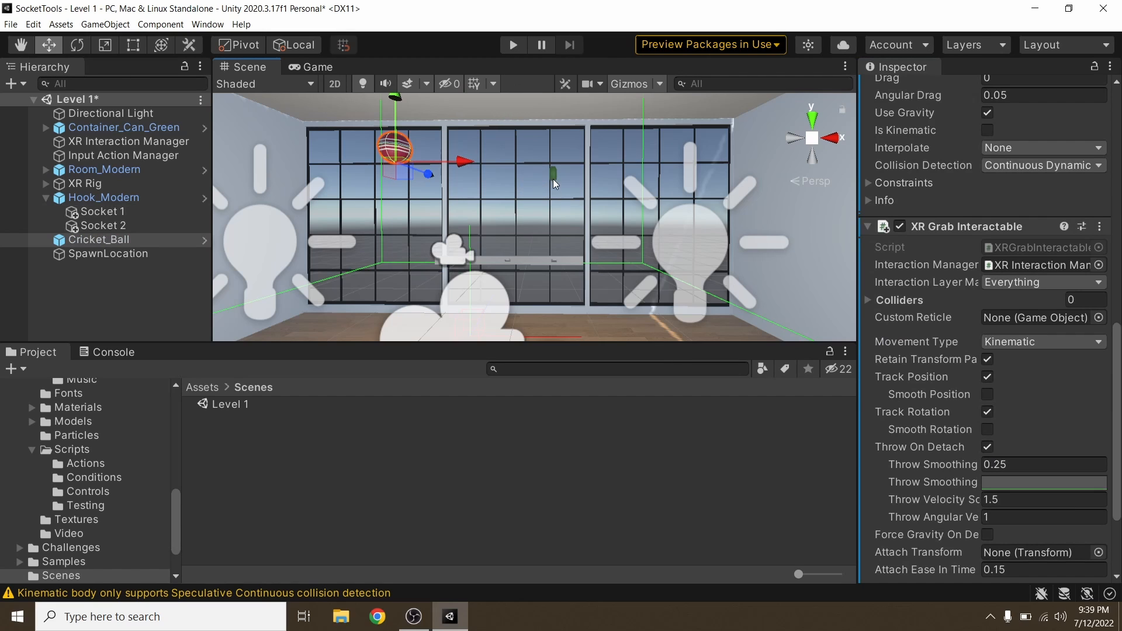
pyautogui.click(512, 45)
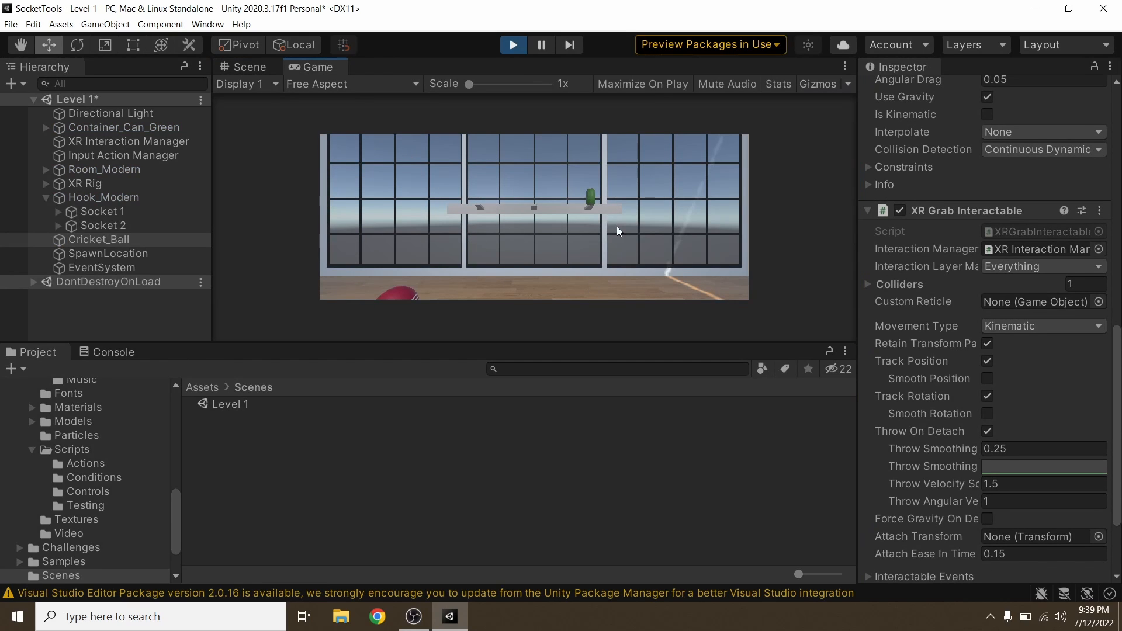
pyautogui.click(513, 45)
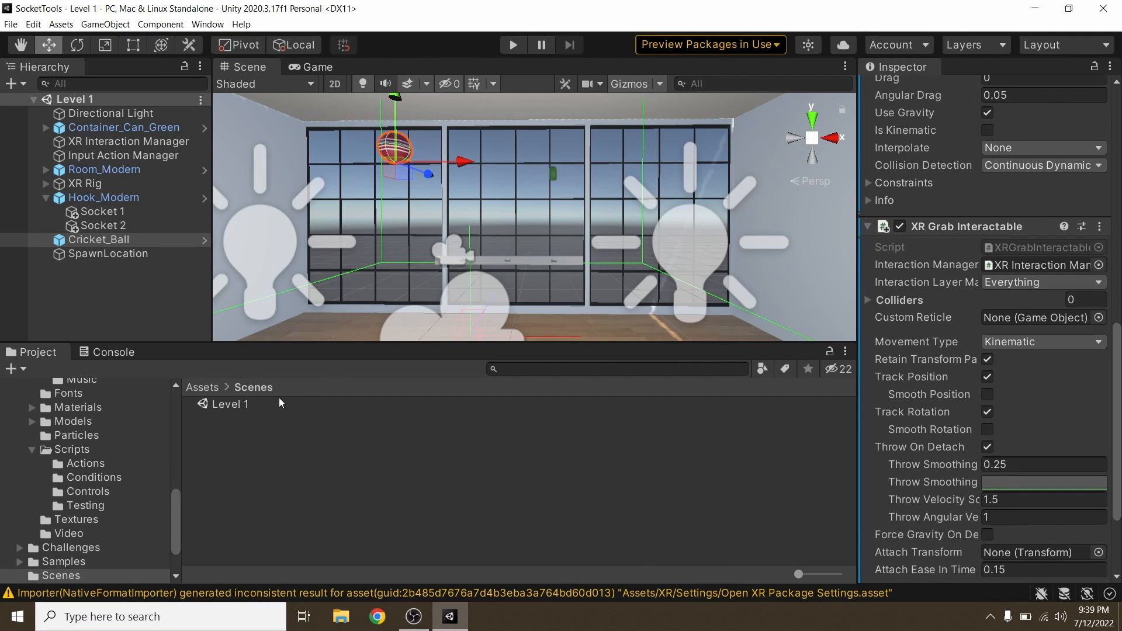
# Step: Duplicate the Level 1 scene asset as Level 2 and open the Level 2 scene
pyautogui.click(229, 404)
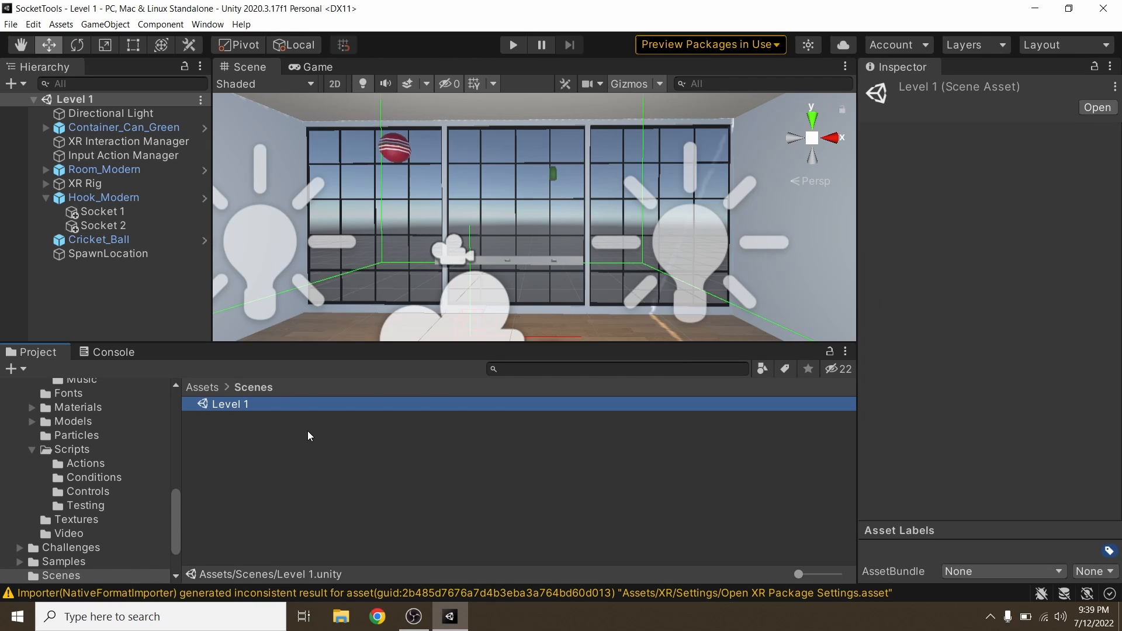
pyautogui.hotkey('ctrl', 'd')
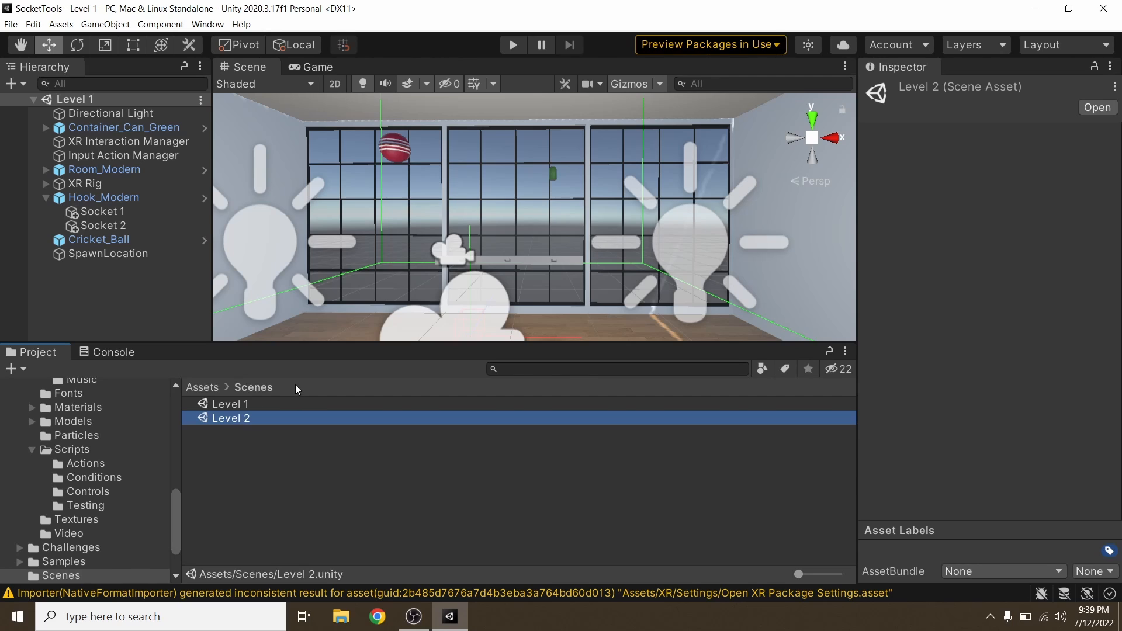
pyautogui.doubleClick(246, 419)
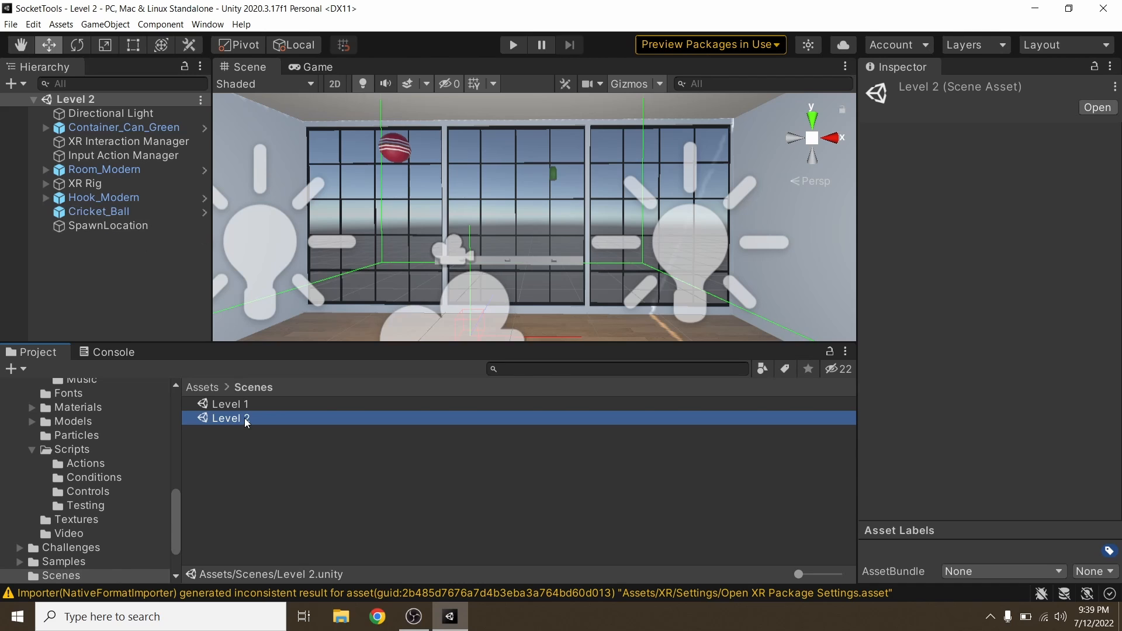
# Step: Delete the Room_Modern object from the Level 2 scene
pyautogui.keyDown('alt'); pyautogui.moveTo(363, 247); pyautogui.dragTo(346, 248); pyautogui.keyUp('alt')
pyautogui.moveTo(347, 247); pyautogui.dragTo(272, 242, button='right')
pyautogui.press('s')
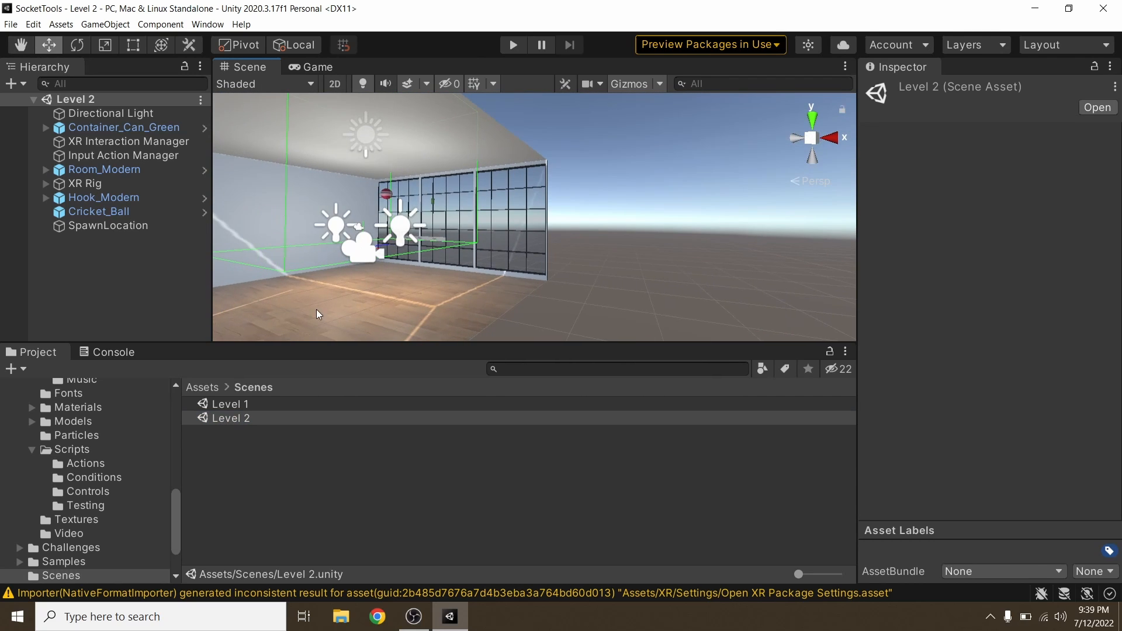
pyautogui.moveTo(316, 310); pyautogui.dragTo(331, 279, button='right')
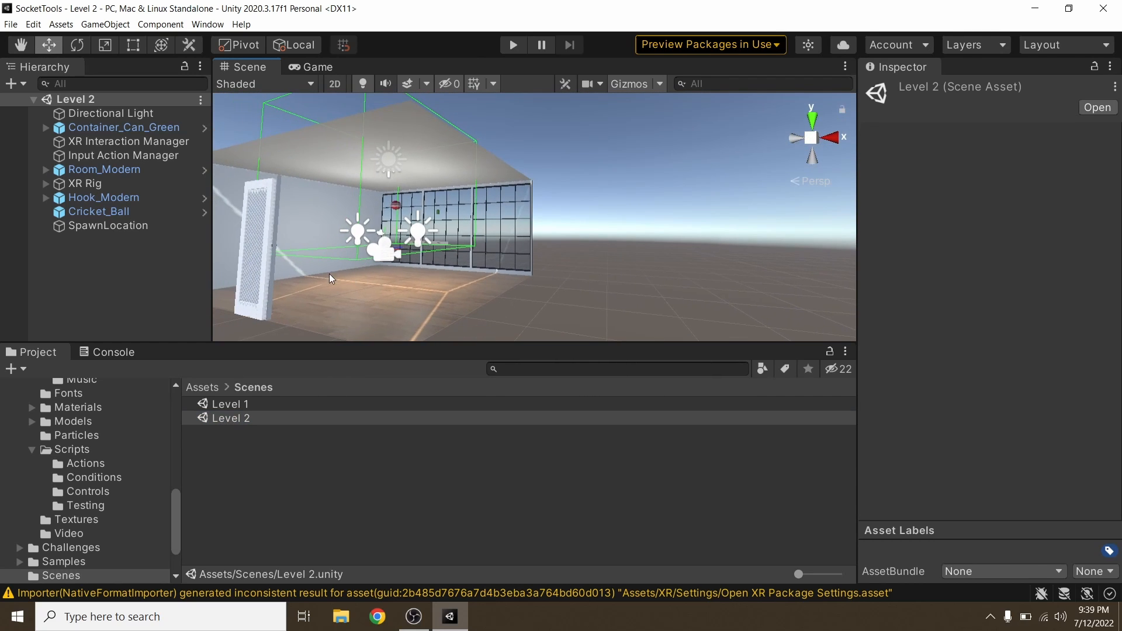
pyautogui.click(111, 170)
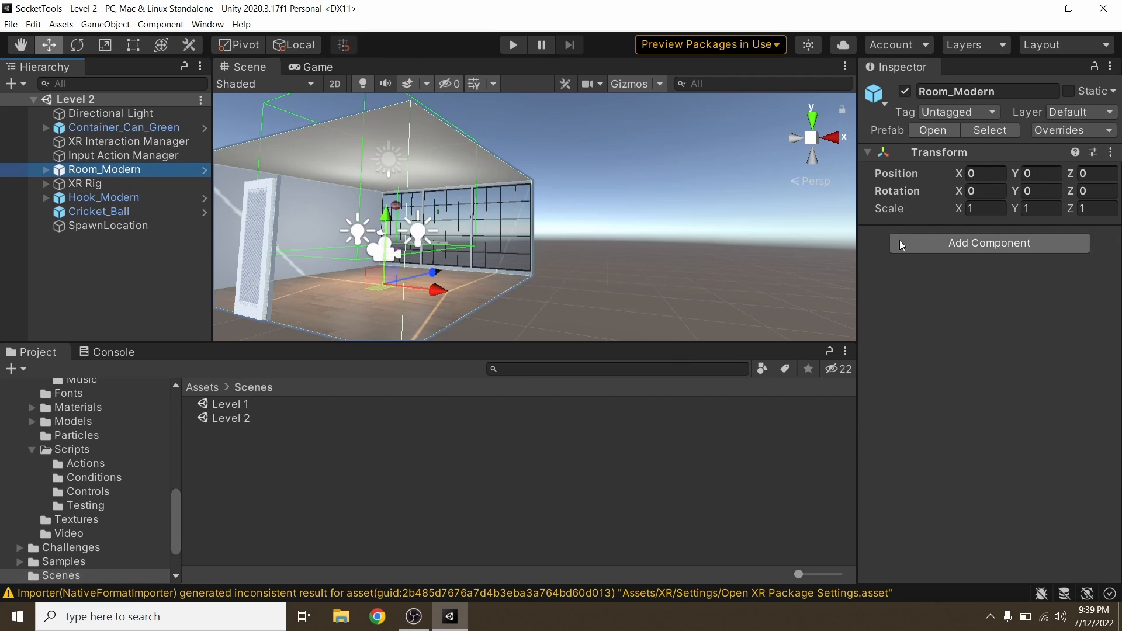
pyautogui.rightClick(141, 170)
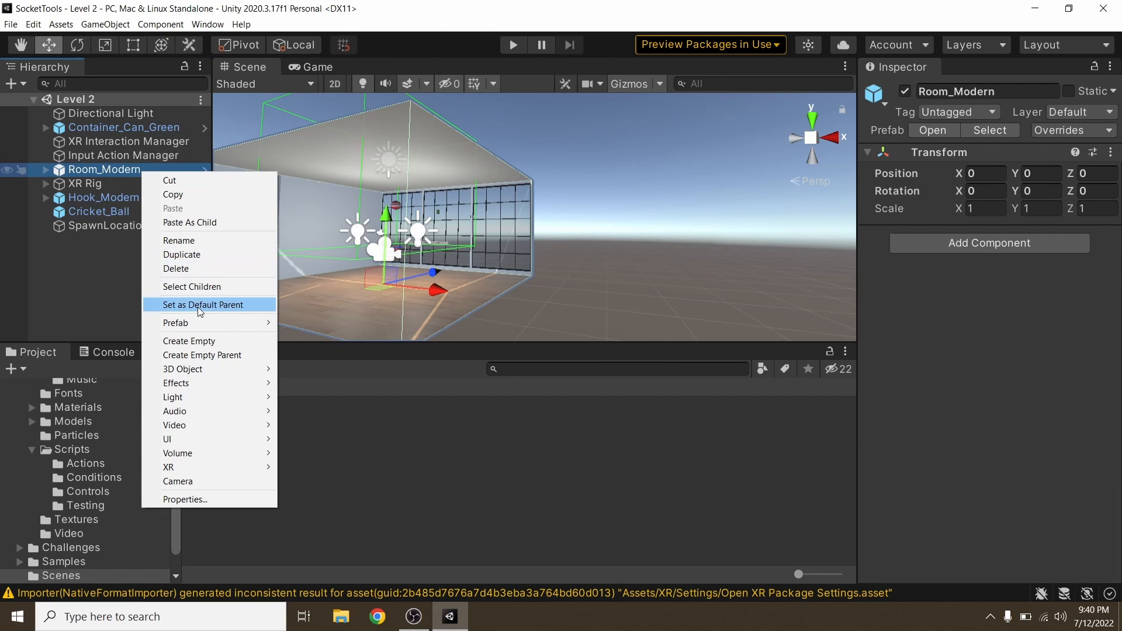
pyautogui.click(182, 268)
# Step: Add the Room_Rustic prefab from the course library's Rooms folder to the Level 2 scene and save the scene
pyautogui.keyDown('alt'); pyautogui.moveTo(288, 230); pyautogui.dragTo(472, 289); pyautogui.keyUp('alt')
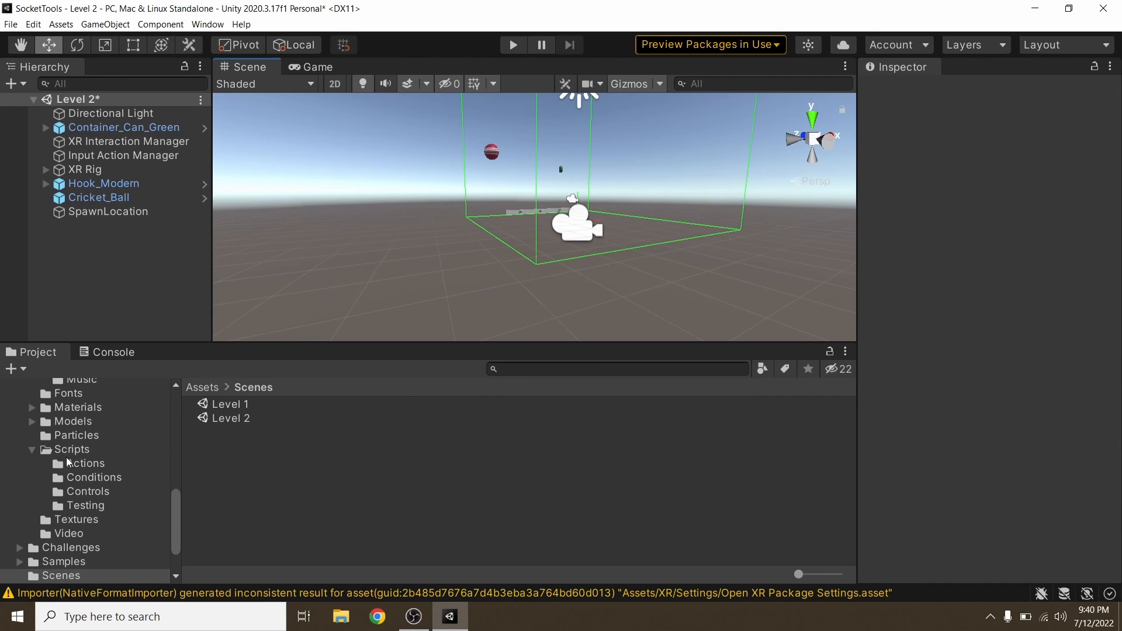
pyautogui.scroll(10, 66, 457)
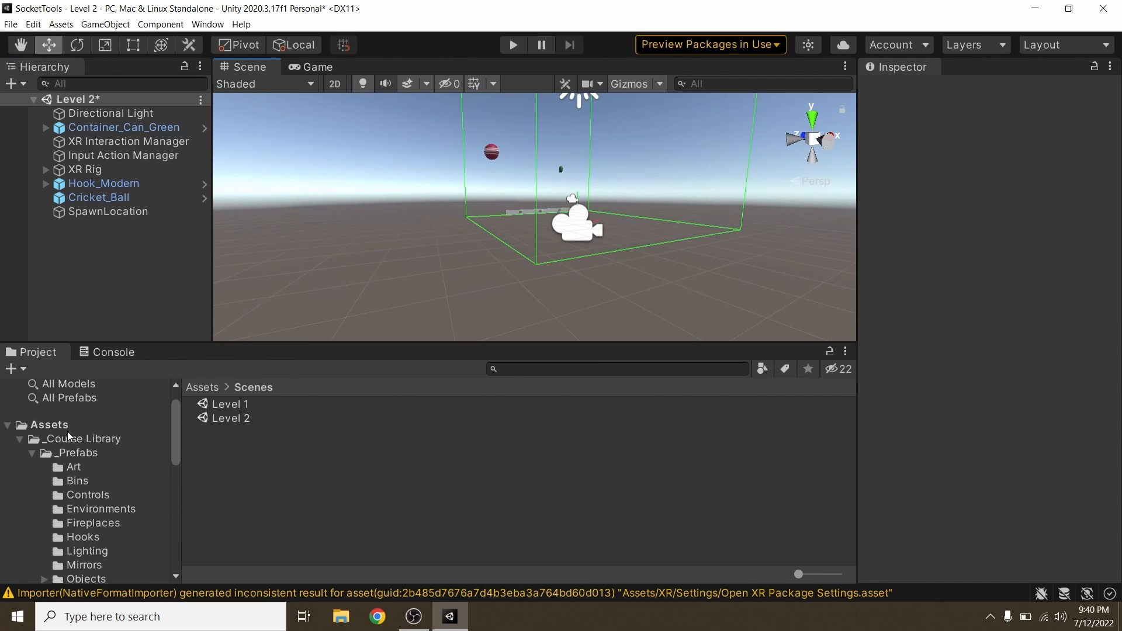
pyautogui.click(75, 439)
pyautogui.click(76, 452)
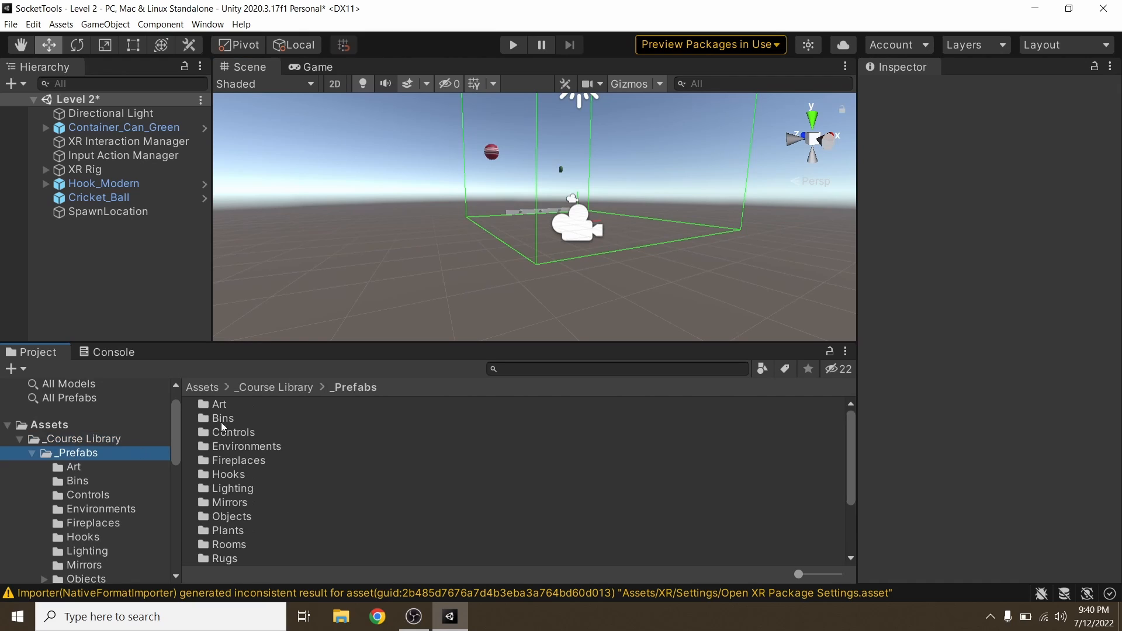
pyautogui.scroll(-3, 241, 438)
pyautogui.doubleClick(230, 493)
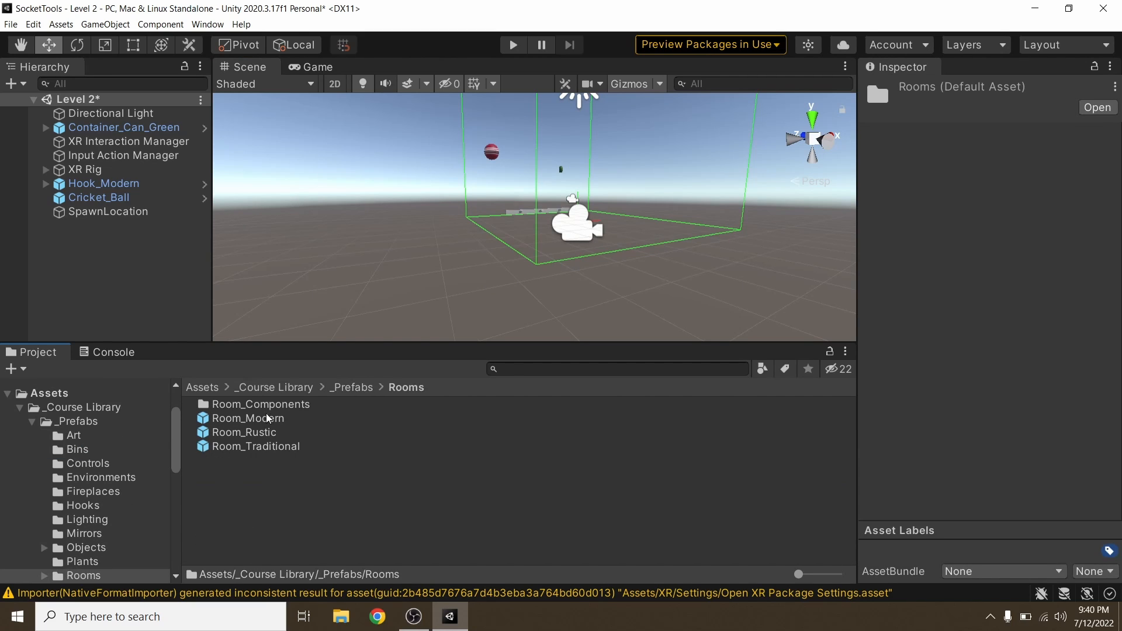
pyautogui.moveTo(257, 432); pyautogui.dragTo(93, 274)
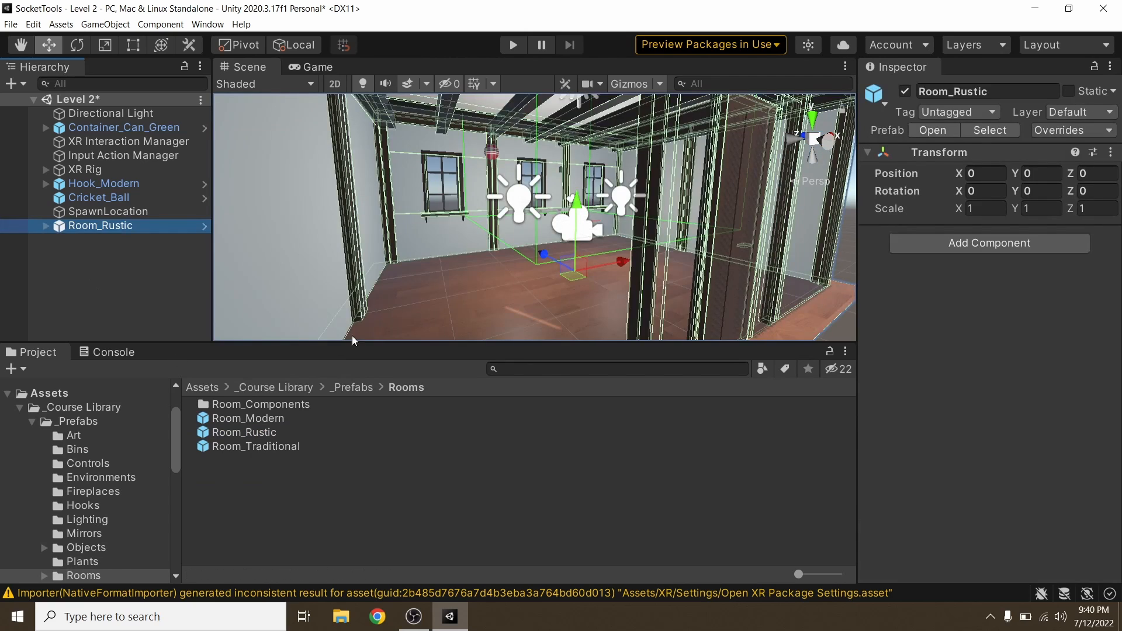
pyautogui.keyDown('alt'); pyautogui.moveTo(416, 281); pyautogui.dragTo(749, 247); pyautogui.keyUp('alt')
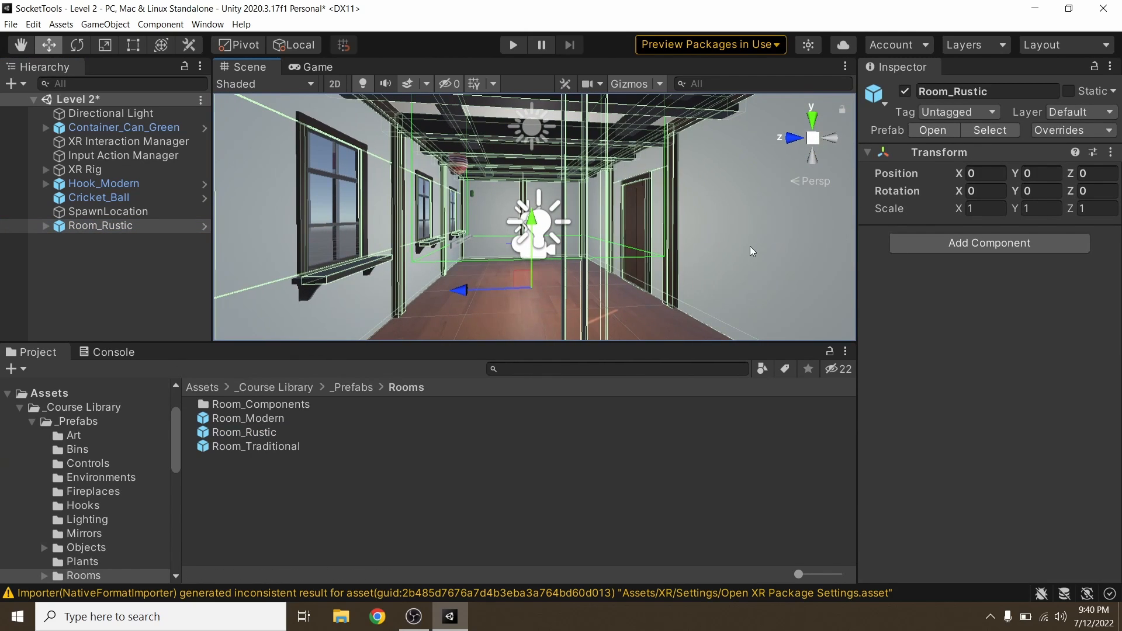
pyautogui.hotkey('ctrl', 's')
# Step: Return to the Scenes folder and reopen the Level 1 scene
pyautogui.click(203, 387)
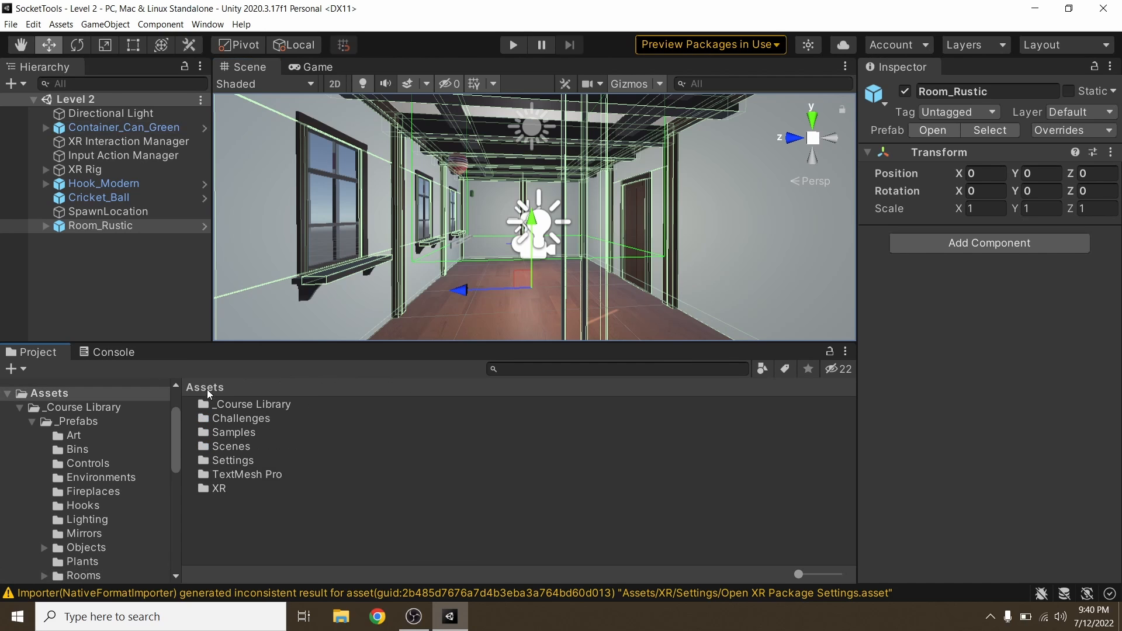
pyautogui.doubleClick(236, 446)
pyautogui.doubleClick(225, 406)
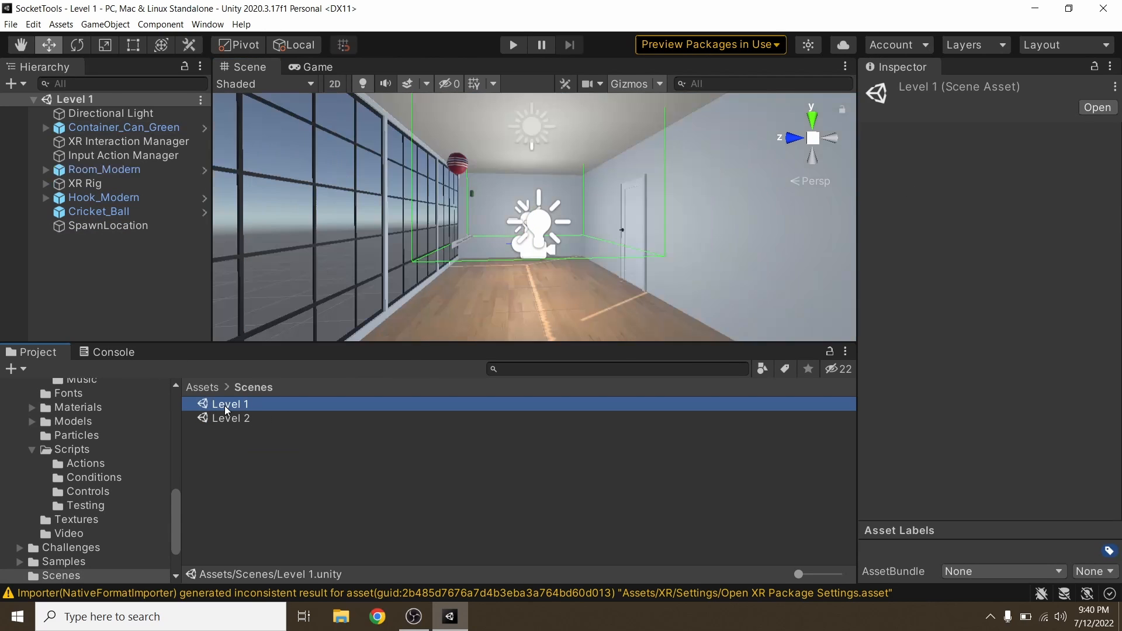
# Step: Add the Socket Scene Change script to Socket 2 under Hook_Modern and set its Key Tag to Can
pyautogui.moveTo(369, 220); pyautogui.dragTo(1064, 202, button='right')
pyautogui.press('w')
pyautogui.press('s')
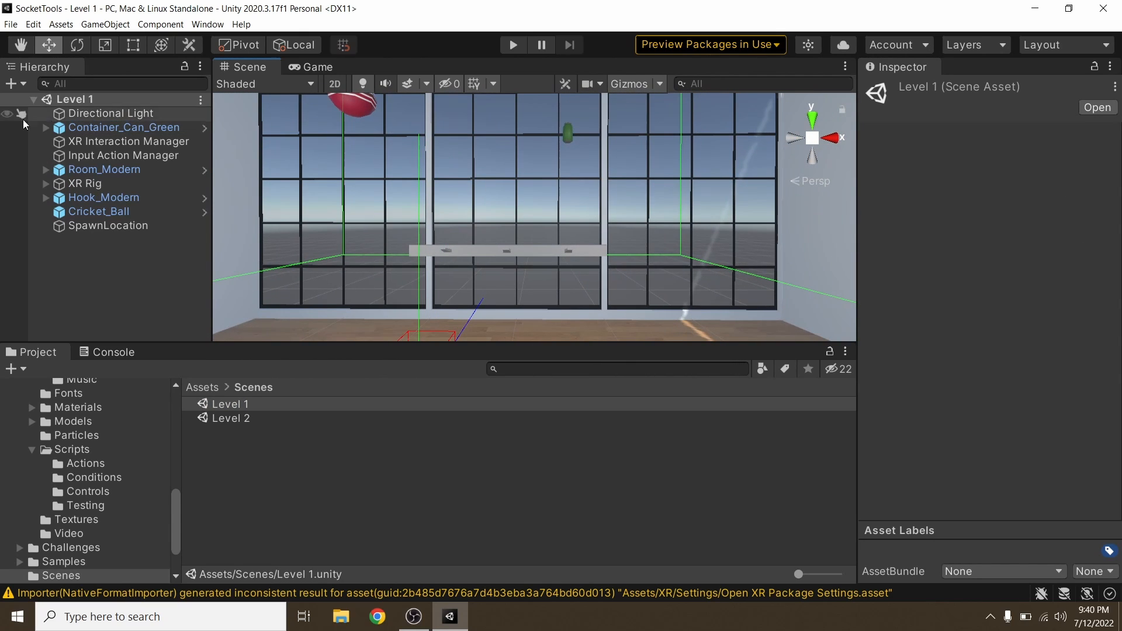
pyautogui.click(79, 196)
pyautogui.click(37, 190)
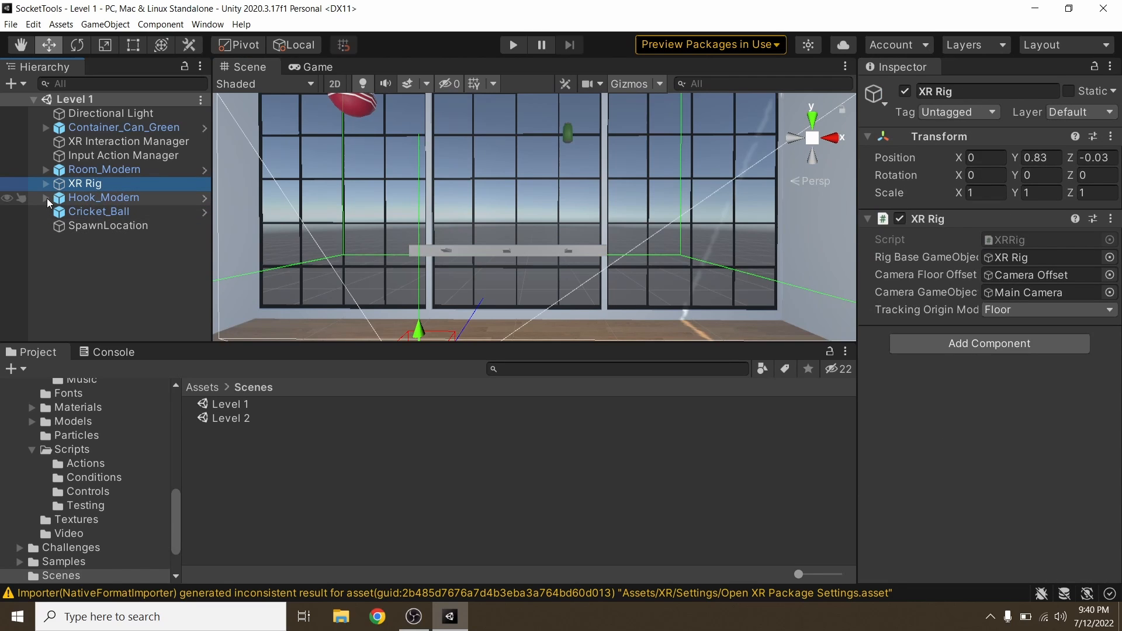
pyautogui.click(46, 198)
pyautogui.click(104, 226)
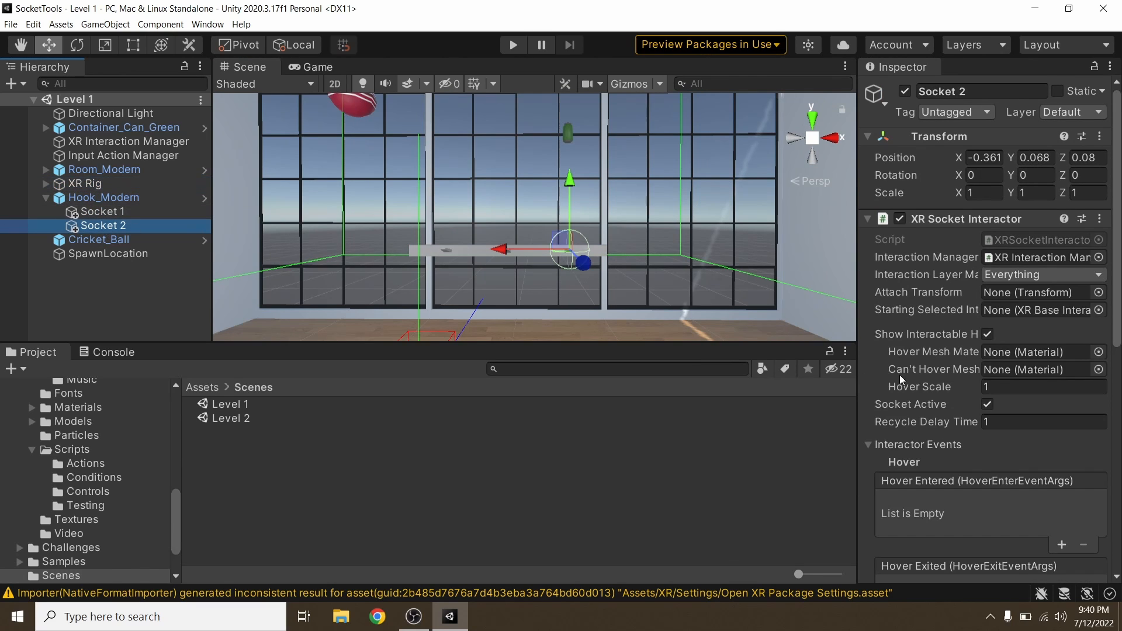
pyautogui.scroll(-10, 986, 323)
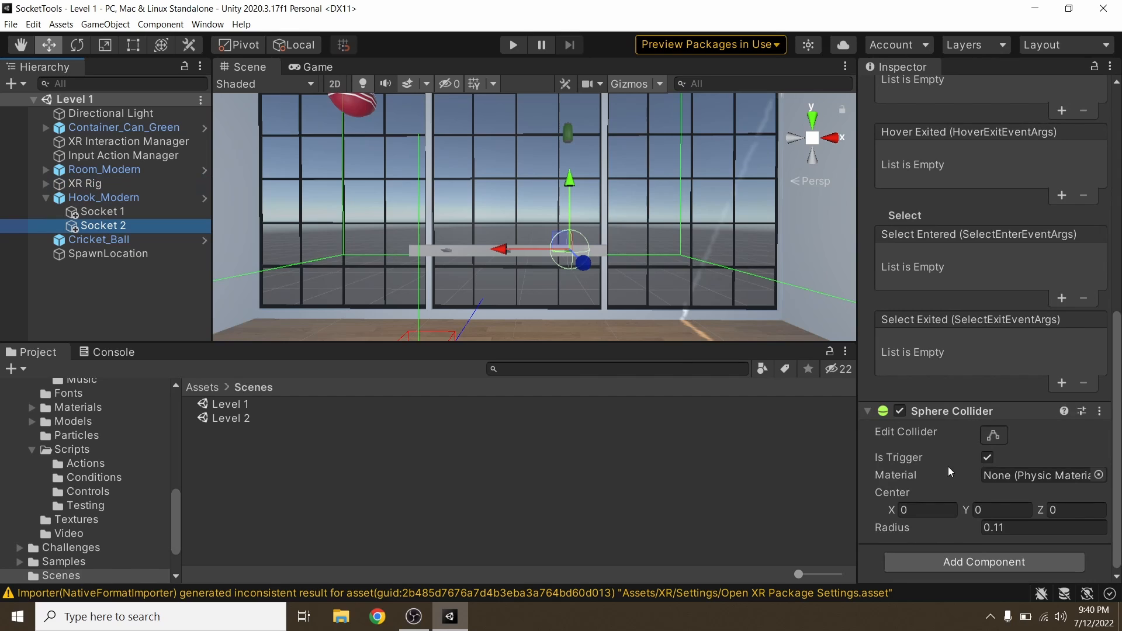
pyautogui.click(949, 562)
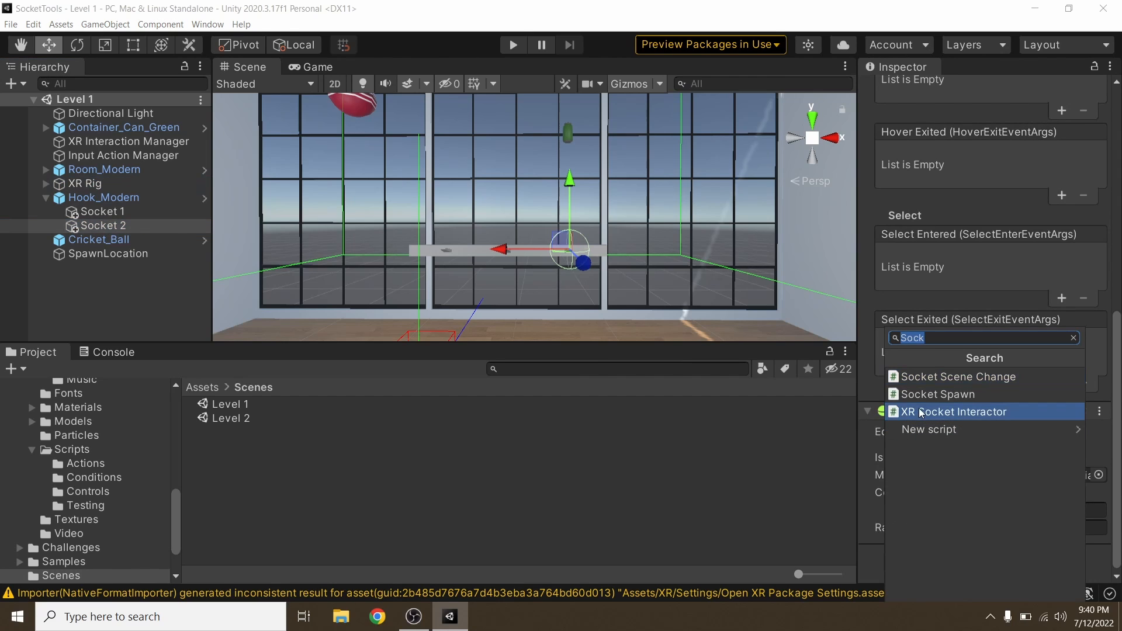
pyautogui.click(957, 377)
pyautogui.scroll(-3, 930, 444)
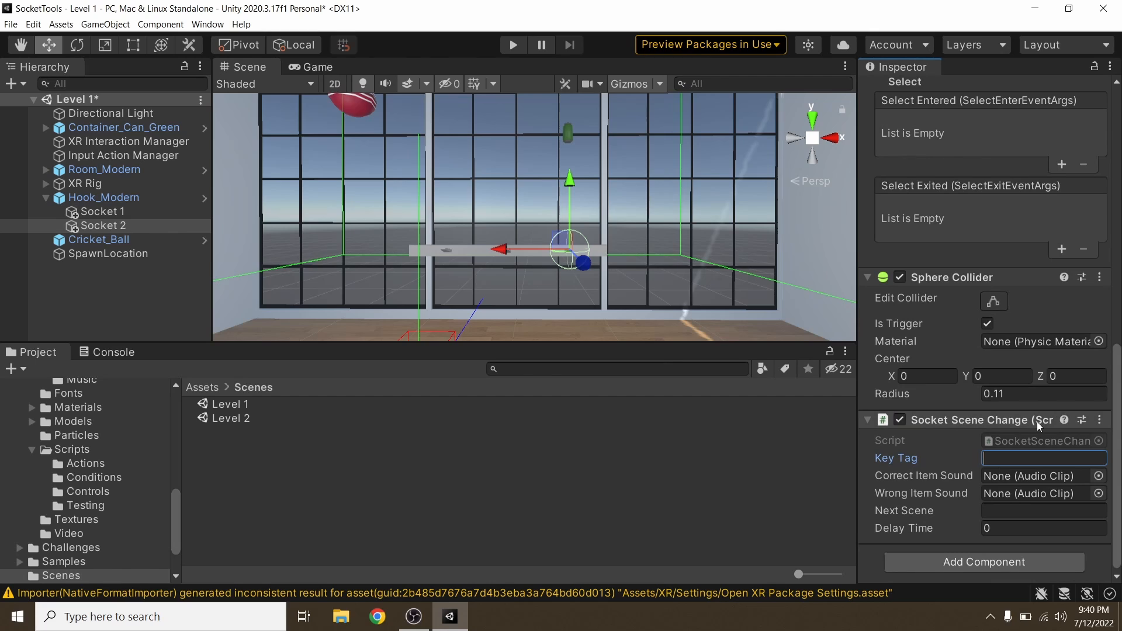
pyautogui.write('Can')
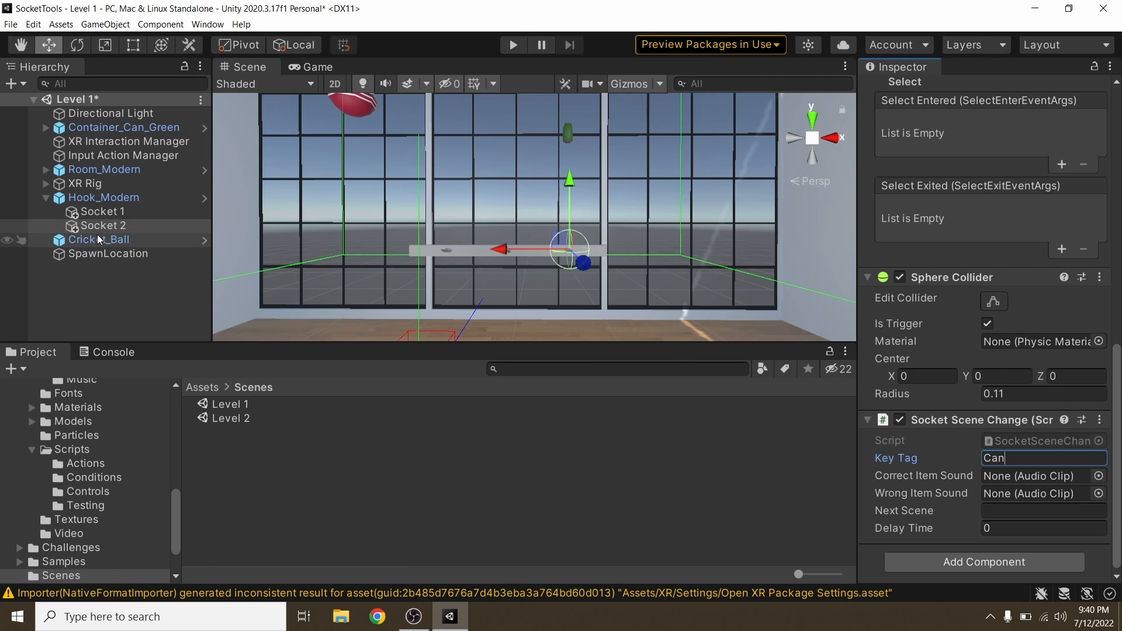
# Step: Check that the Container_Can_Green object is tagged Can
pyautogui.click(569, 138)
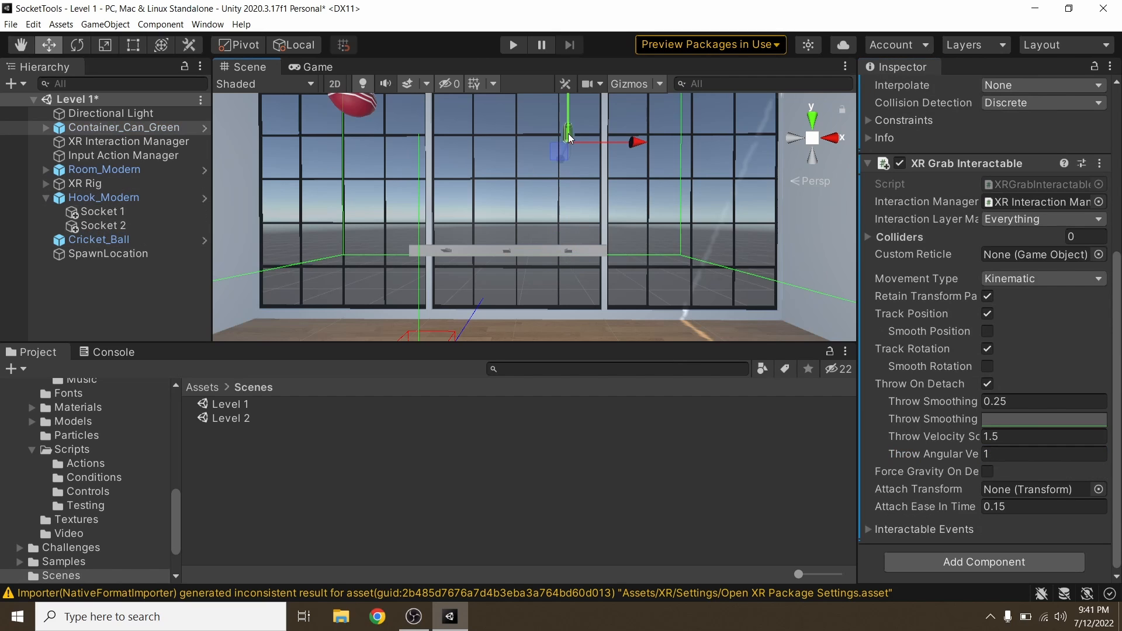
pyautogui.scroll(5, 990, 225)
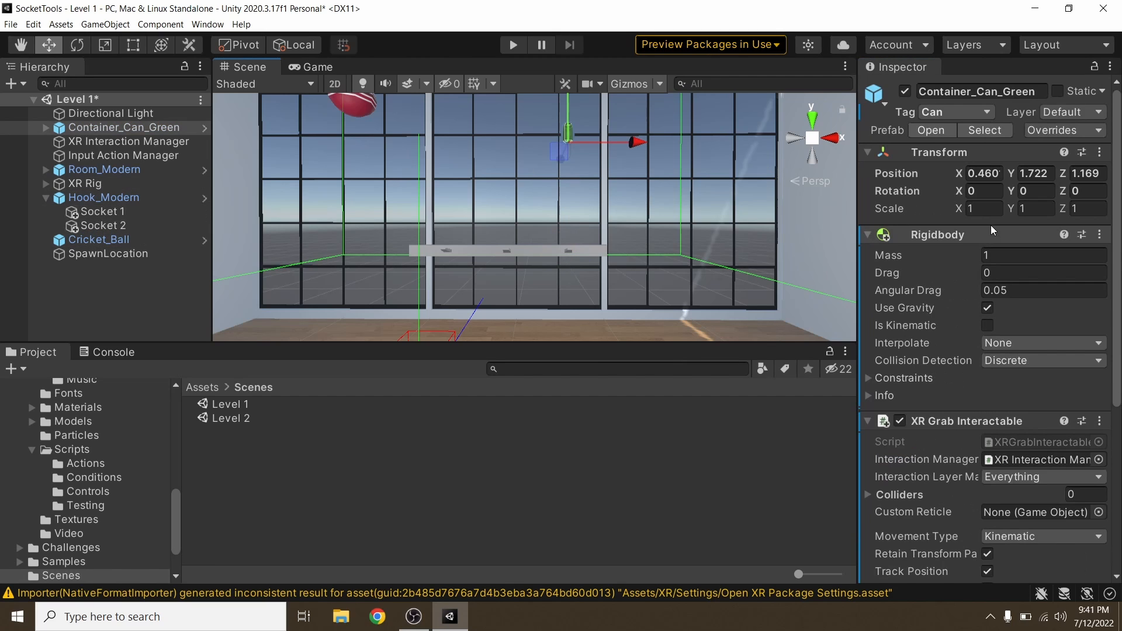
pyautogui.click(938, 113)
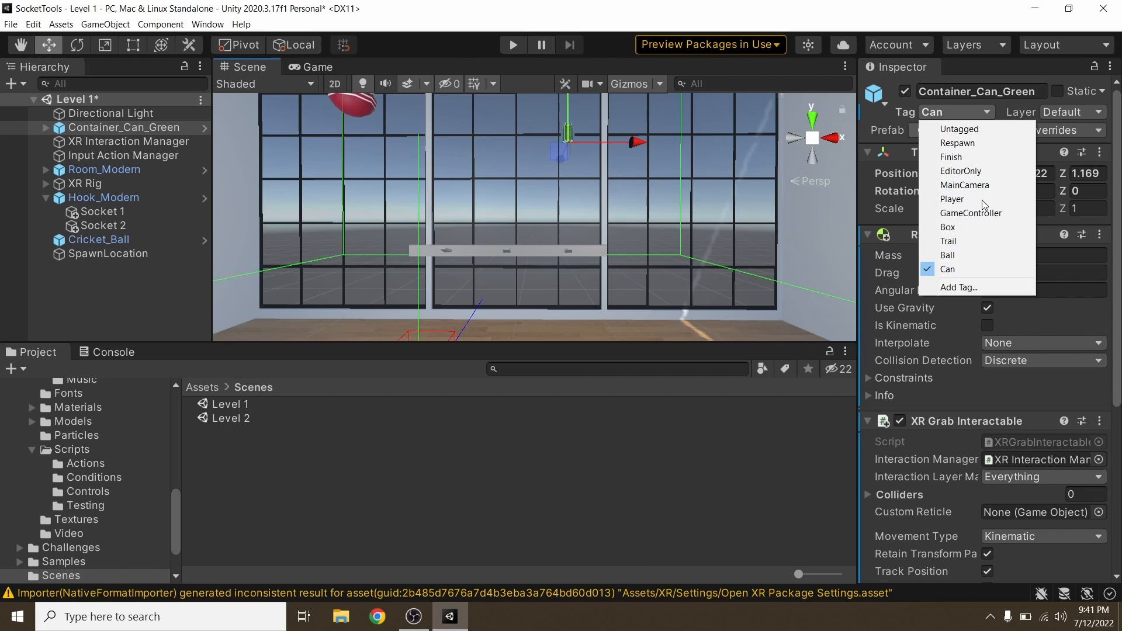
pyautogui.click(949, 272)
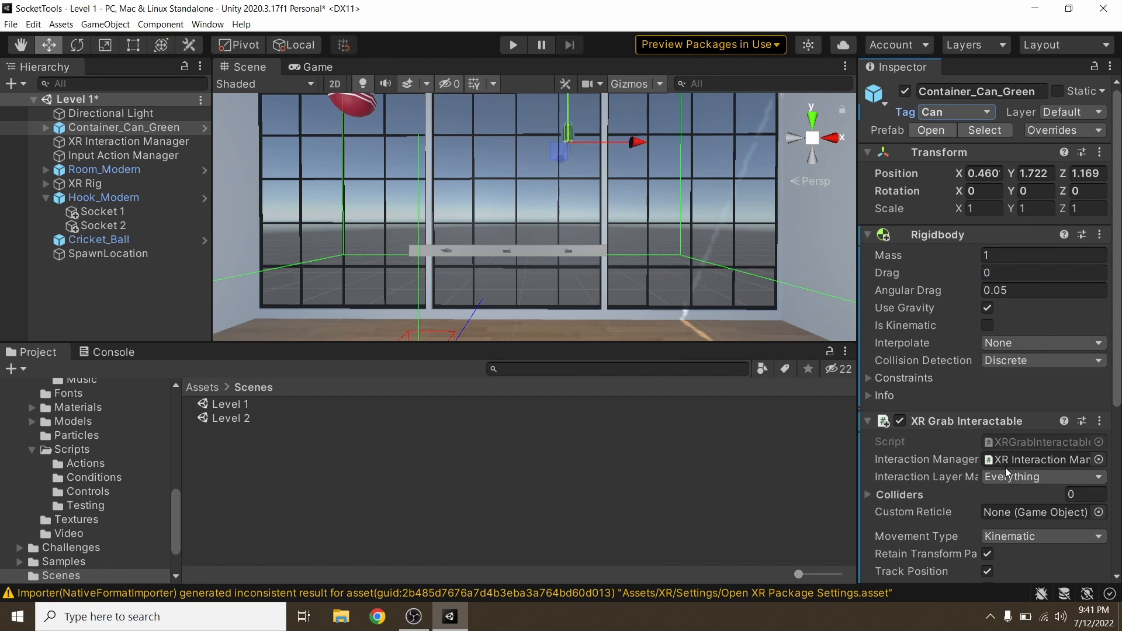
pyautogui.scroll(-5, 980, 480)
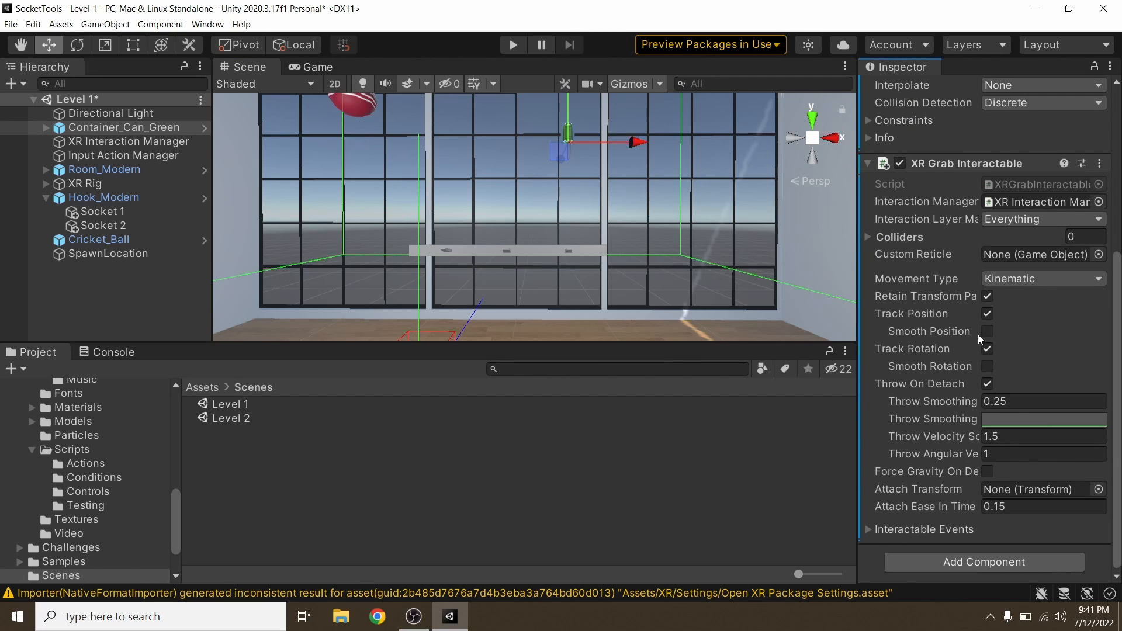
pyautogui.scroll(5, 979, 339)
# Step: Lock the Inspector on Socket 2 and assign SFX_Game_Success from the Audio FX folder as its Correct Item Sound
pyautogui.click(569, 251)
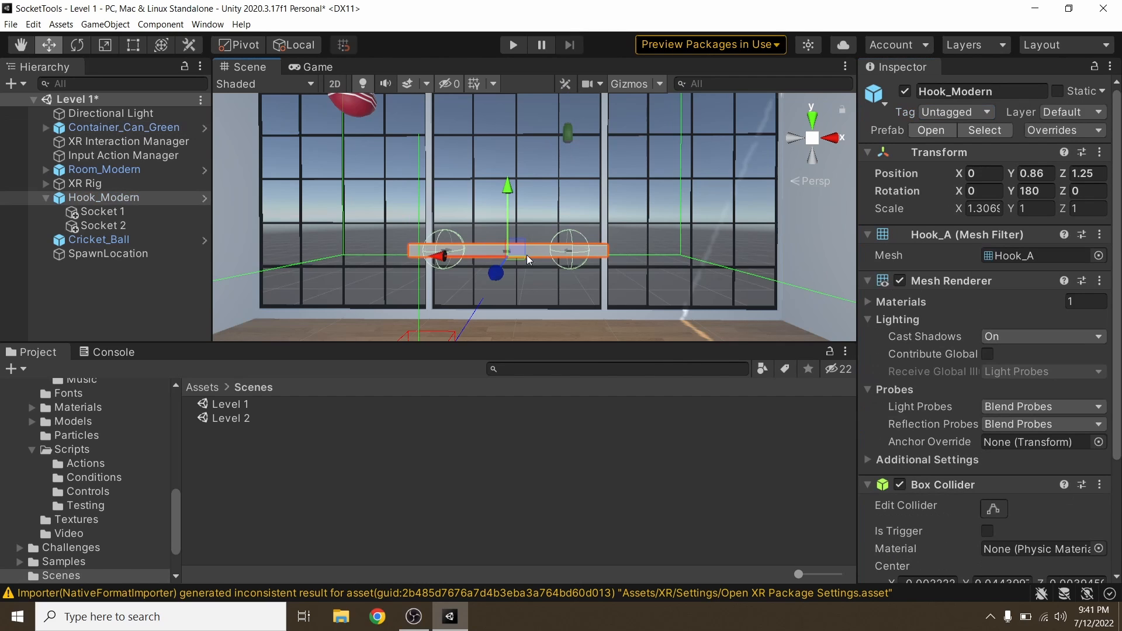
pyautogui.click(138, 223)
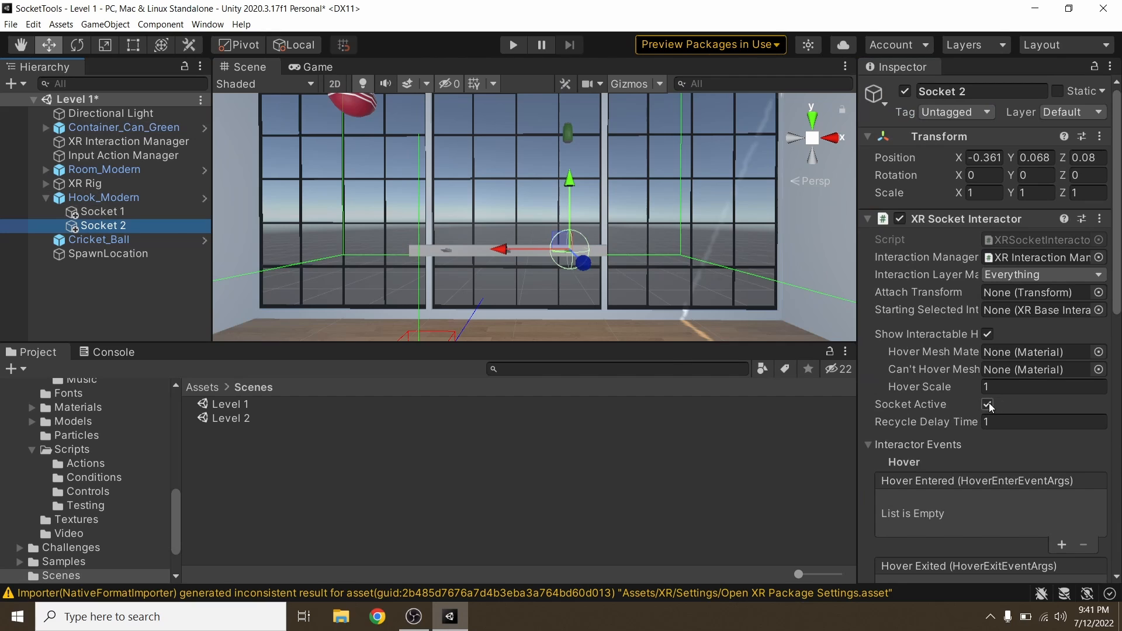
pyautogui.scroll(-5, 991, 402)
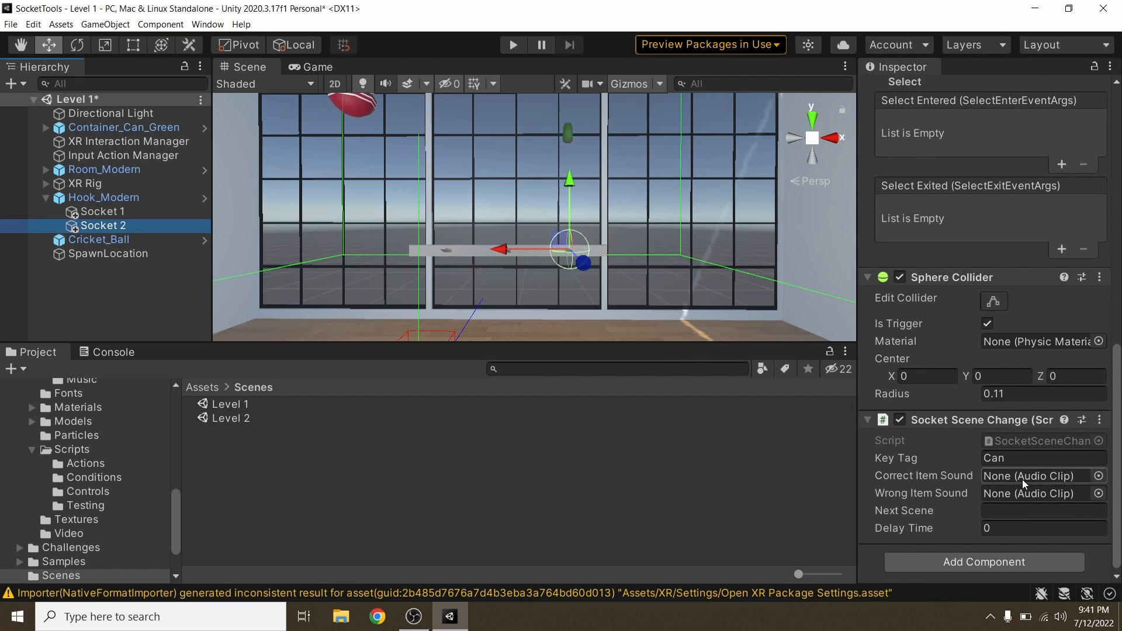
pyautogui.click(1095, 66)
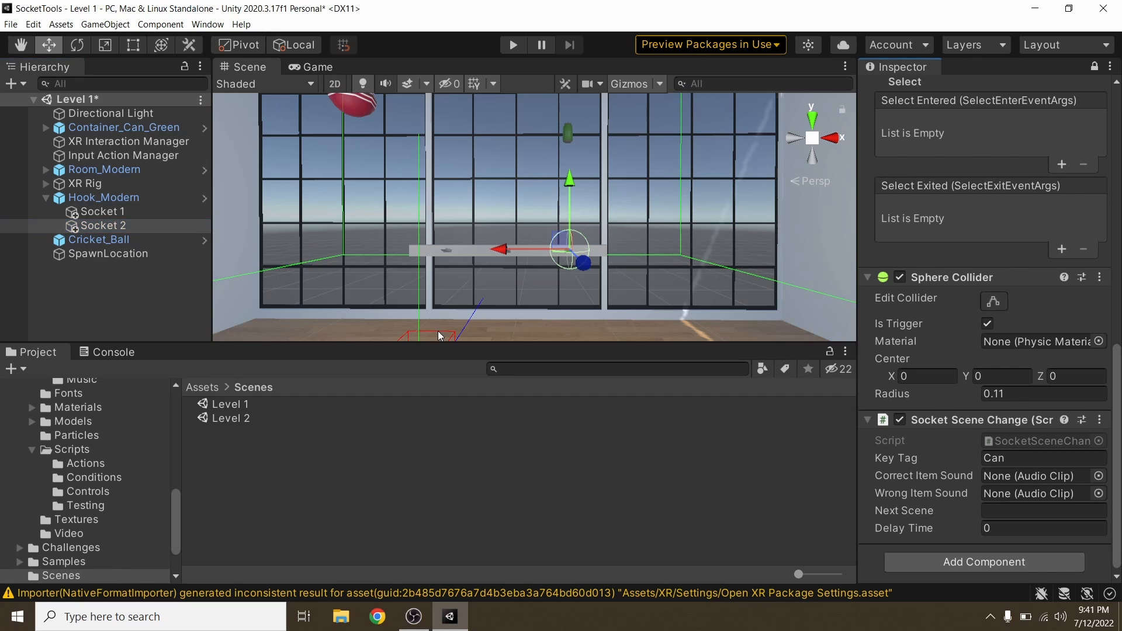
pyautogui.scroll(10, 82, 479)
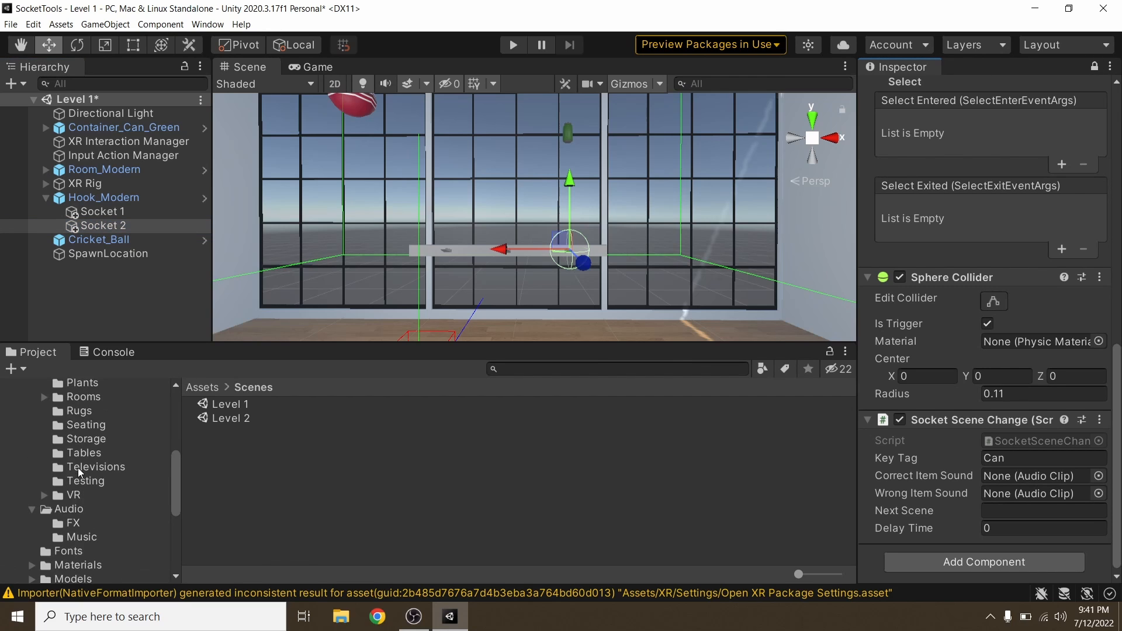
pyautogui.click(65, 386)
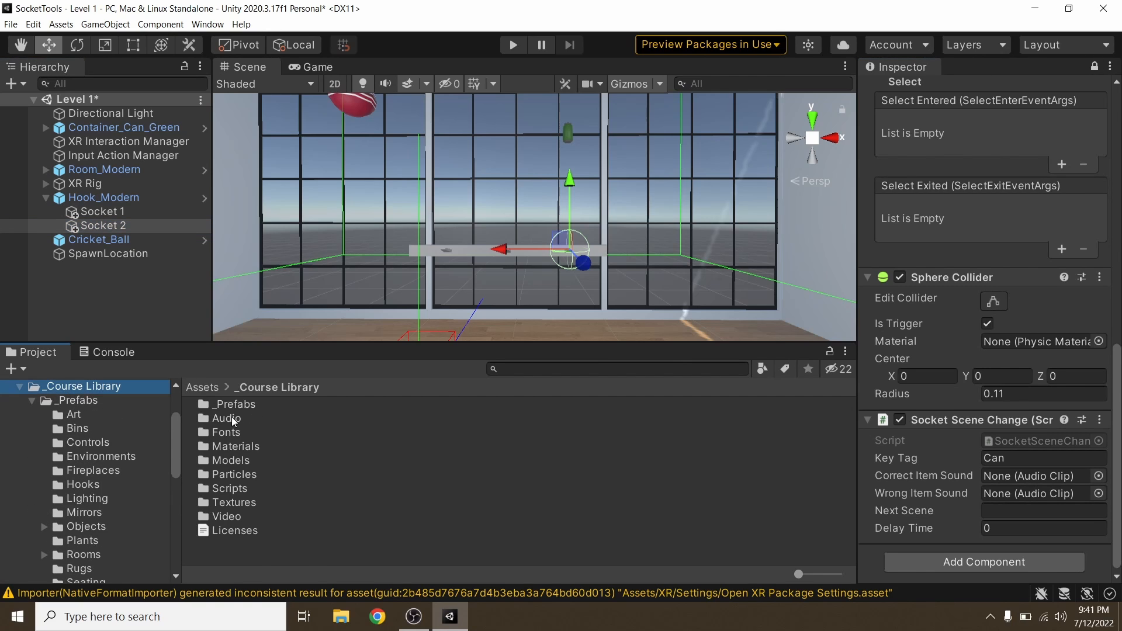
pyautogui.doubleClick(226, 418)
pyautogui.doubleClick(219, 404)
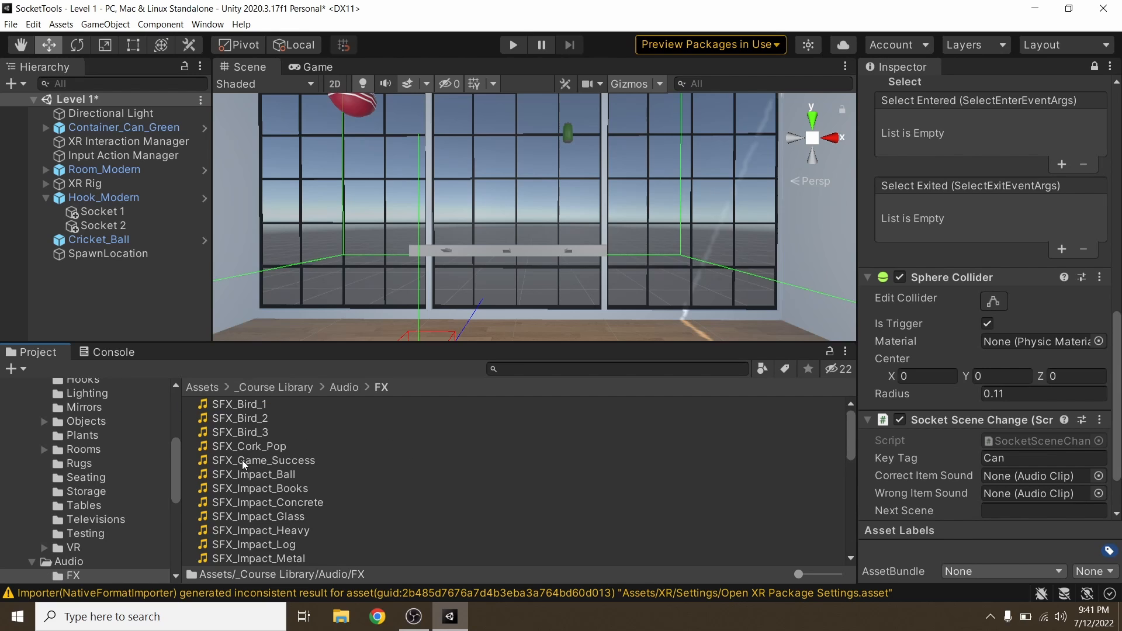
pyautogui.moveTo(245, 465); pyautogui.dragTo(1039, 477)
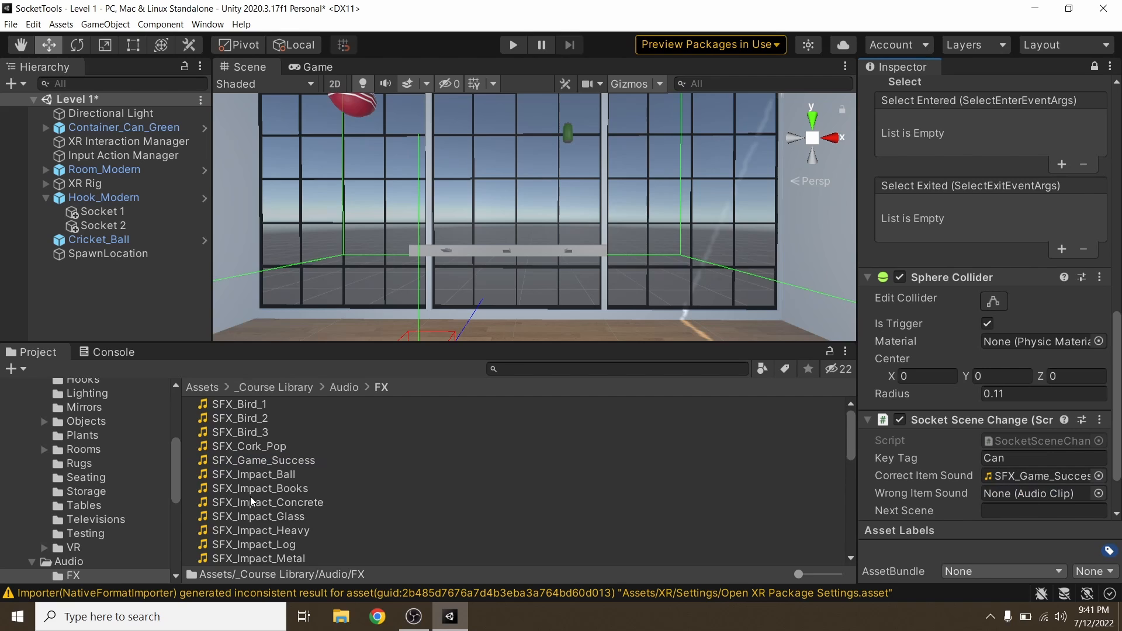
# Step: Complete Socket 2's scene change settings with SFX_UI_Game_Negative as Wrong Item Sound, Level 2 as Next Scene and a Delay Time of 3
pyautogui.scroll(-12, 284, 485)
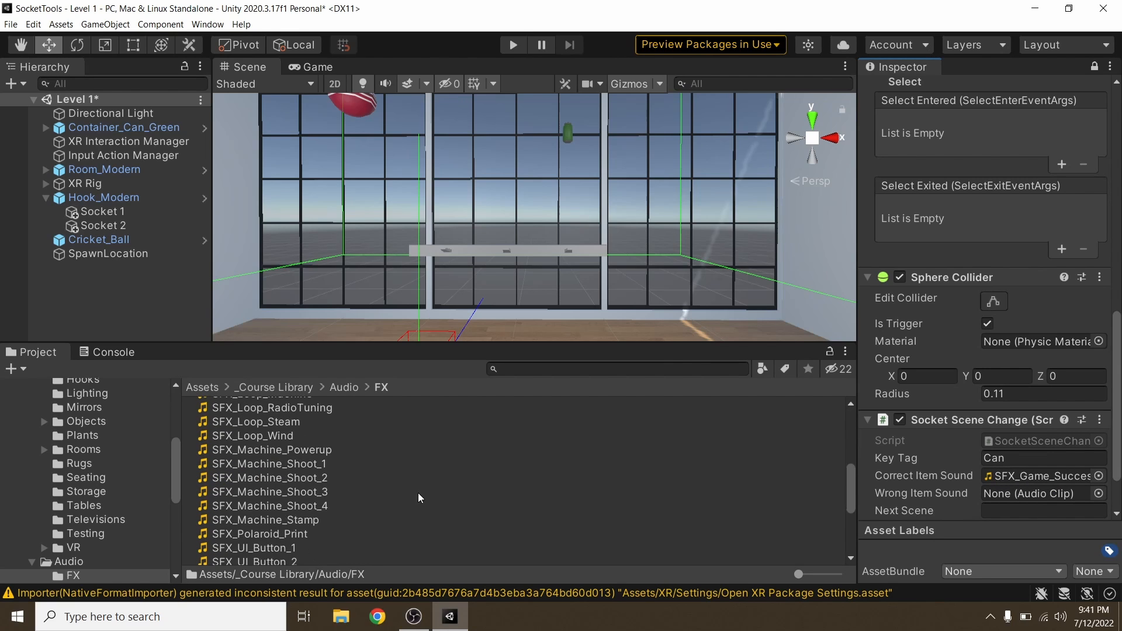
pyautogui.moveTo(306, 492); pyautogui.dragTo(1043, 450)
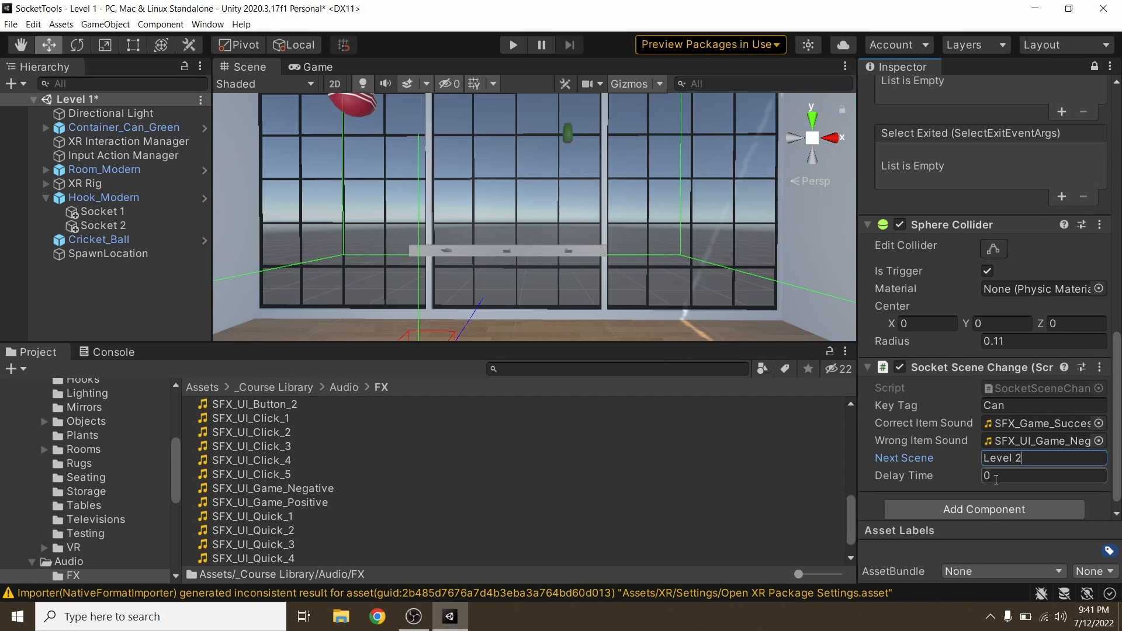
pyautogui.click(1099, 475)
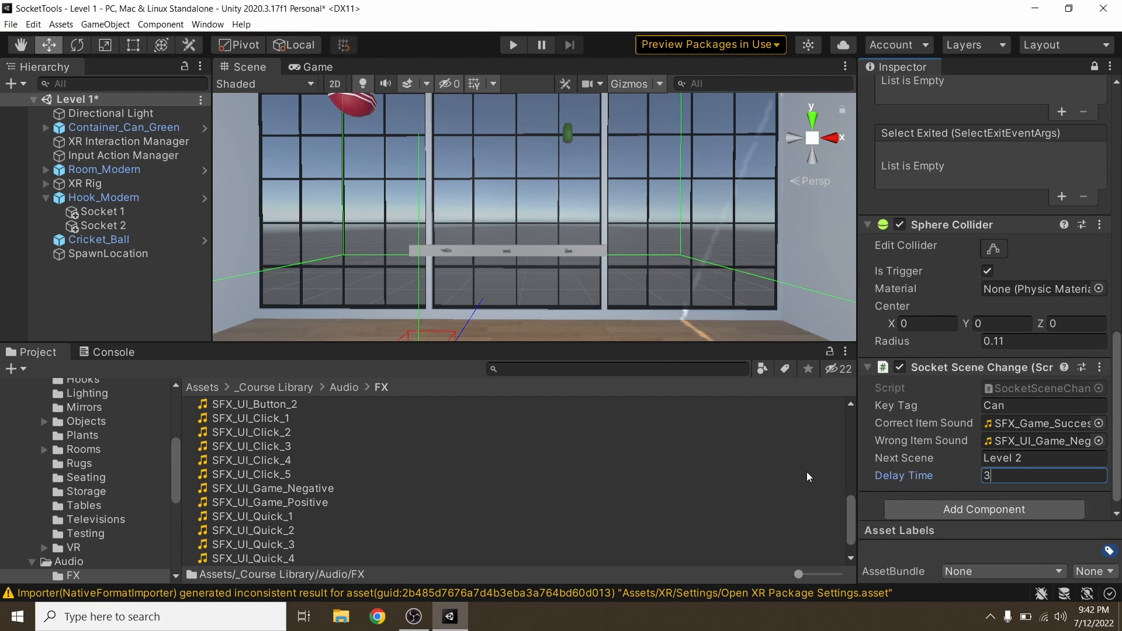
# Step: Add a Select Entered event on Socket 2 that calls its own SocketSceneChange.CheckSocket function
pyautogui.scroll(10, 946, 447)
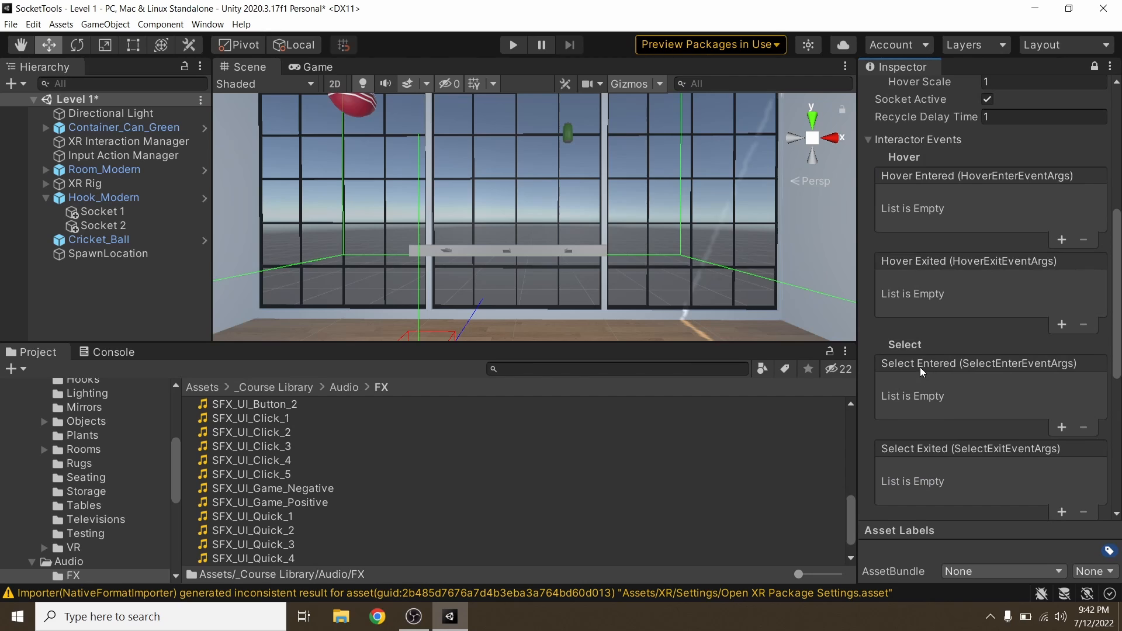
pyautogui.scroll(-5, 922, 372)
pyautogui.scroll(5, 922, 372)
pyautogui.click(1062, 429)
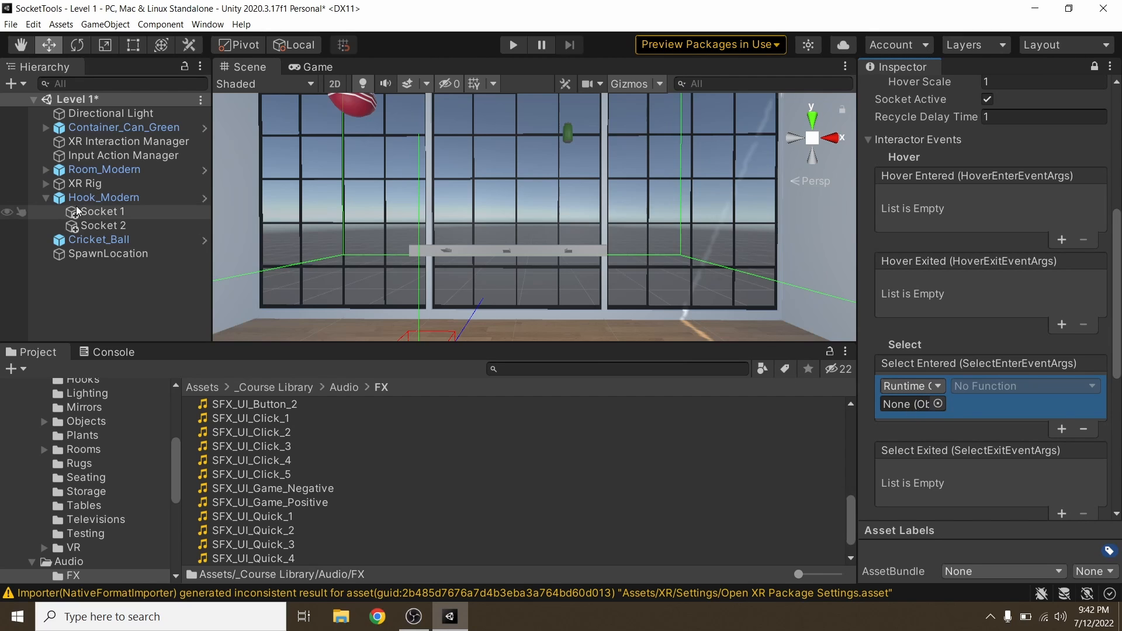
pyautogui.moveTo(95, 228); pyautogui.dragTo(902, 404)
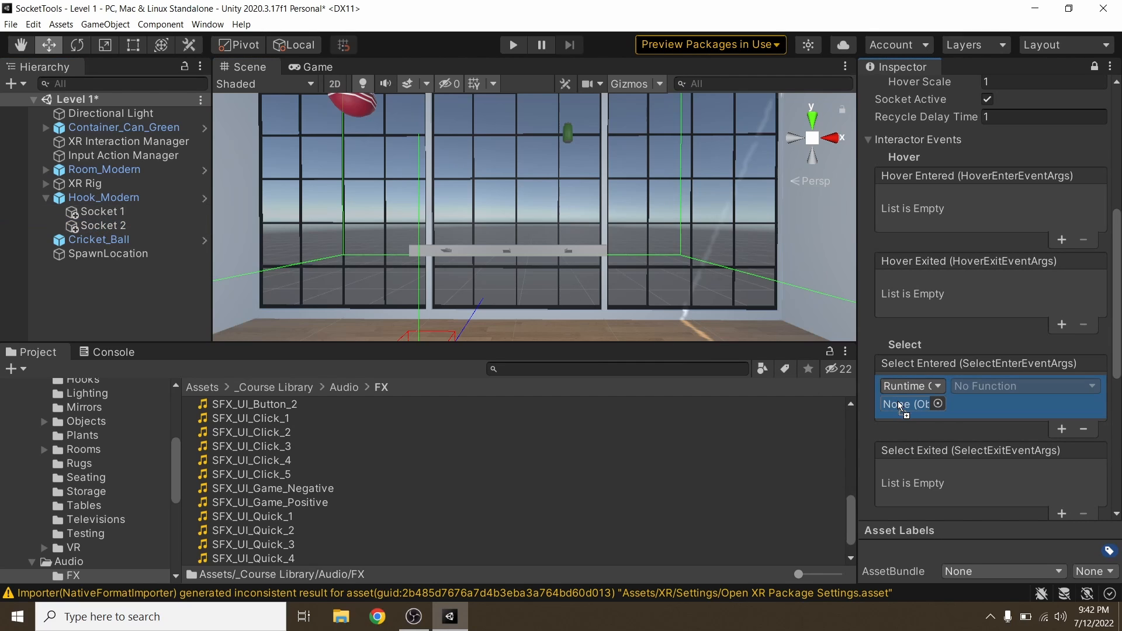
pyautogui.click(987, 388)
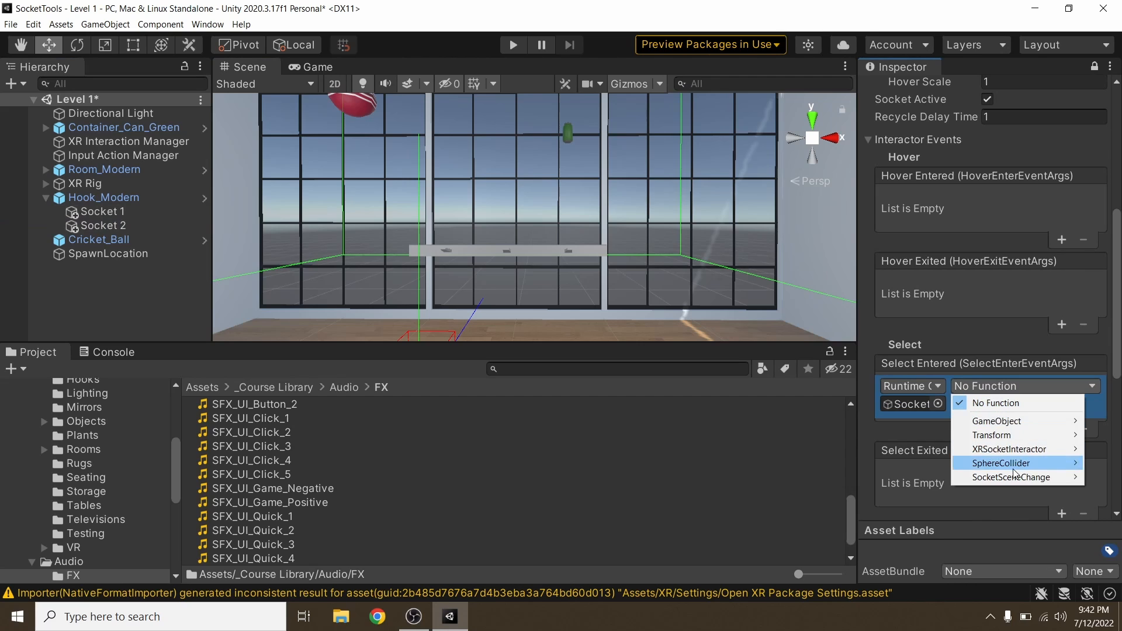
pyautogui.moveTo(1017, 479)
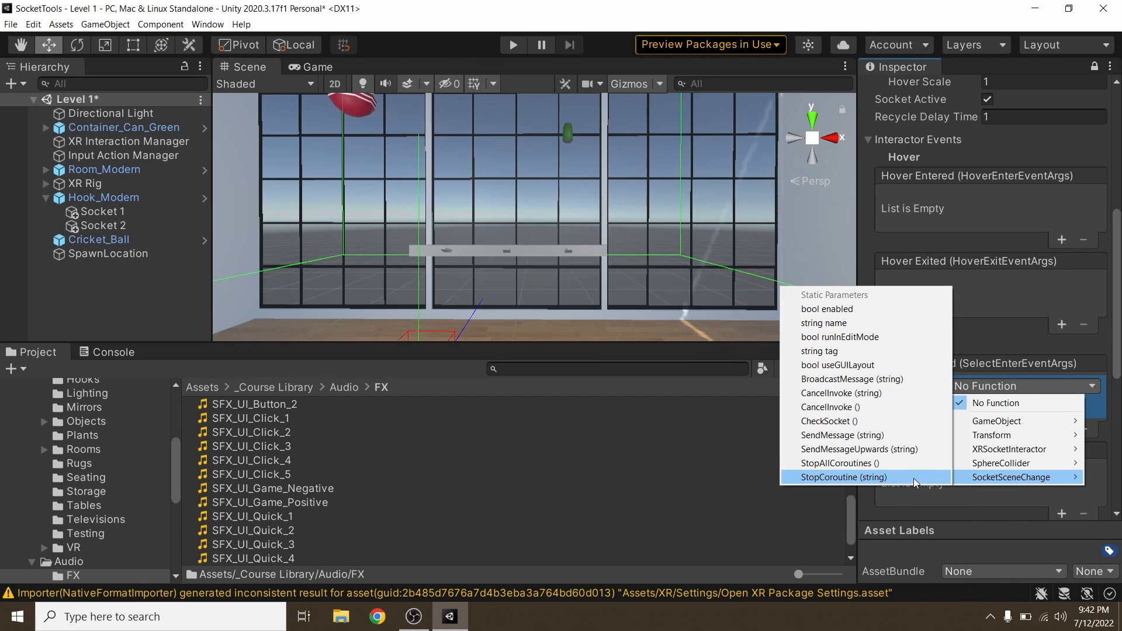
pyautogui.click(842, 421)
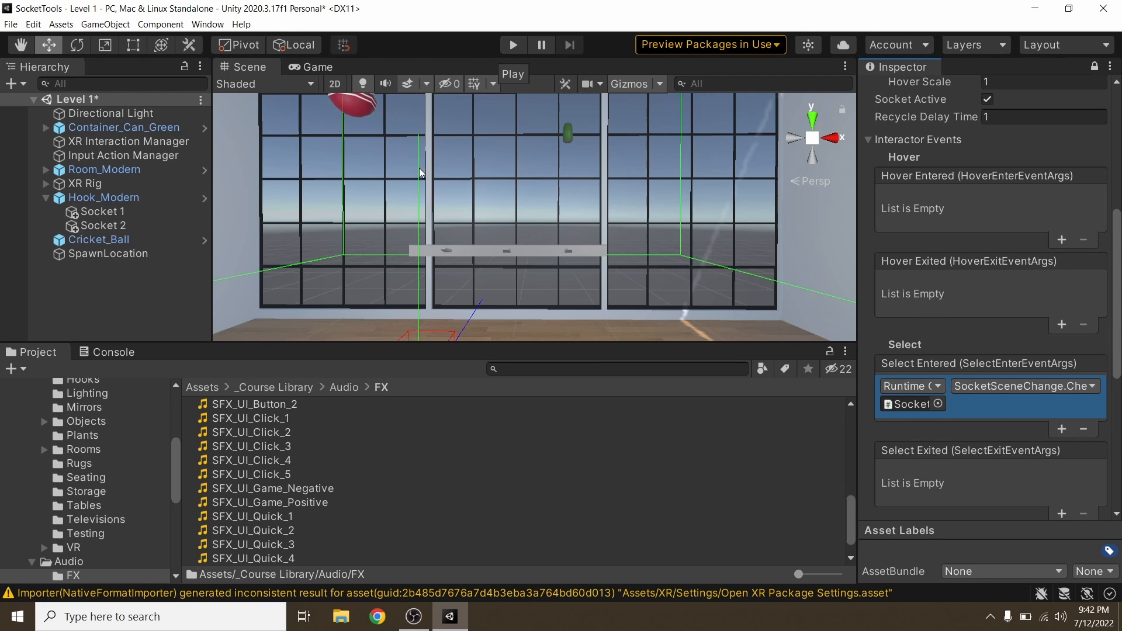
# Step: Play-test the can-triggered scene change from Level 1, stop the test, and save the Level 1 scene
pyautogui.scroll(-3, 429, 186)
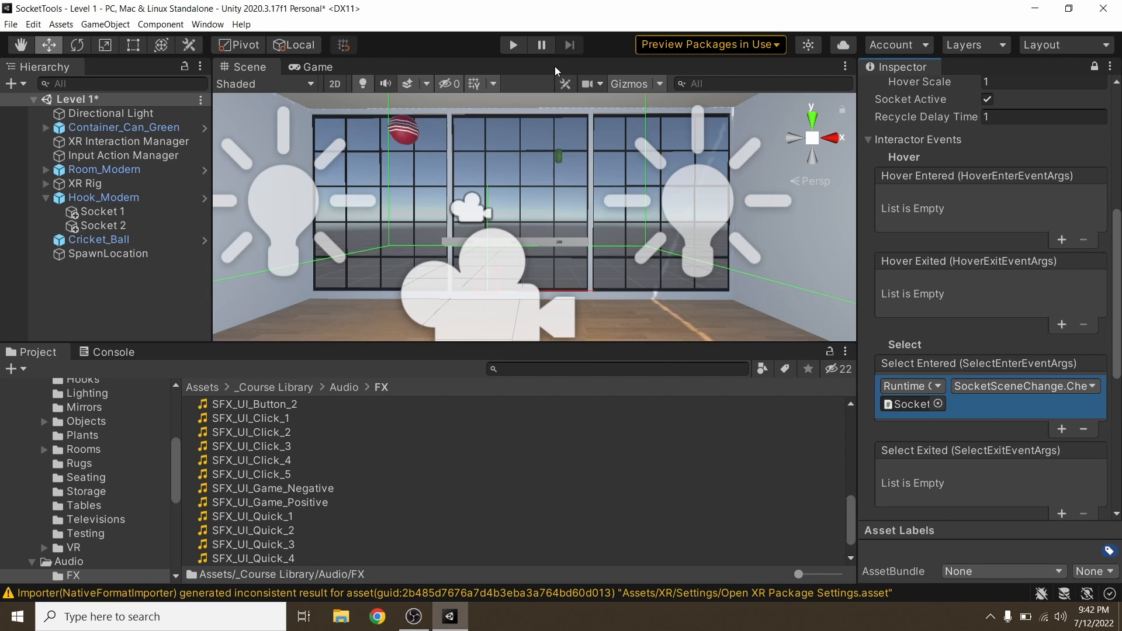
pyautogui.click(514, 47)
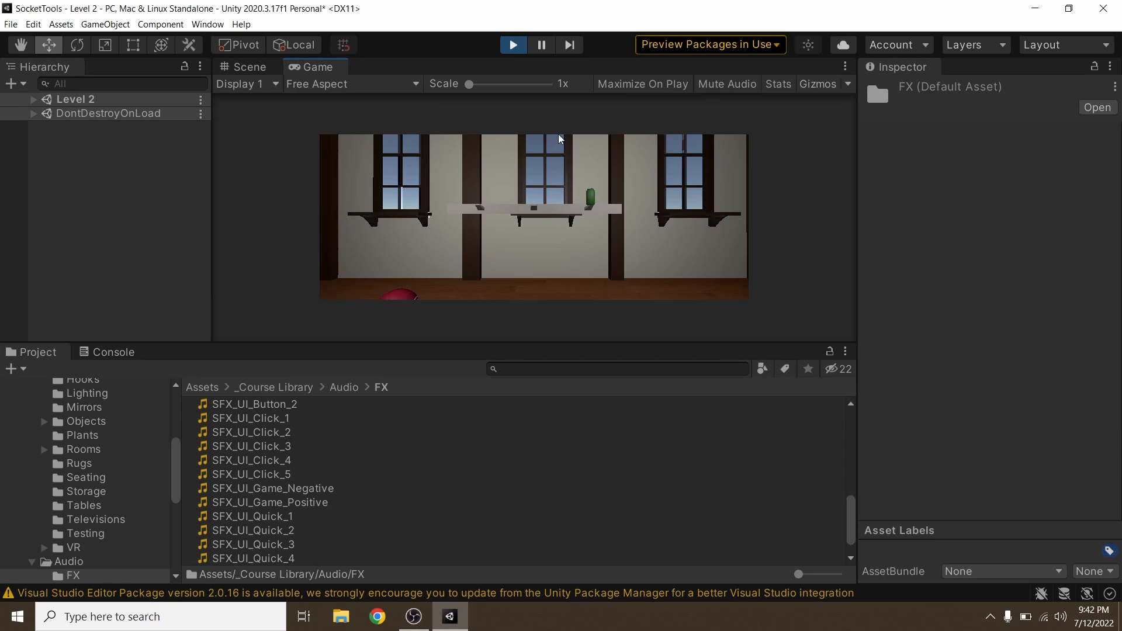
pyautogui.click(512, 46)
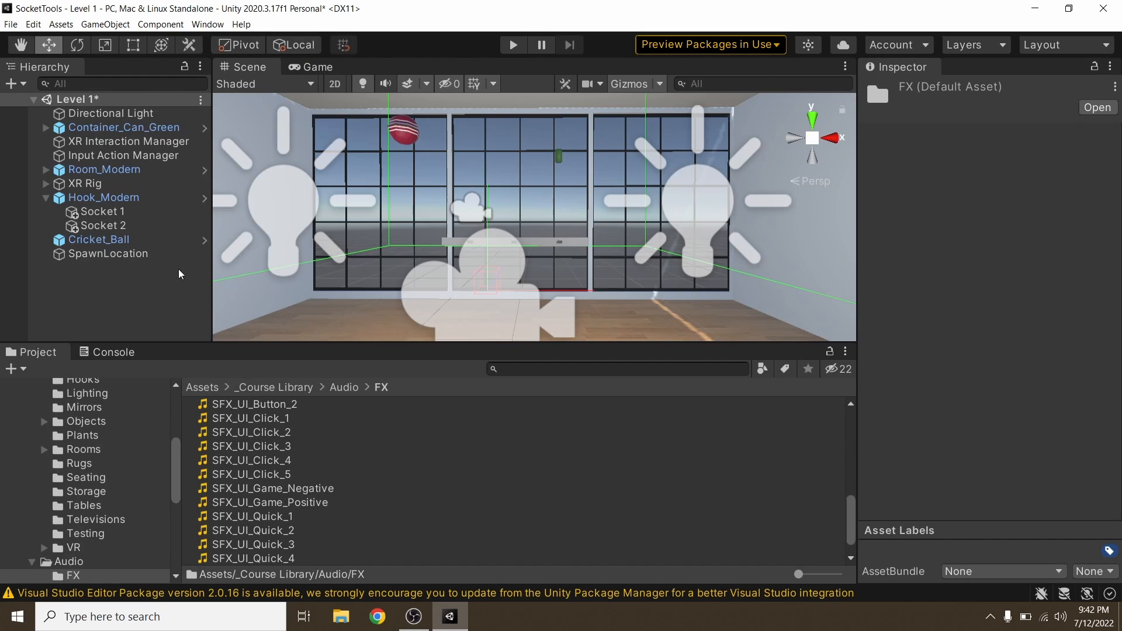
pyautogui.hotkey('ctrl', 's')
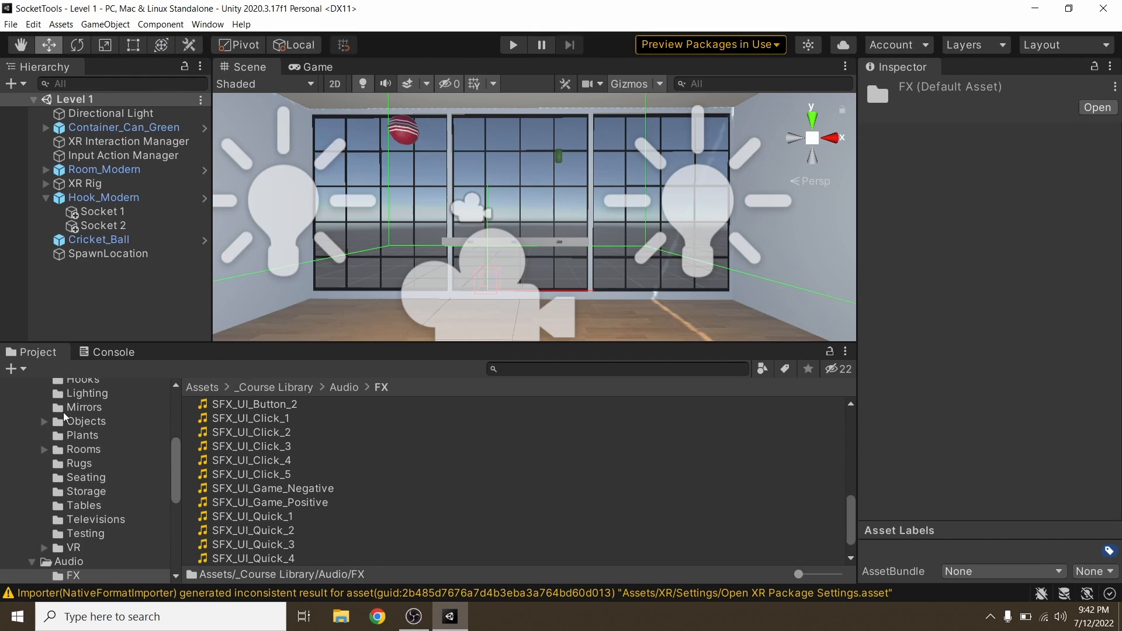
# Step: Open the Level 2 scene from the Scenes folder in Assets
pyautogui.scroll(5, 84, 481)
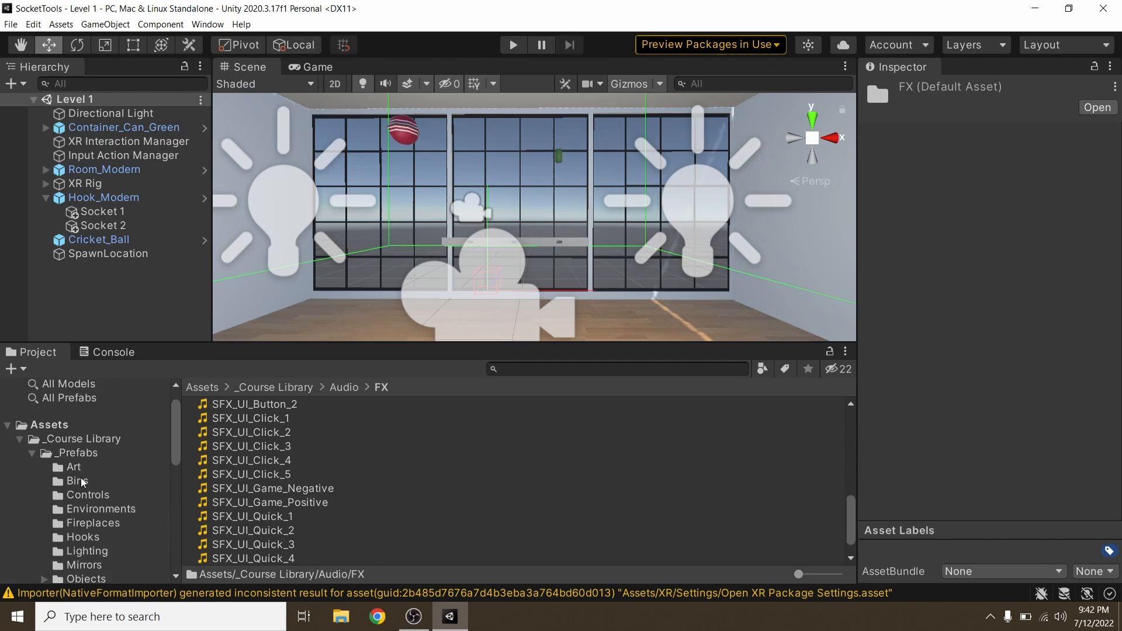
pyautogui.click(63, 431)
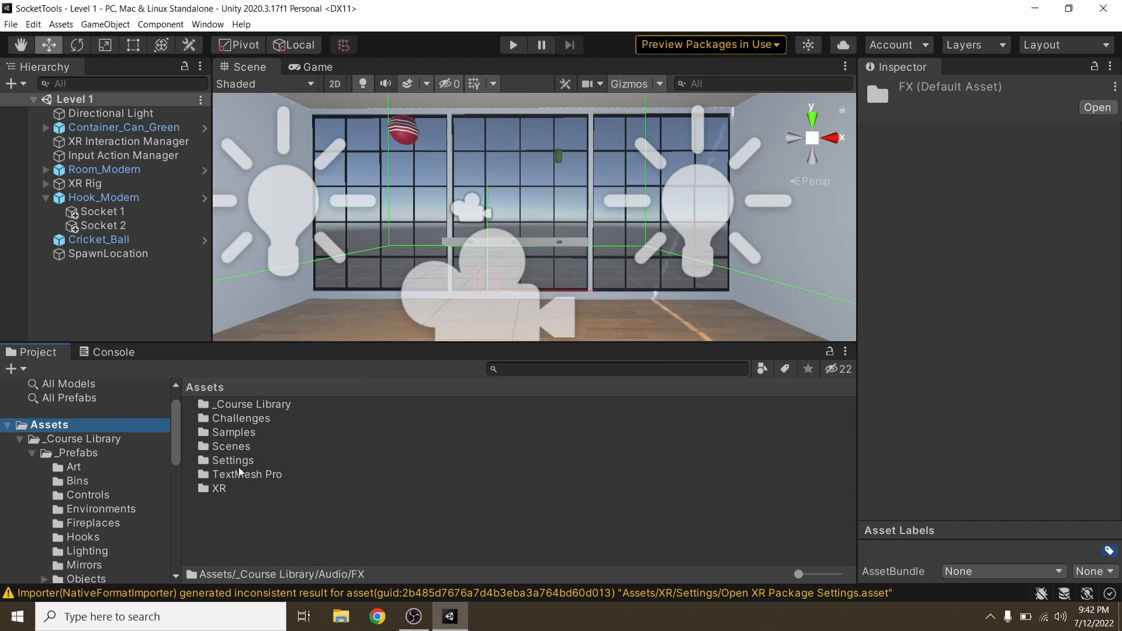
pyautogui.doubleClick(226, 453)
pyautogui.doubleClick(225, 418)
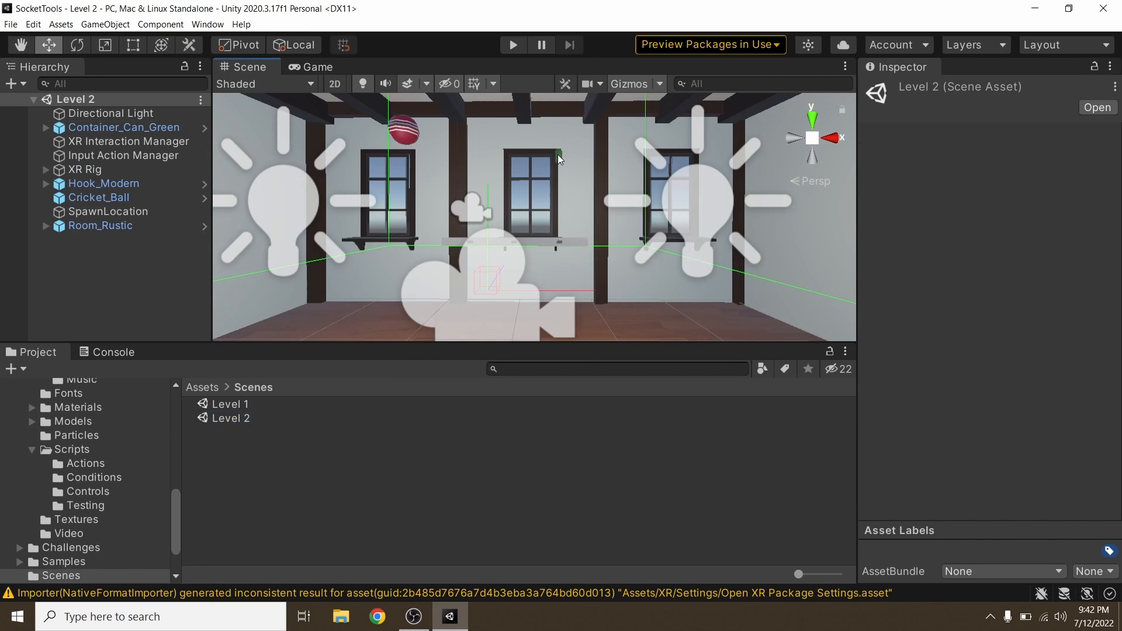
# Step: Move the can to X about 1.6 and the cricket ball above Socket 2 to X about 0.48, and play-test the placement
pyautogui.click(557, 154)
pyautogui.moveTo(631, 163); pyautogui.dragTo(749, 170)
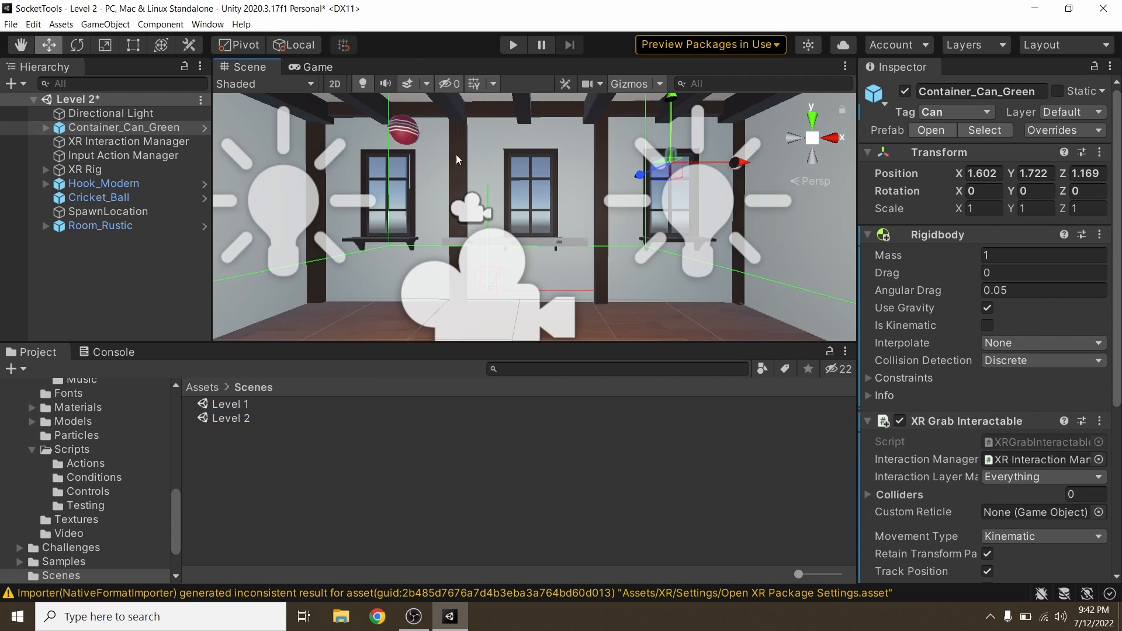
pyautogui.click(410, 135)
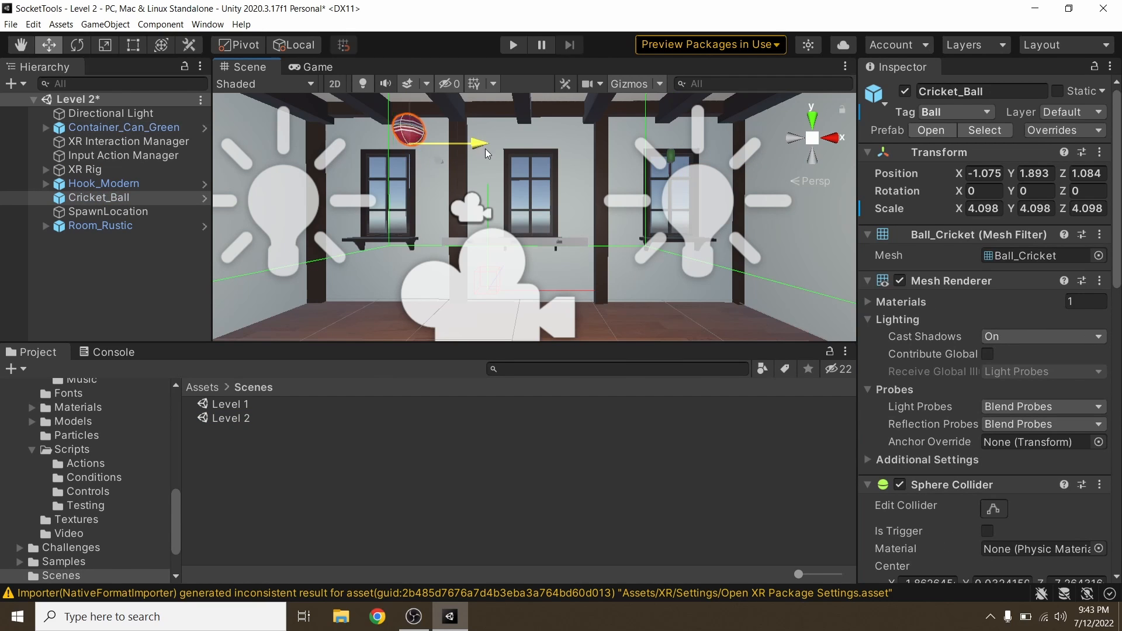
pyautogui.moveTo(475, 146); pyautogui.dragTo(629, 171)
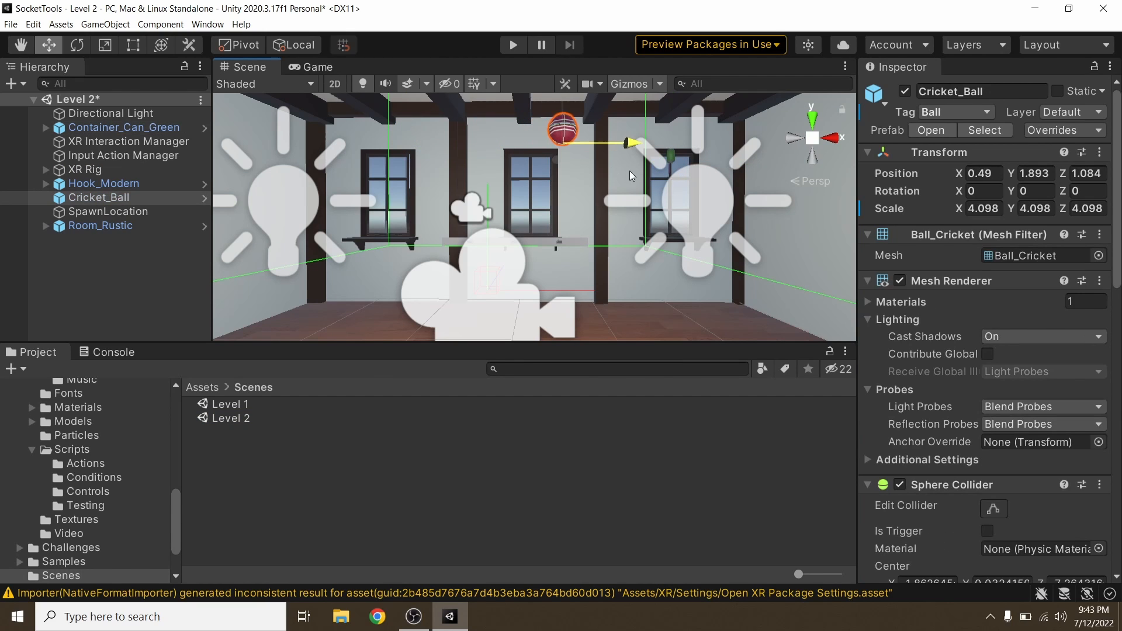
pyautogui.click(511, 45)
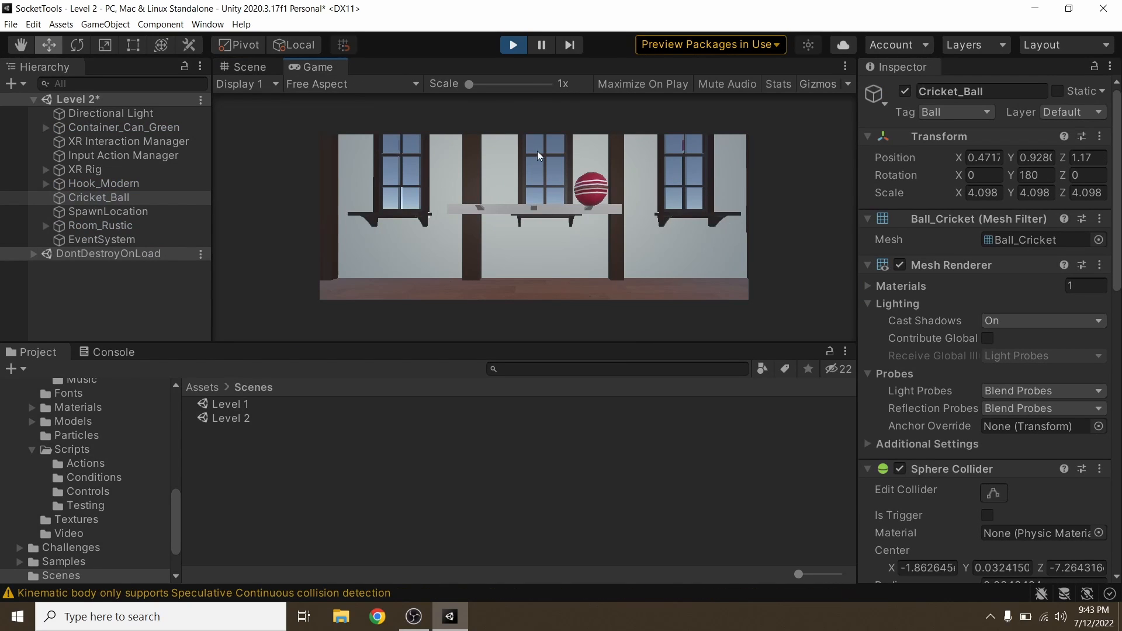
pyautogui.click(513, 50)
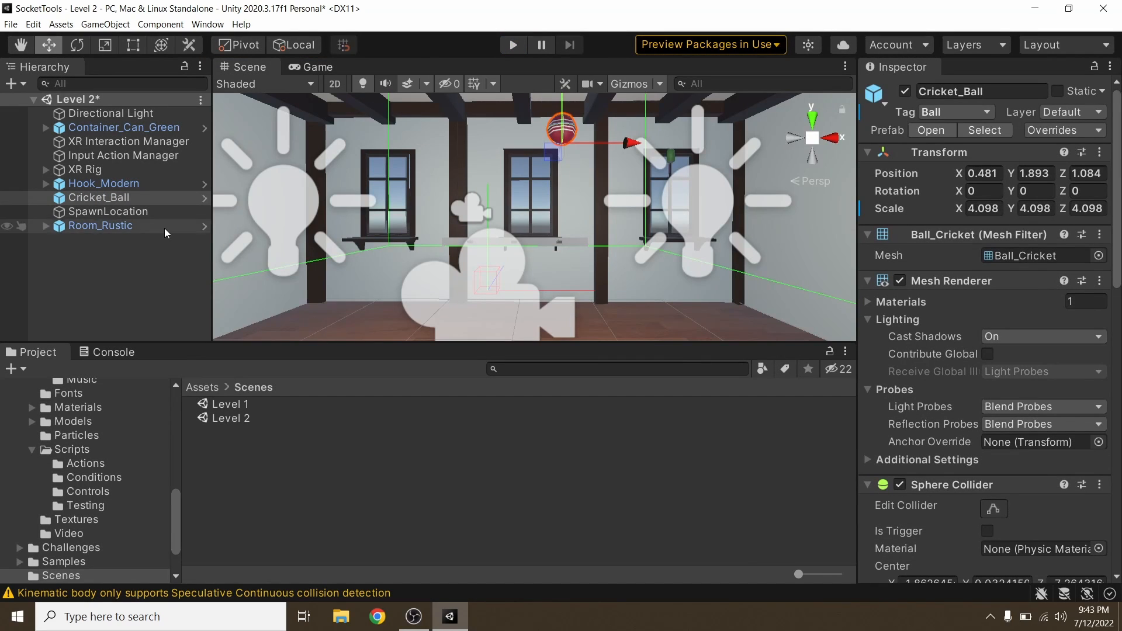
# Step: Add a Socket Scene Change component to Socket 2 under Hook_Modern and set its Key Tag to Can
pyautogui.click(46, 184)
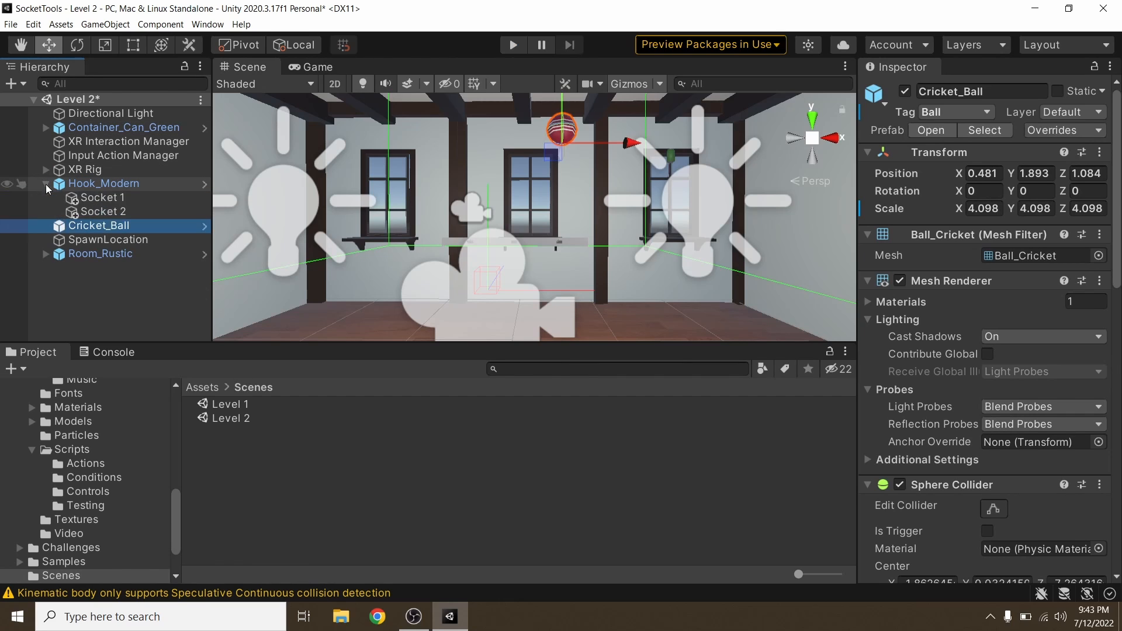
pyautogui.click(88, 212)
pyautogui.scroll(-10, 949, 345)
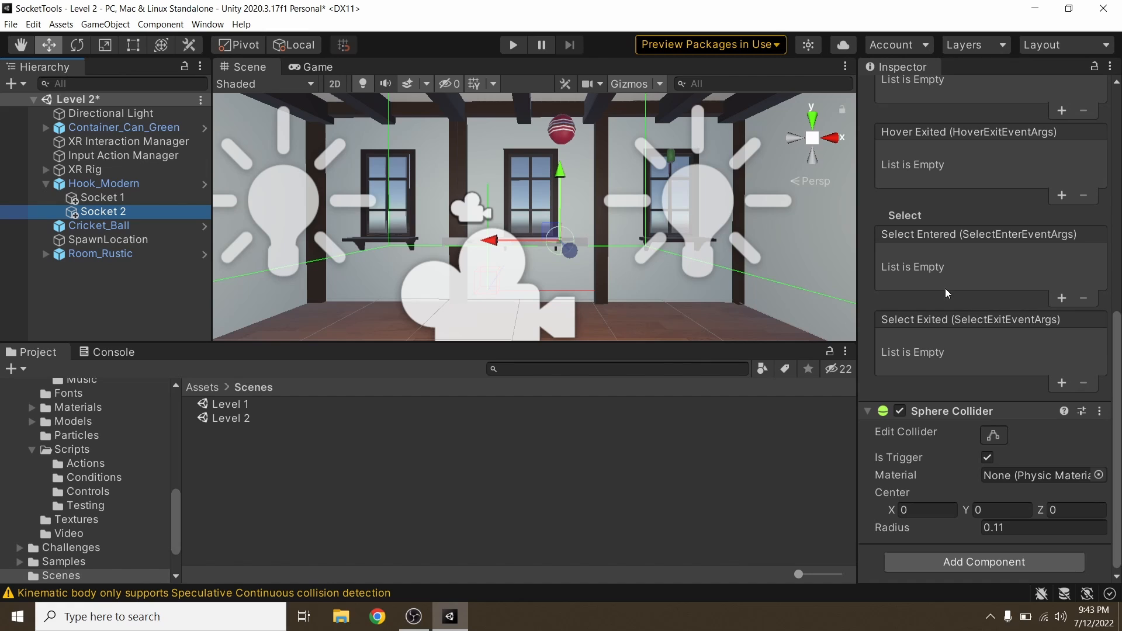
pyautogui.click(954, 562)
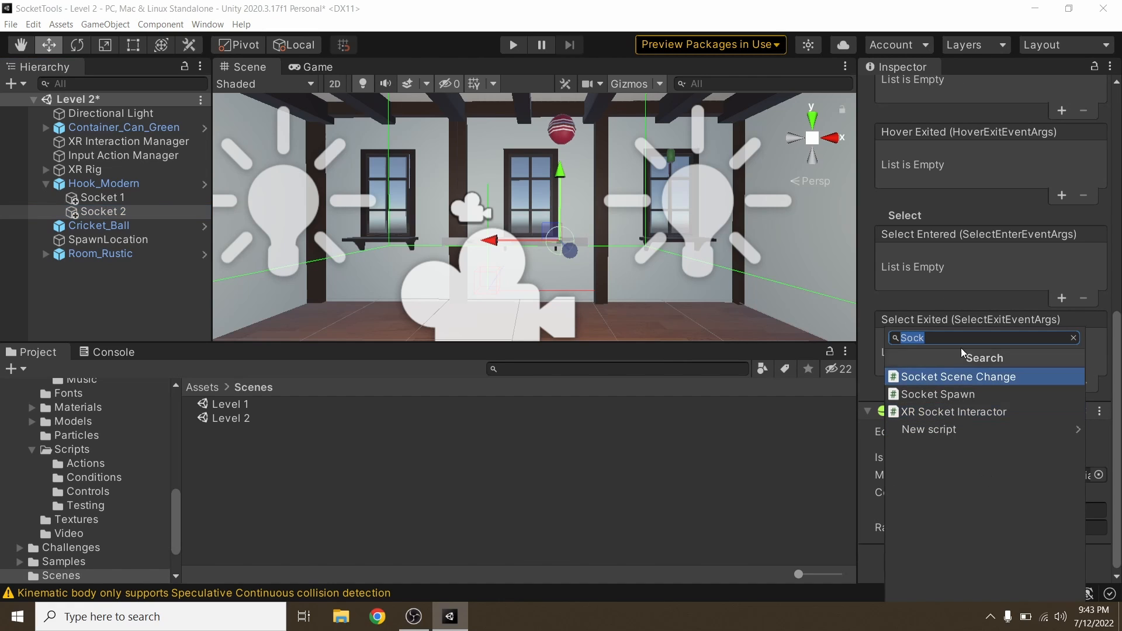
pyautogui.click(963, 382)
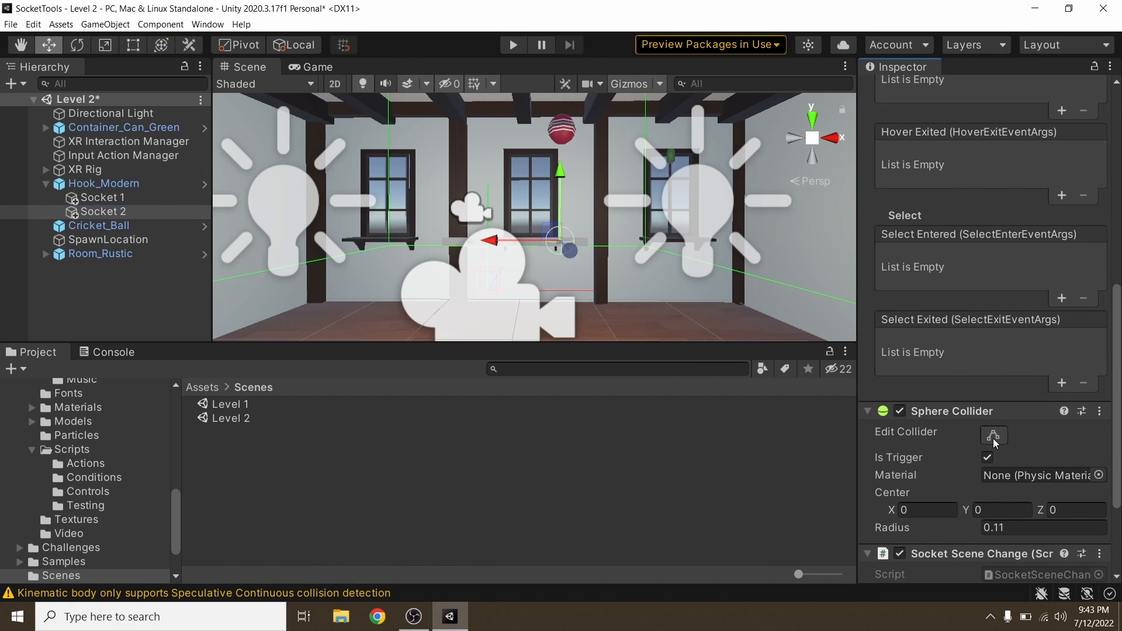
pyautogui.scroll(-3, 989, 447)
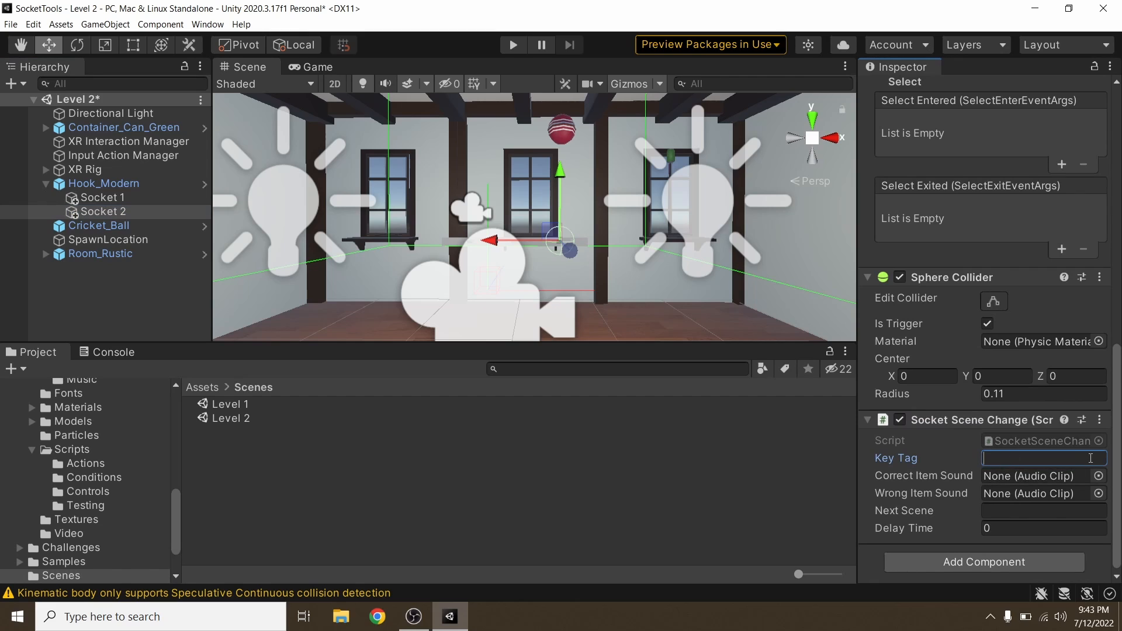
pyautogui.write('Can')
# Step: Assign SFX_Bird_1 as Socket 2's Wrong Item Sound and SFX_Game_Success as its Correct Item Sound from the Audio FX folder
pyautogui.scroll(-3, 98, 437)
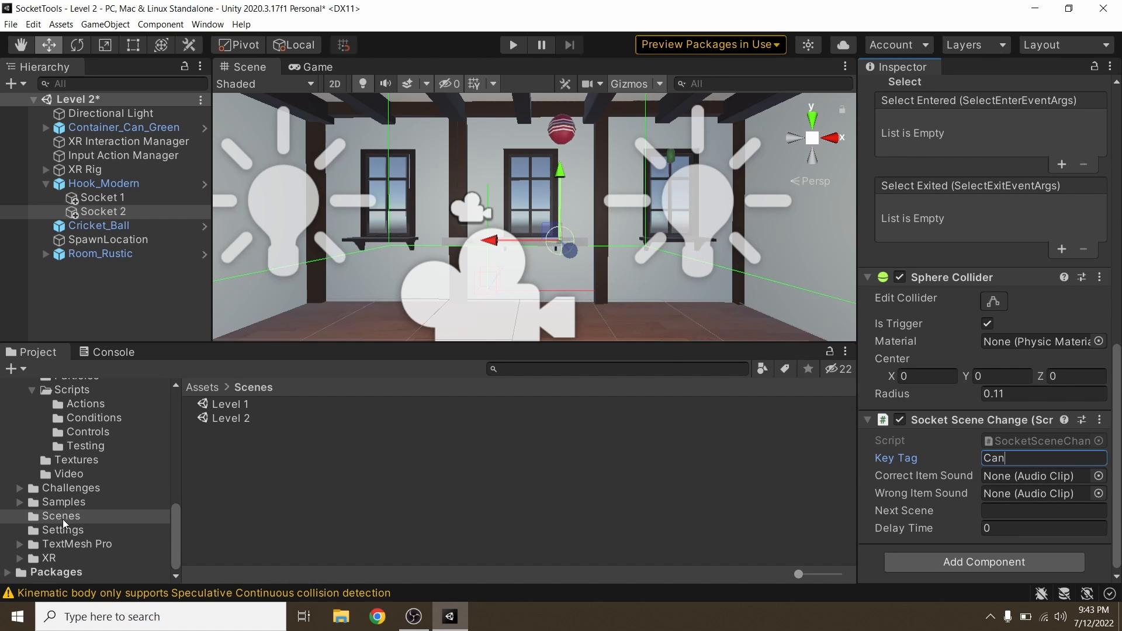
pyautogui.scroll(5, 63, 522)
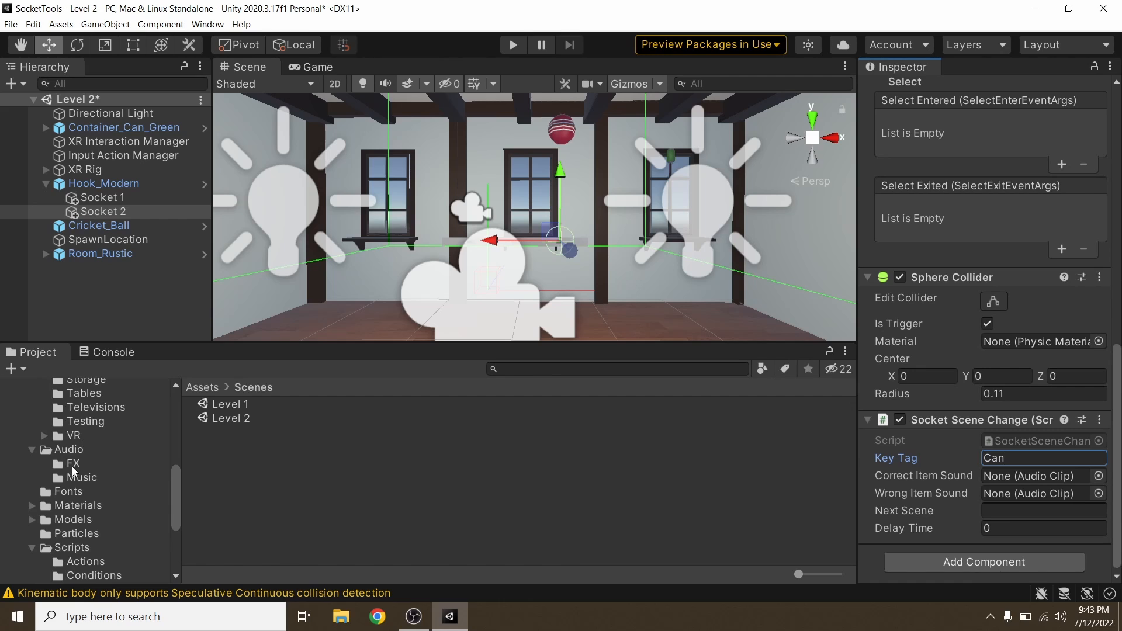
pyautogui.click(73, 468)
pyautogui.moveTo(249, 411); pyautogui.dragTo(1002, 500)
pyautogui.moveTo(301, 461); pyautogui.dragTo(1023, 480)
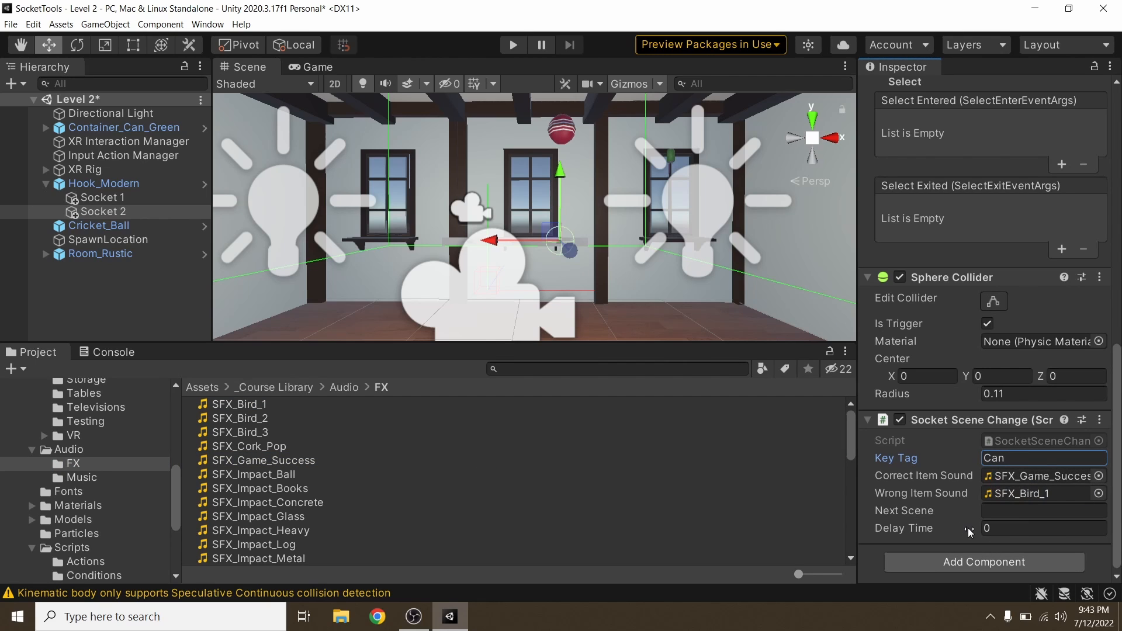
# Step: Set Socket 2's Next Scene to Level 1 and its Delay Time to 3
pyautogui.click(1030, 511)
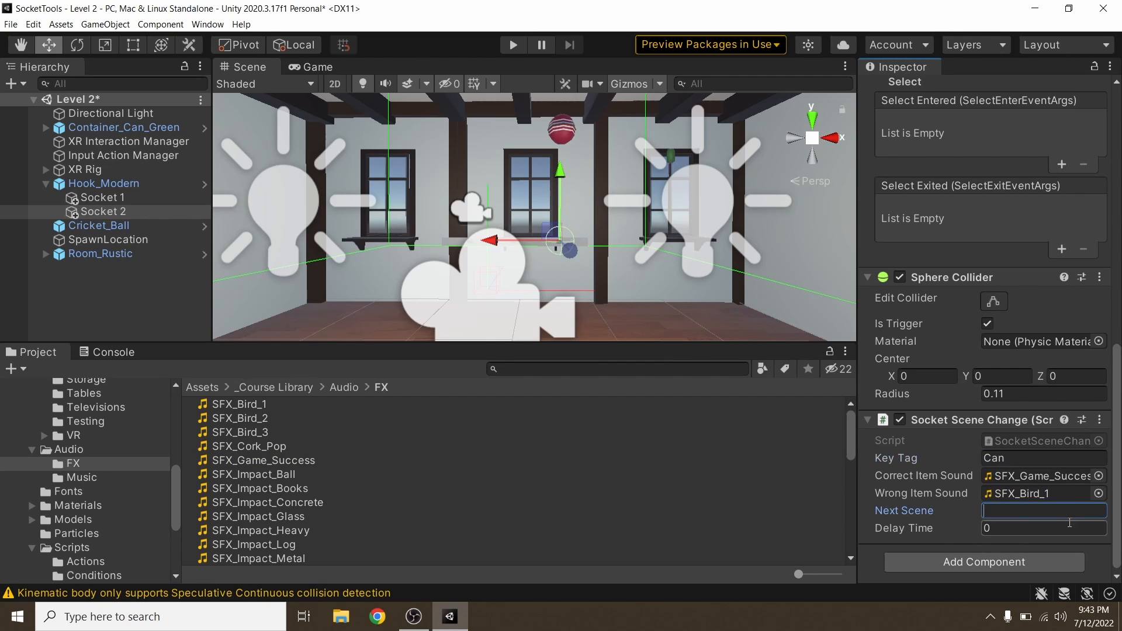
pyautogui.write('Level 1')
pyautogui.click(1057, 528)
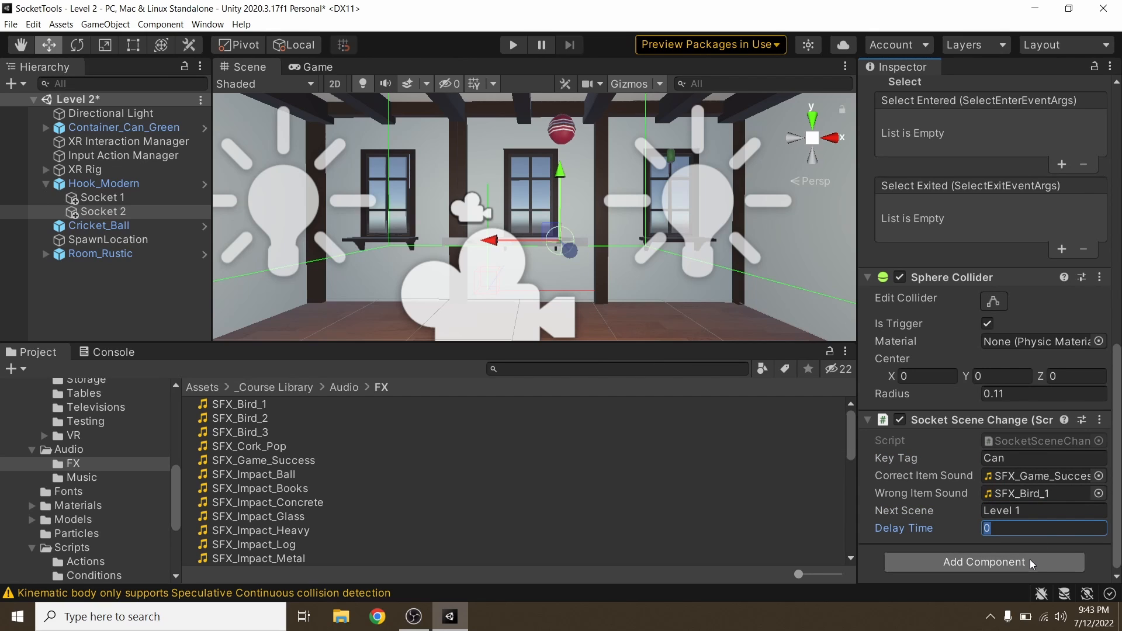
pyautogui.write('3')
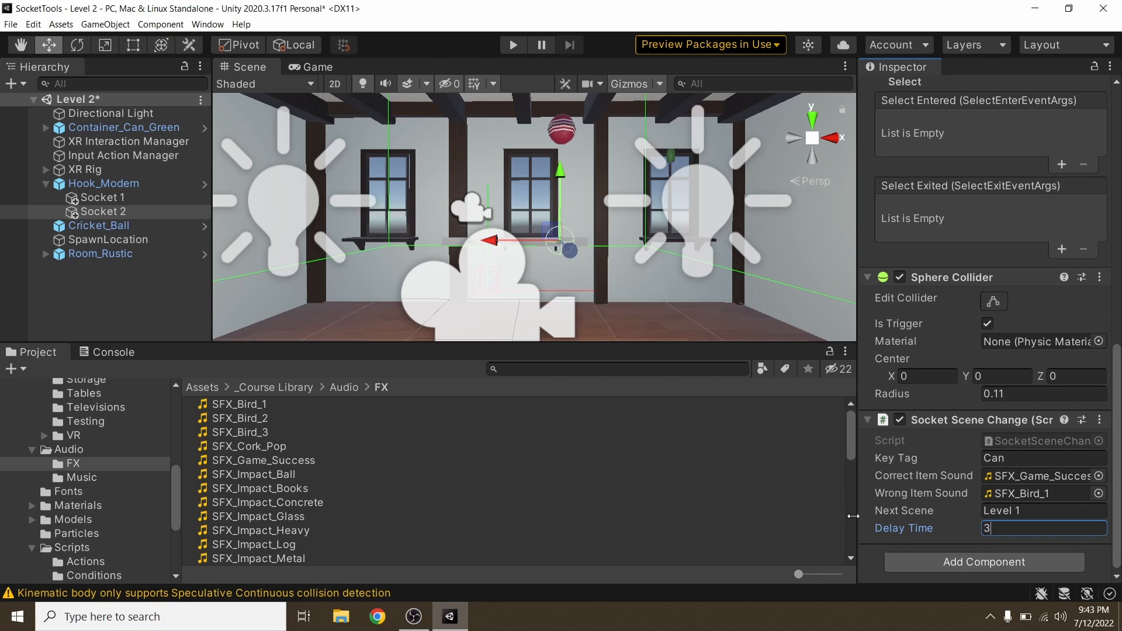
# Step: Add a Select Entered event on Socket 2 that calls its own SocketSceneChange.CheckSocket function, and play-test it with the ball
pyautogui.scroll(10, 912, 380)
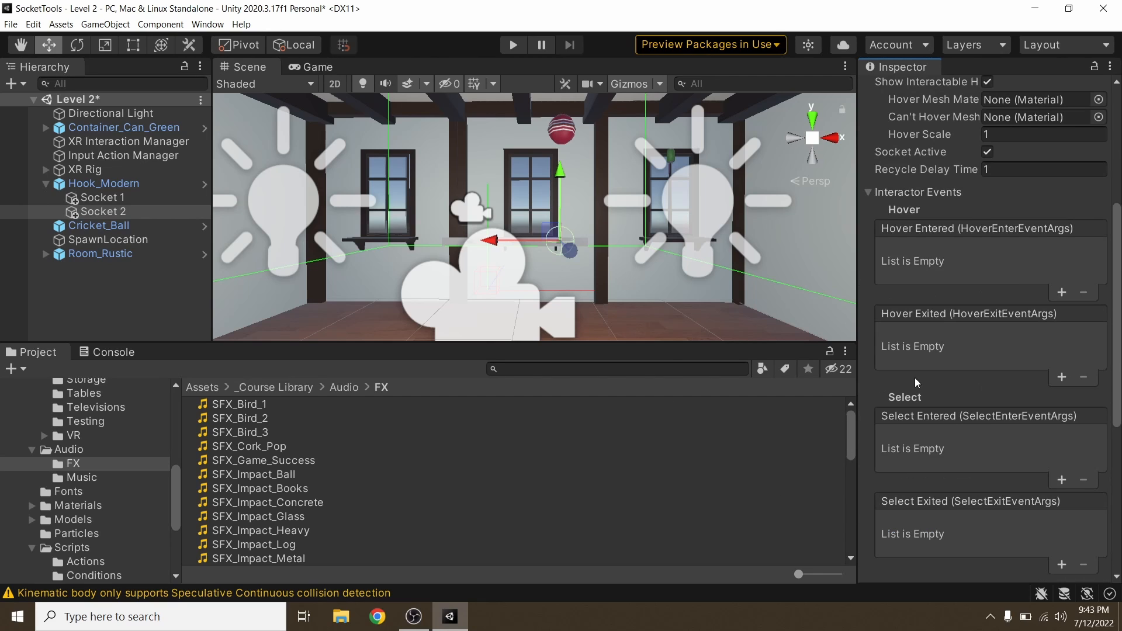
pyautogui.click(1062, 480)
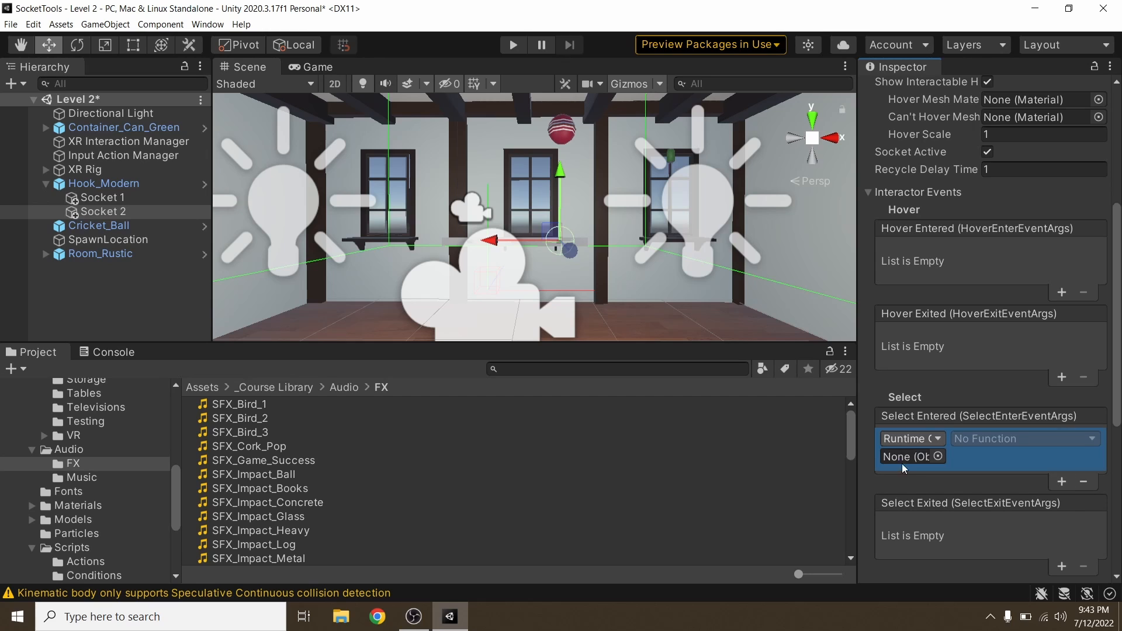
pyautogui.moveTo(108, 216); pyautogui.dragTo(918, 457)
pyautogui.click(982, 439)
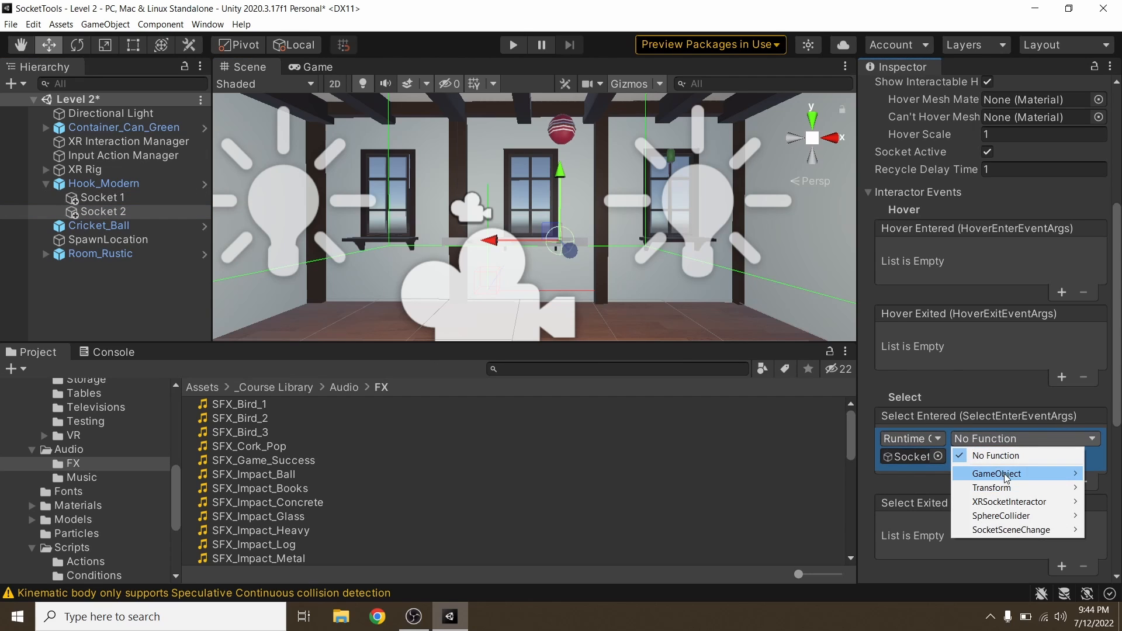
pyautogui.moveTo(997, 530)
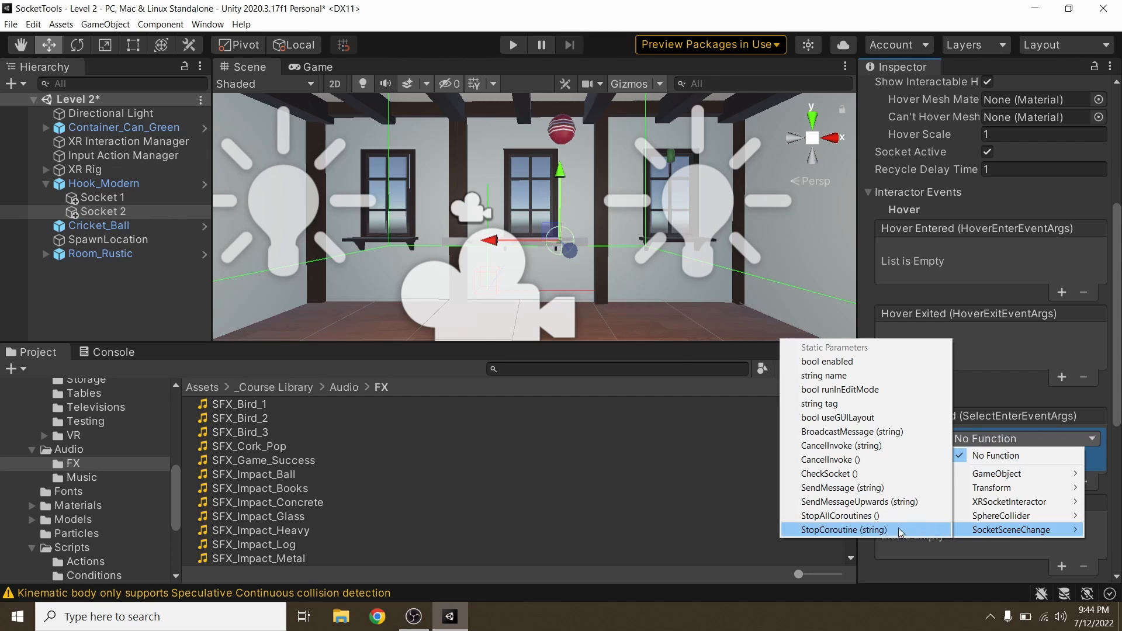
pyautogui.click(826, 473)
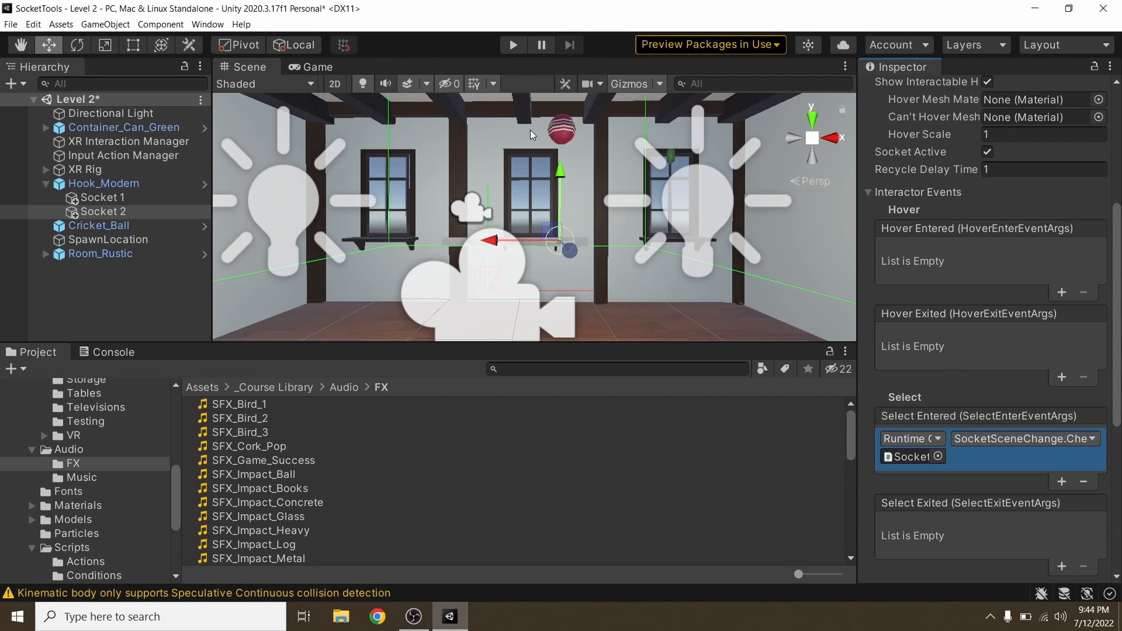
pyautogui.click(508, 46)
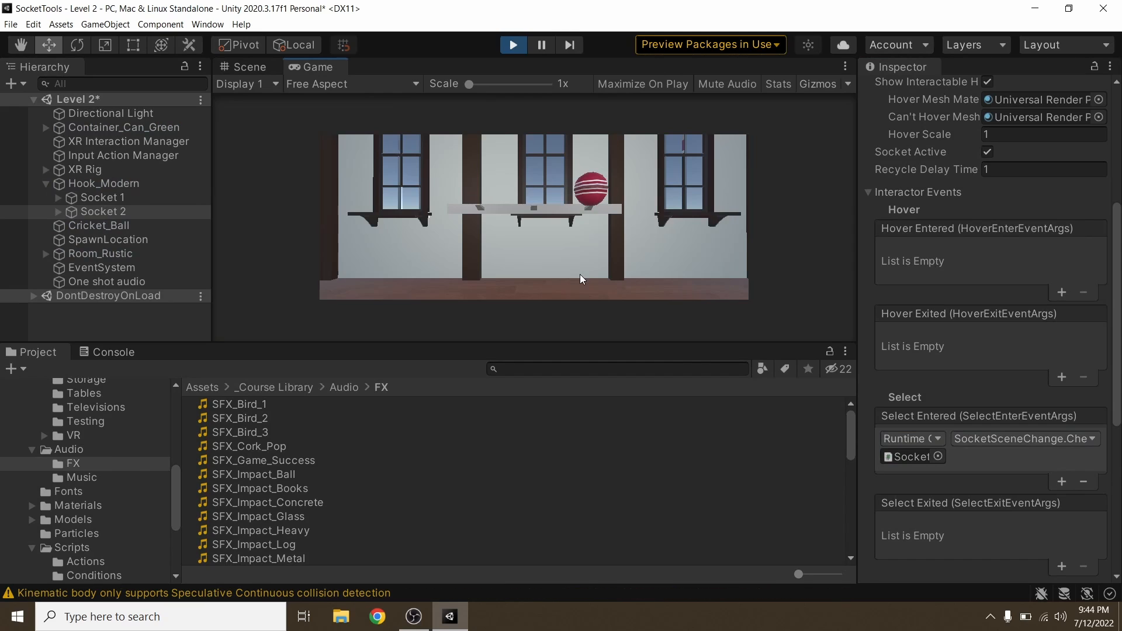
pyautogui.click(511, 47)
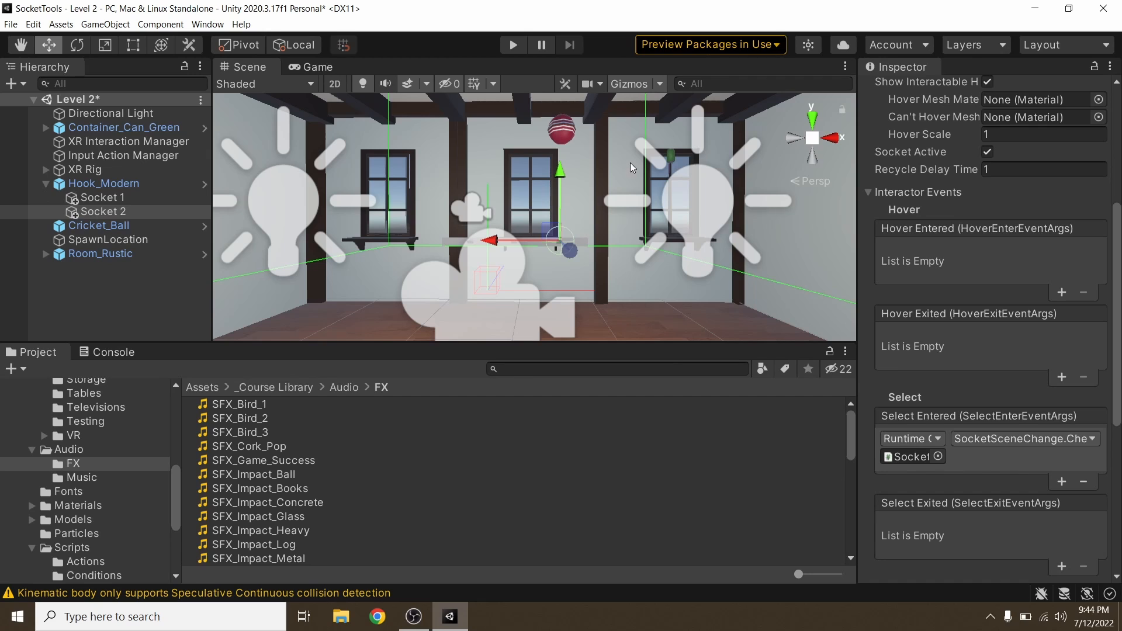
# Step: Change the Key Tag in Socket 2's Socket Scene Change component to Ball and start another play test
pyautogui.click(562, 130)
pyautogui.click(103, 211)
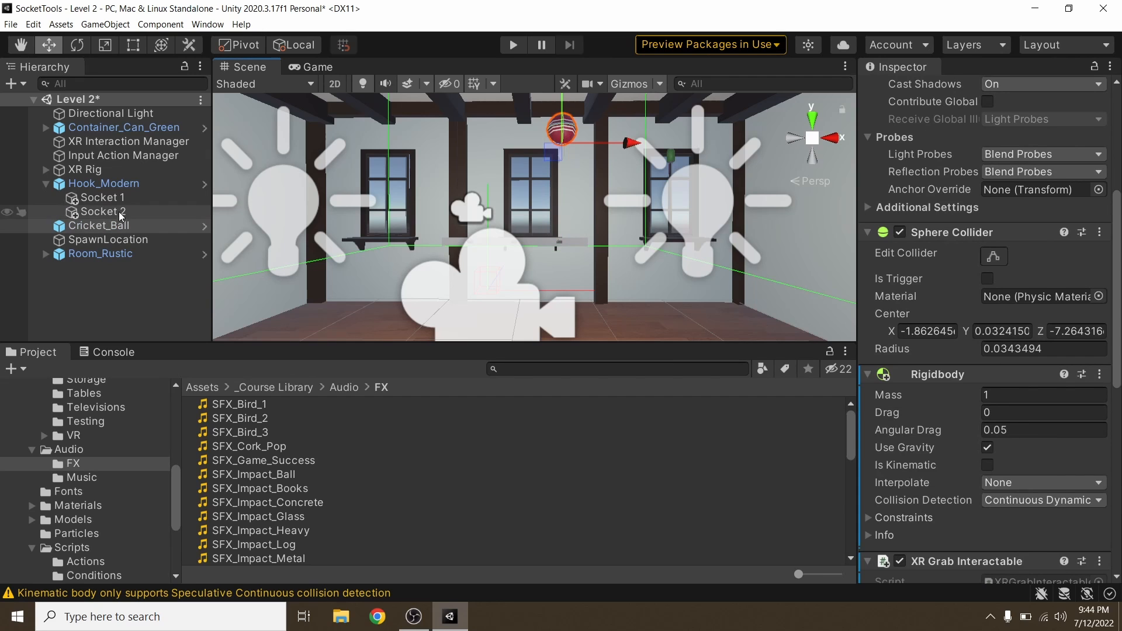
pyautogui.scroll(-5, 927, 377)
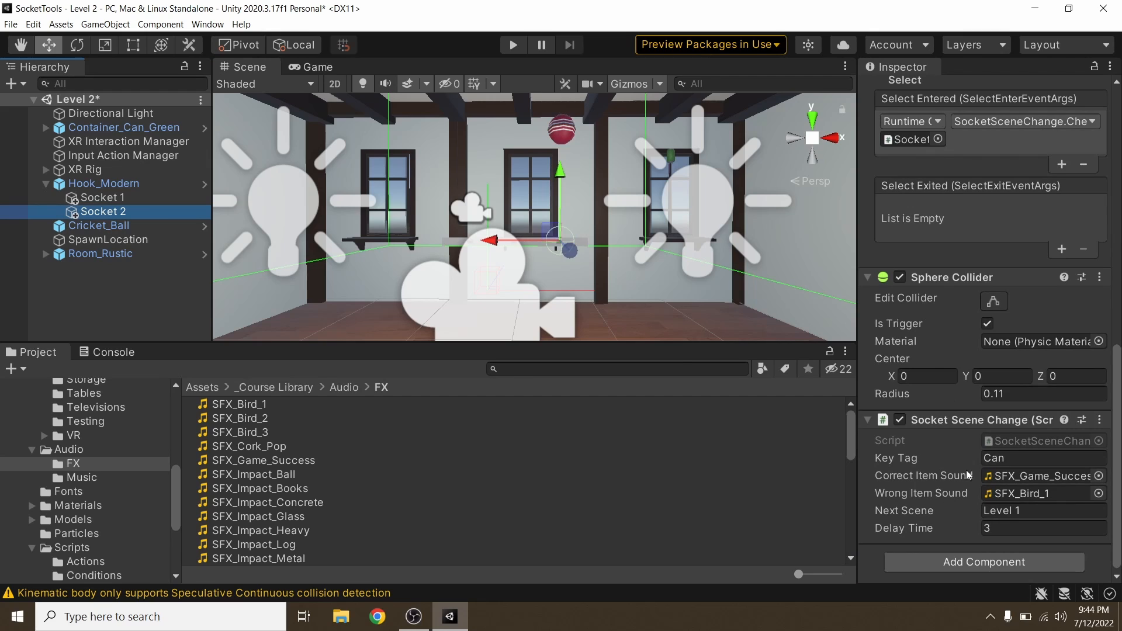
pyautogui.click(1005, 458)
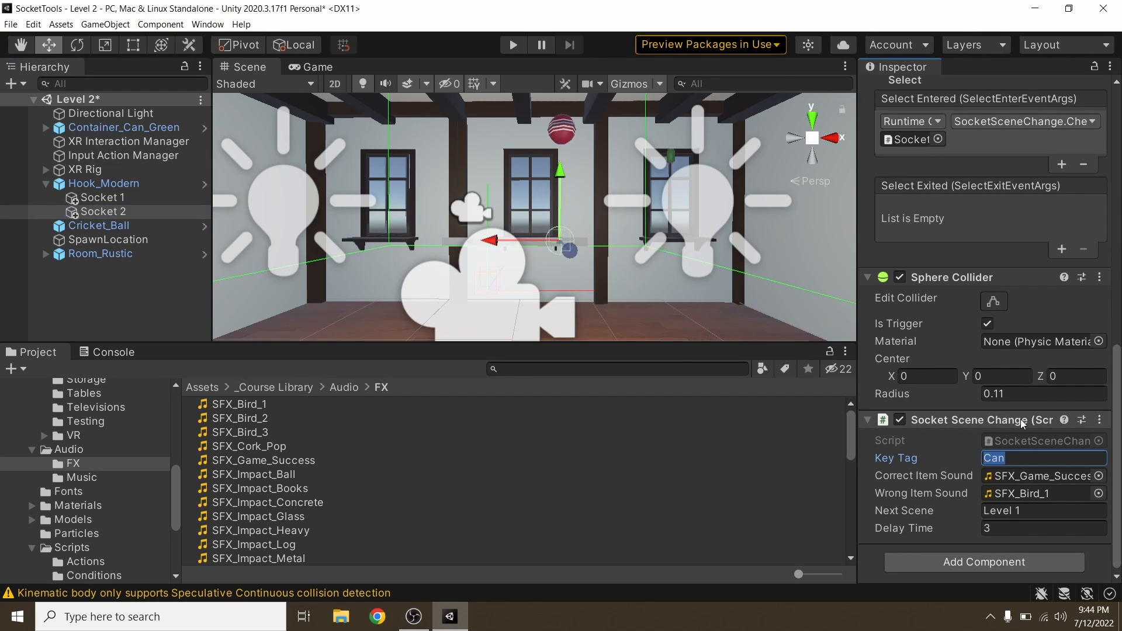
pyautogui.write('Ball')
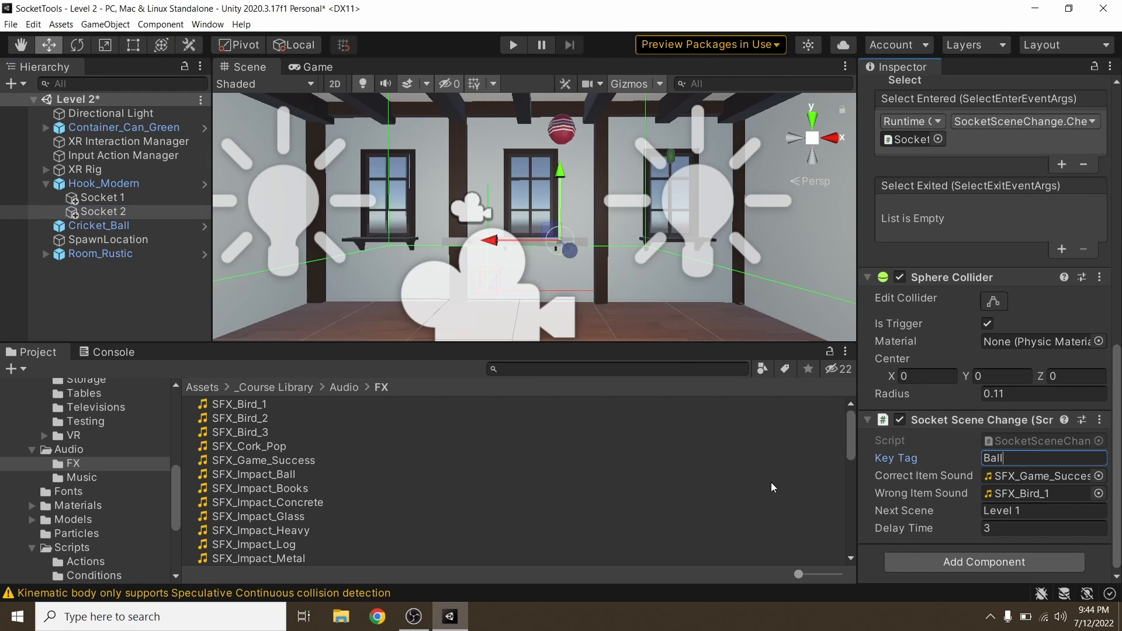
pyautogui.click(513, 46)
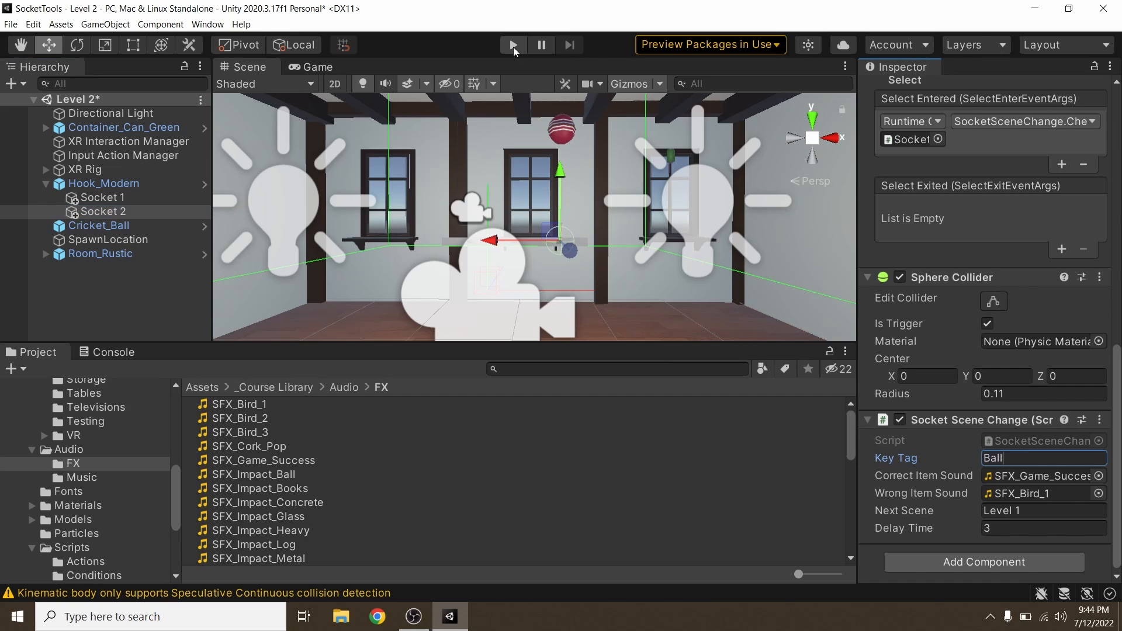